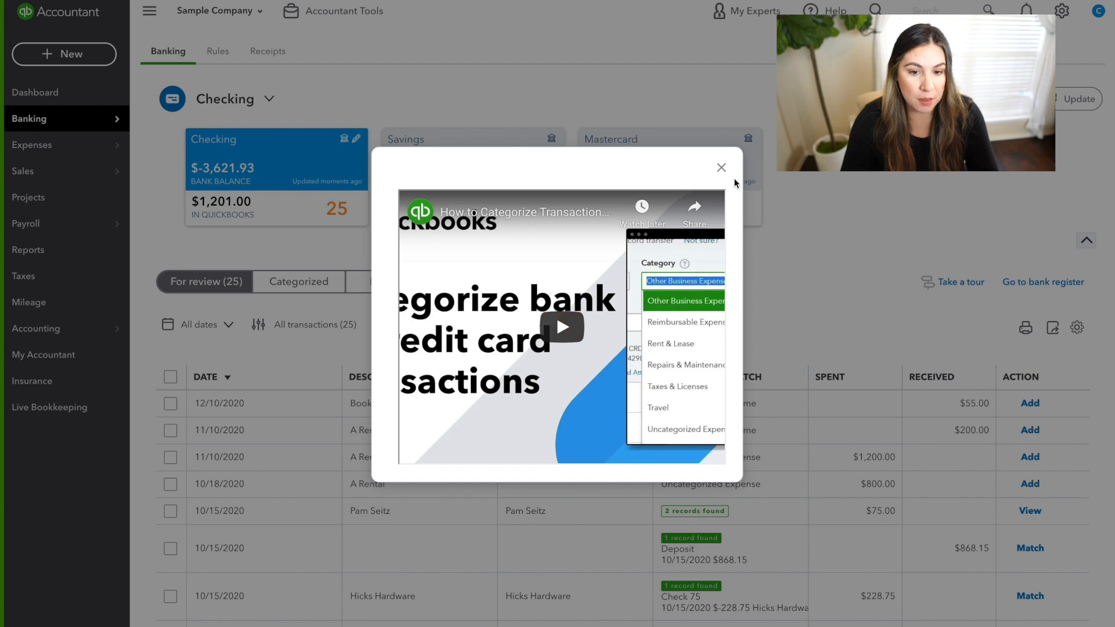
- Close the overview video and go through the guided tour of the banking page to its end
click(721, 167)
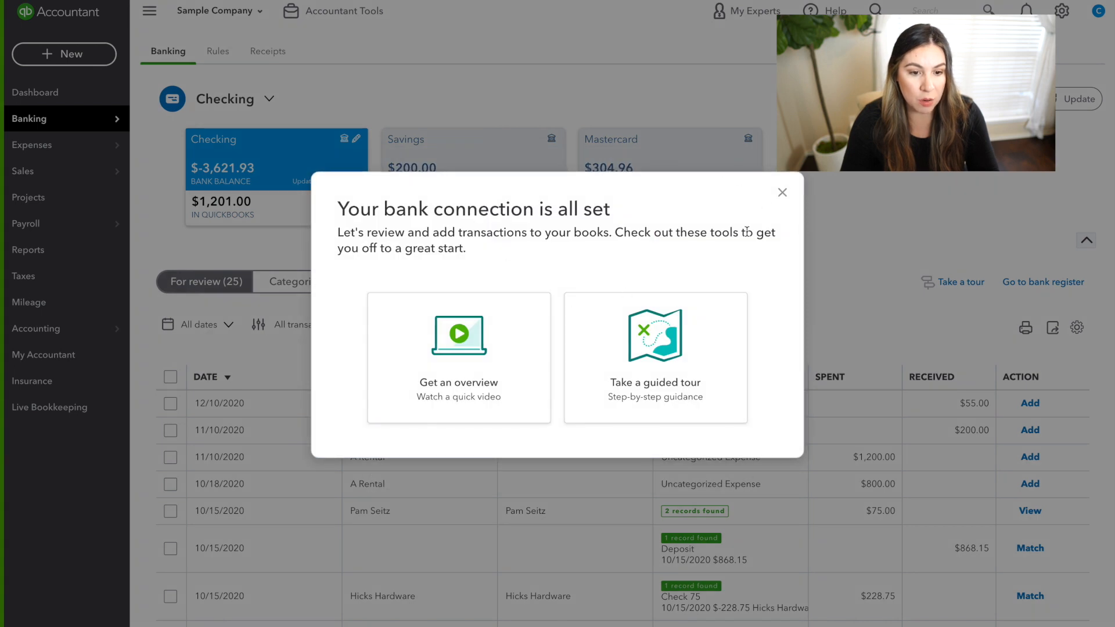
click(659, 355)
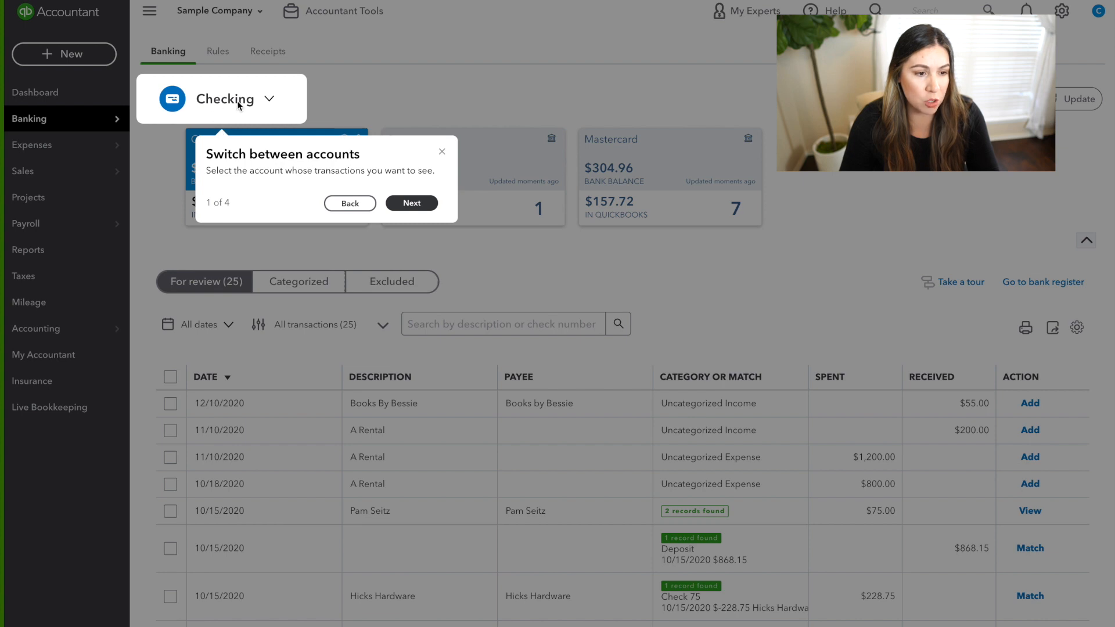
click(412, 203)
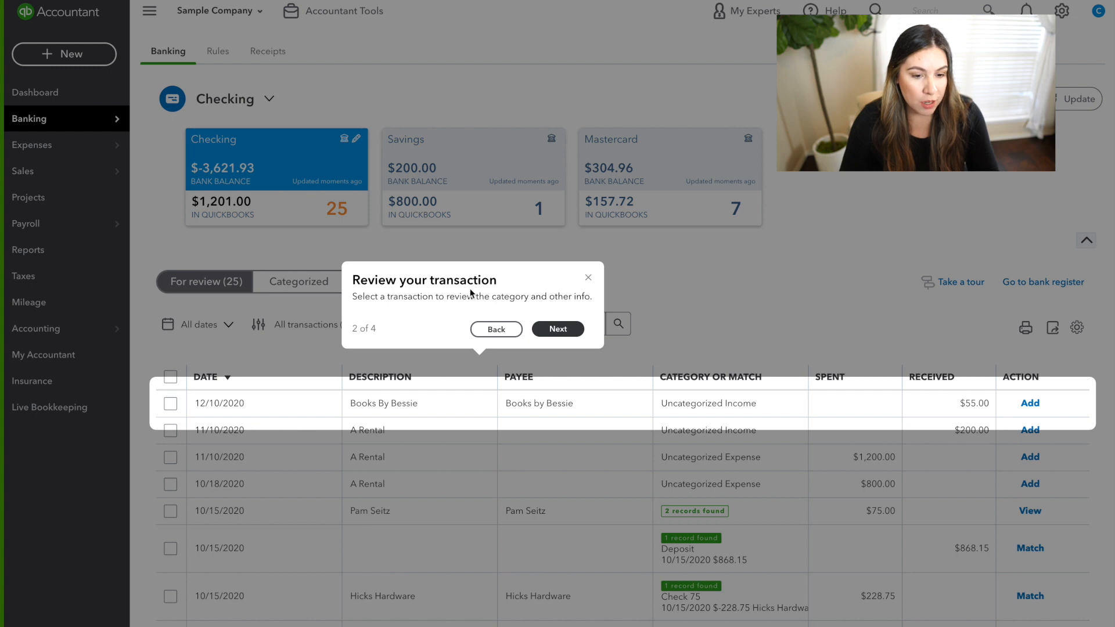
click(557, 329)
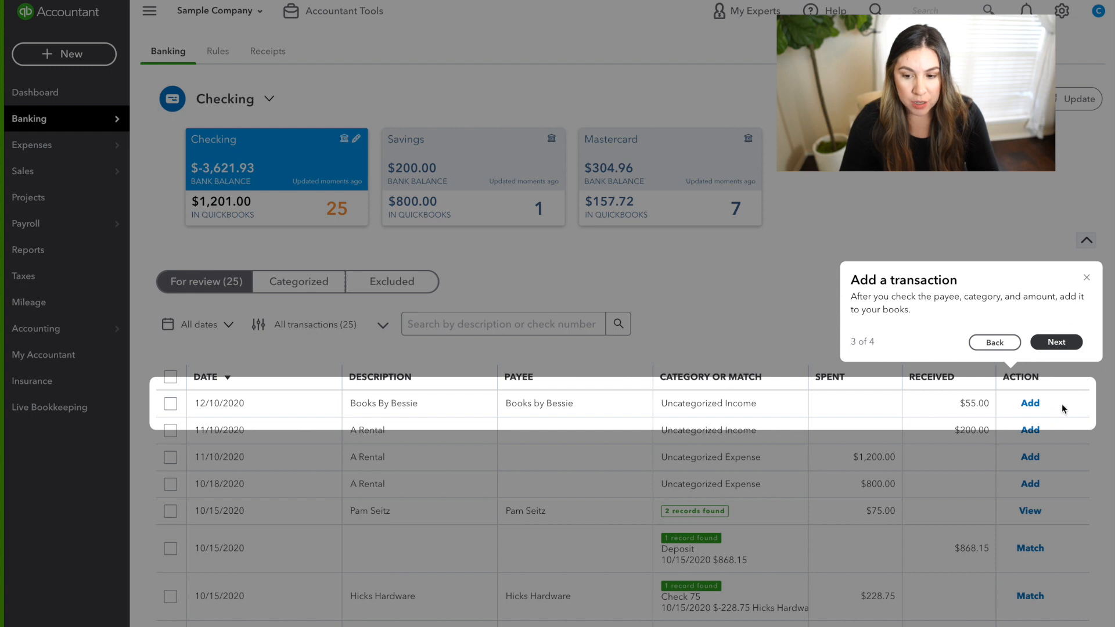
click(1061, 342)
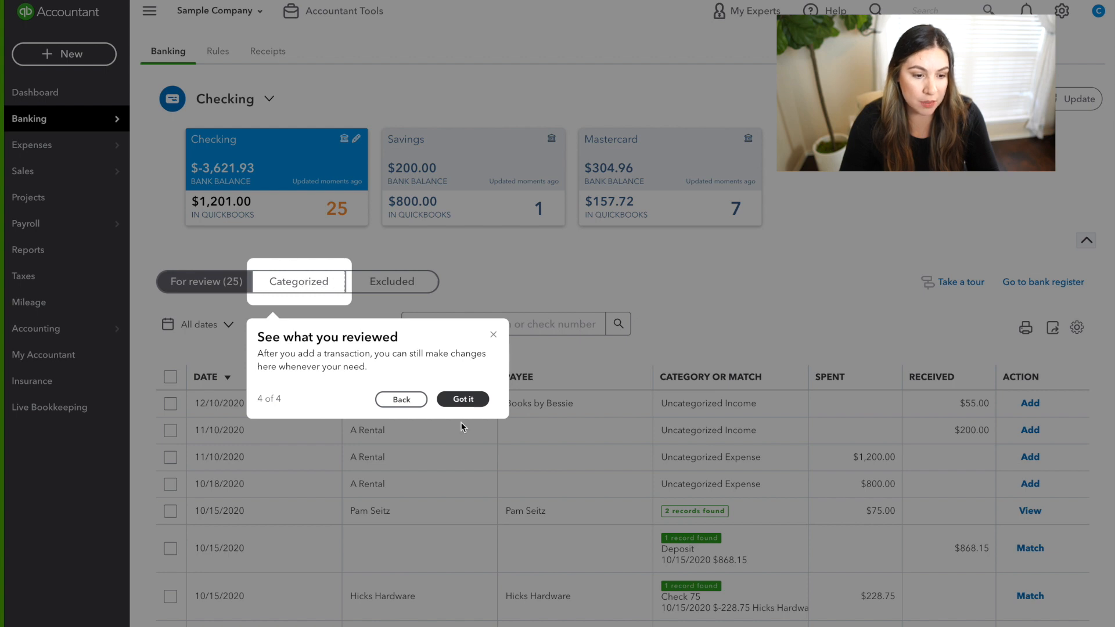
click(470, 401)
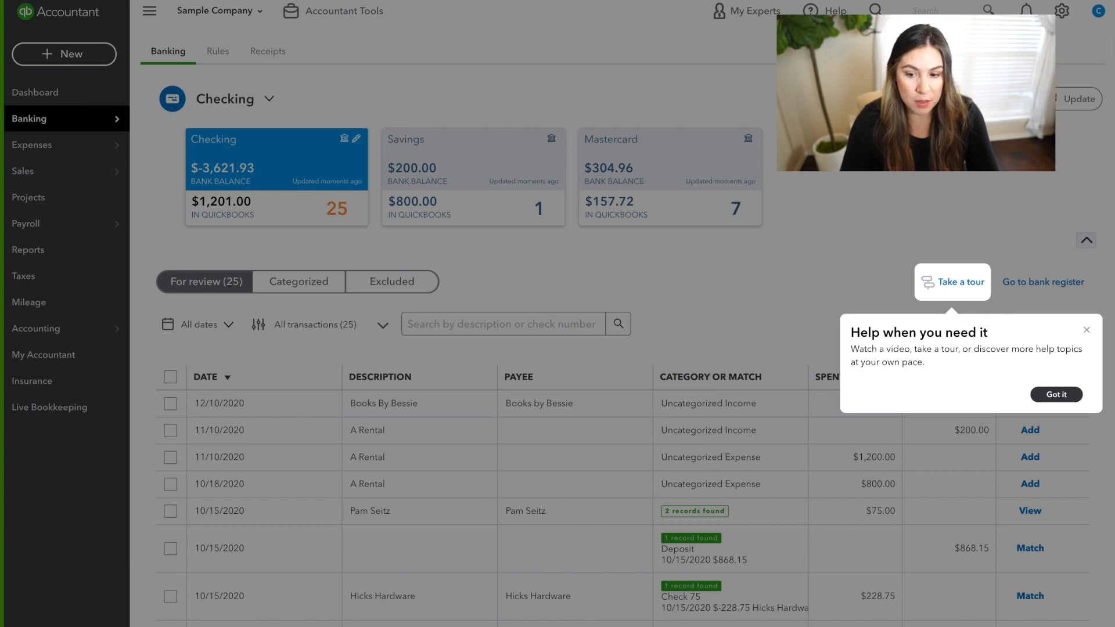
click(1066, 397)
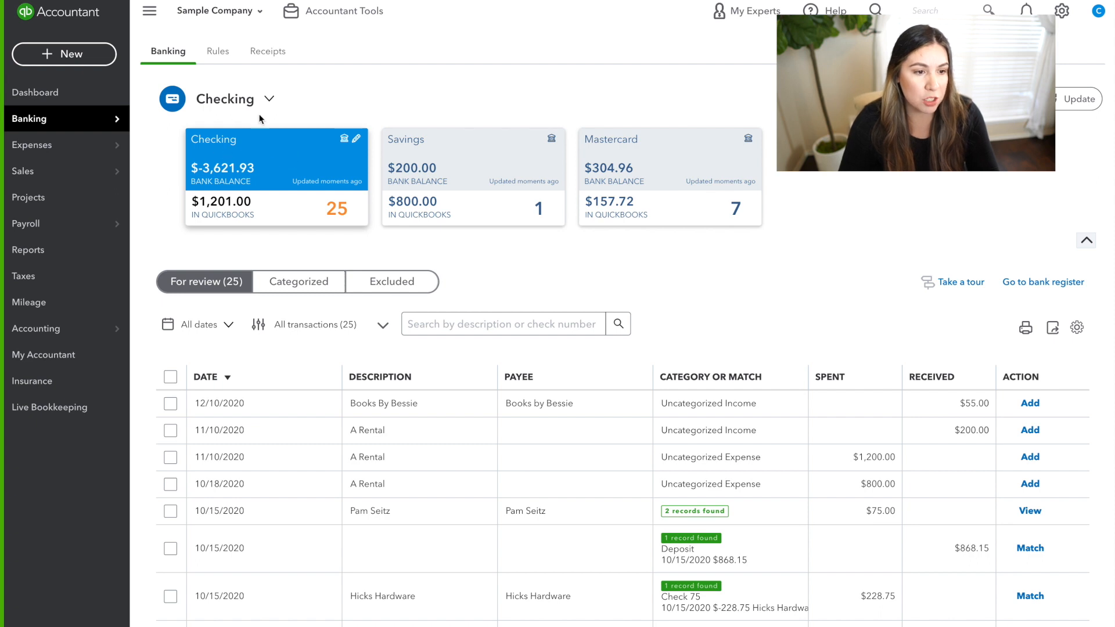
- View the transactions for review in the Savings and Mastercard accounts and return to the Checking account
click(448, 150)
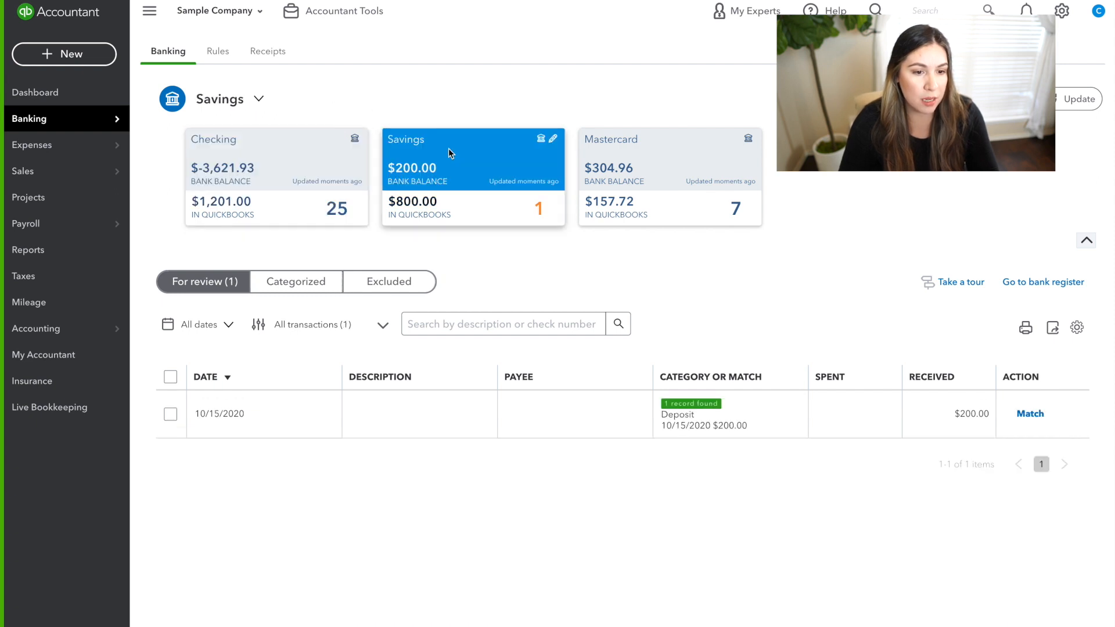
click(674, 152)
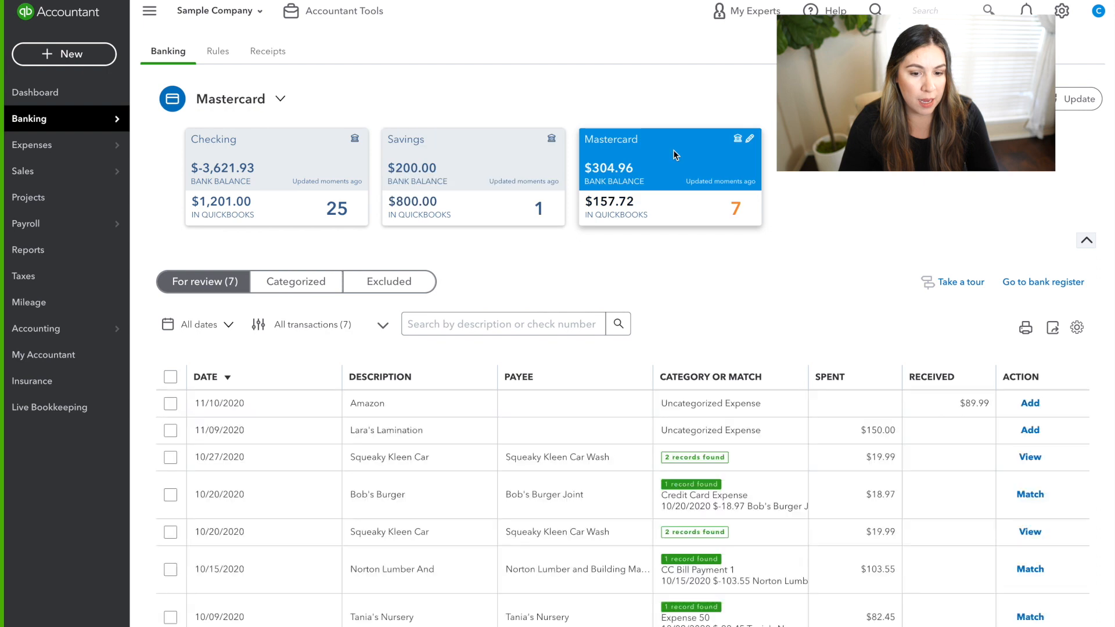
click(249, 152)
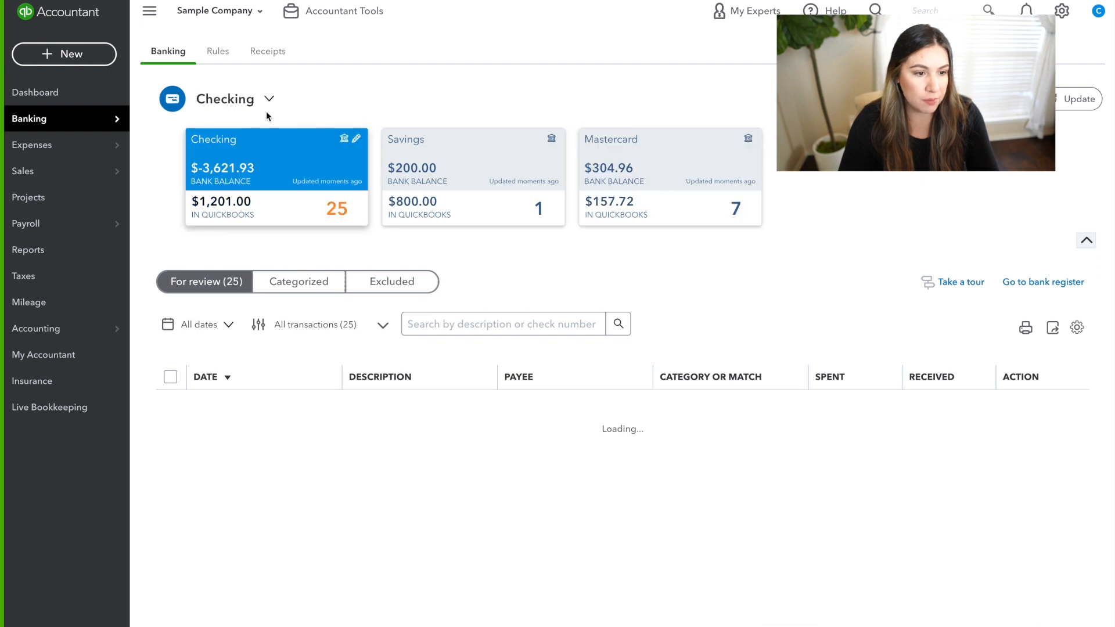
- Try to move Savings down in the bank accounts order, save the order and close the account list
click(269, 101)
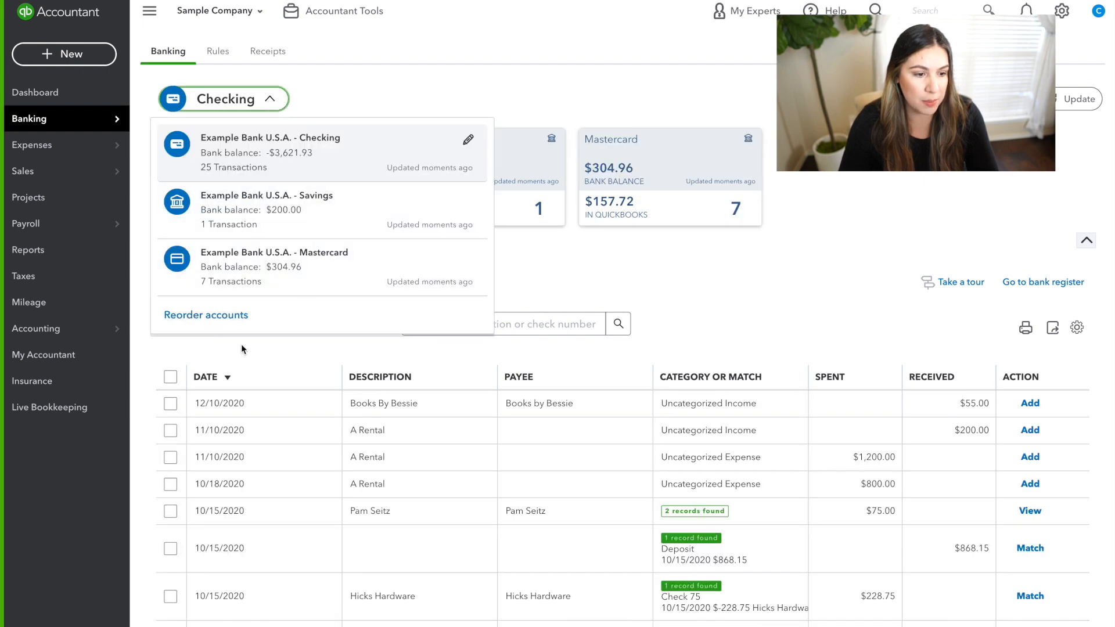
click(206, 315)
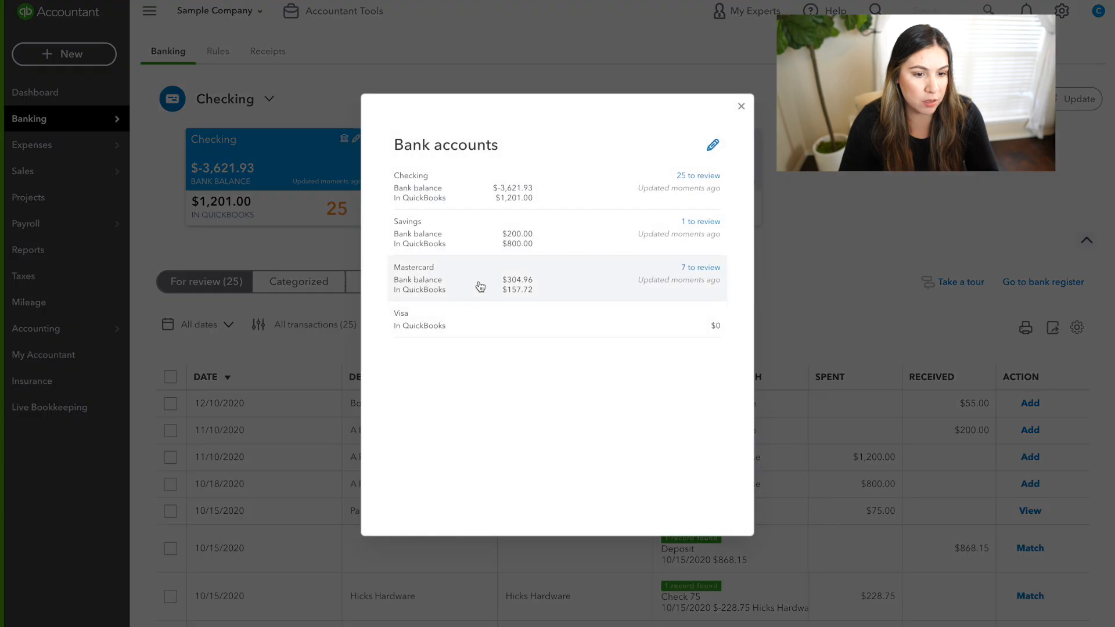
click(712, 145)
drag(395, 222, 401, 253)
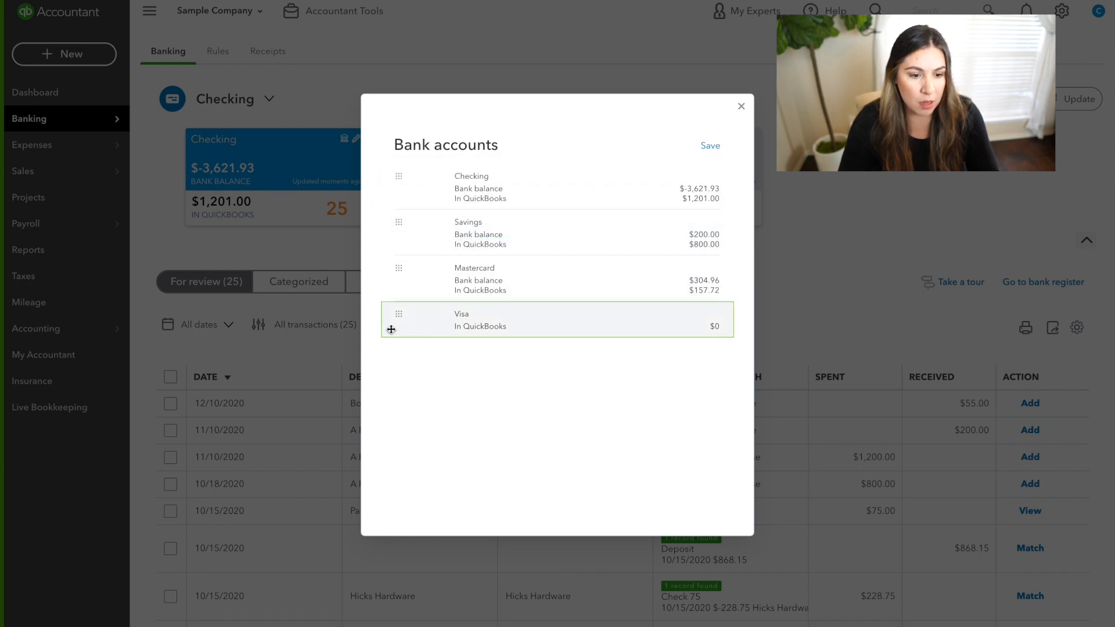
click(707, 147)
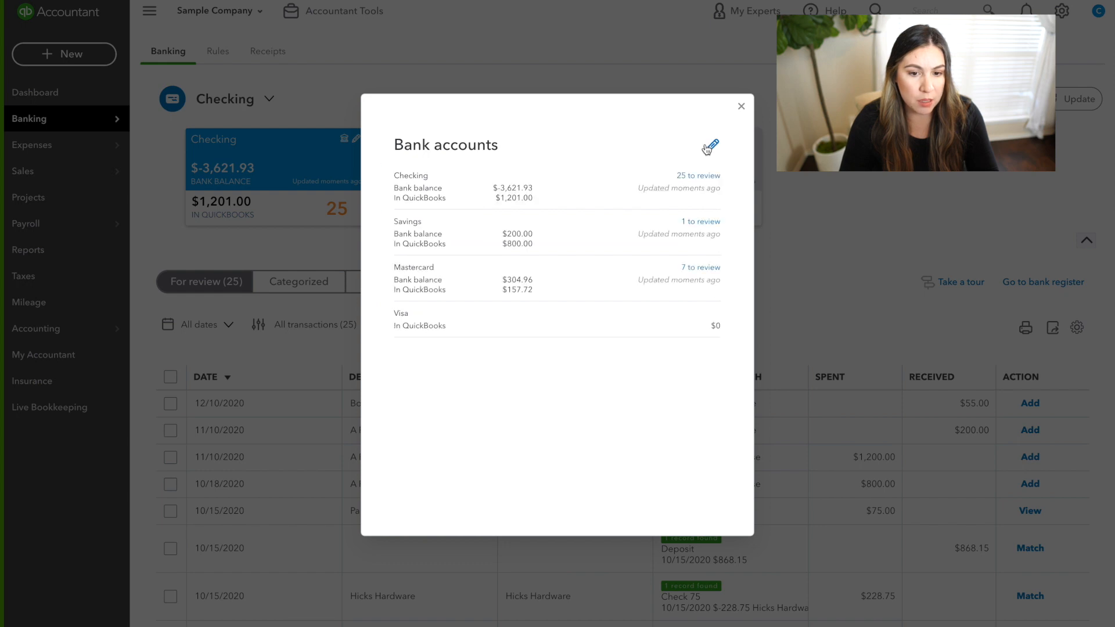
click(743, 108)
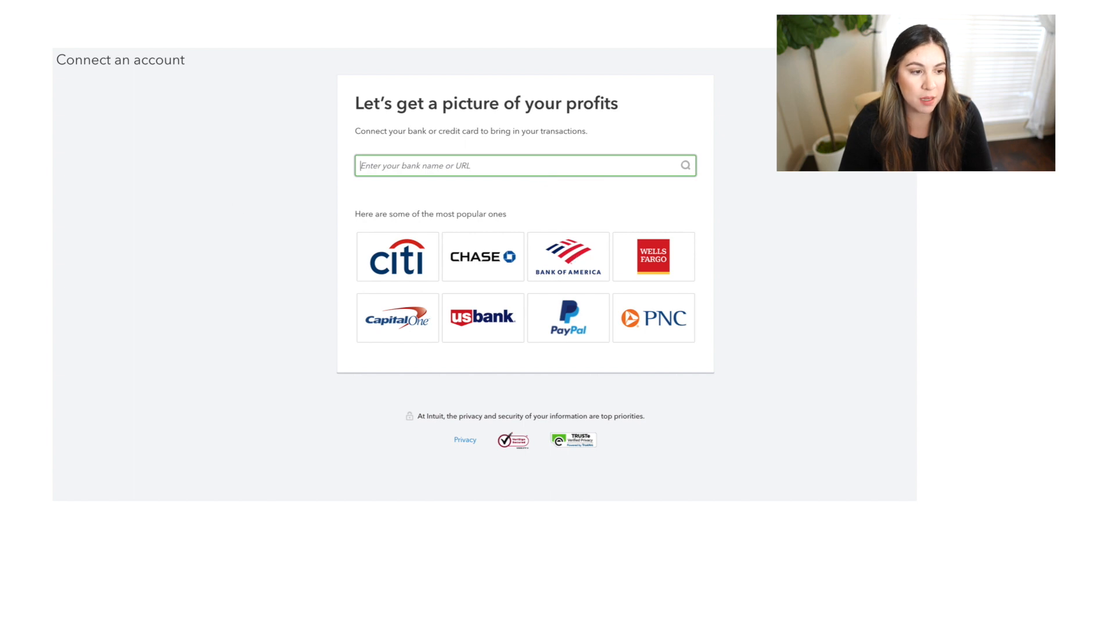
key(Right)
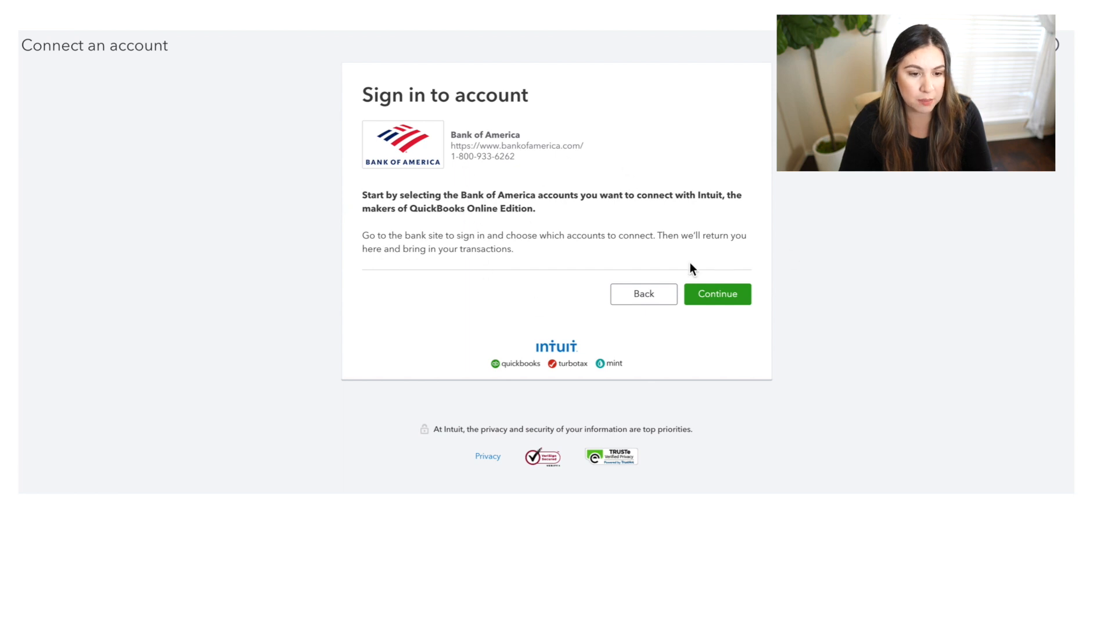
key(Right)
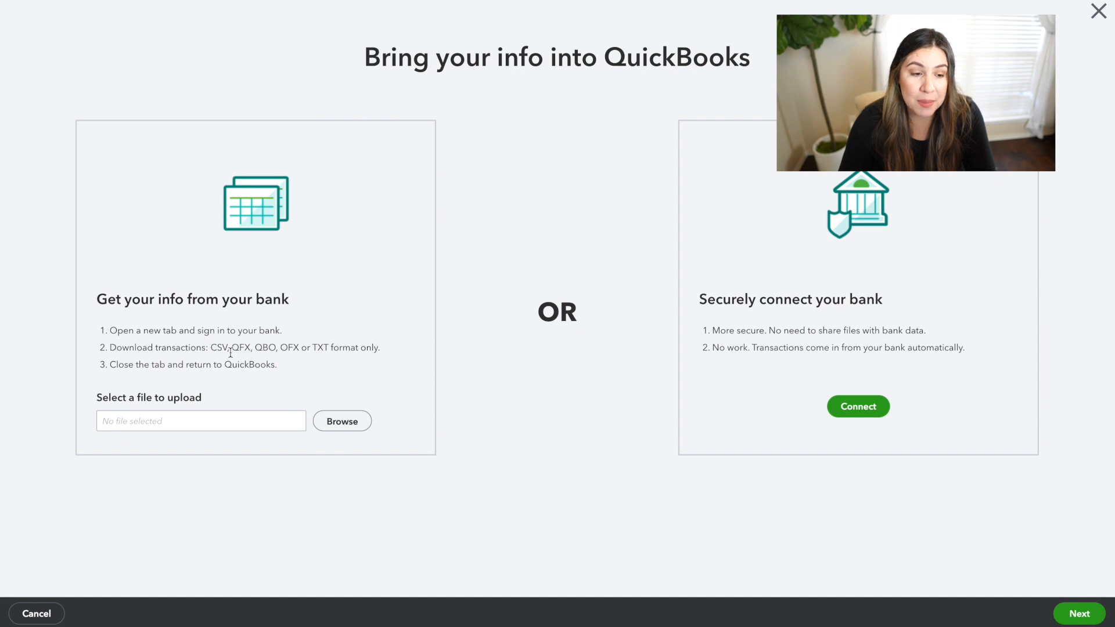
- Highlight the accepted file formats in the instructions for uploading bank transactions and clear the highlight
drag(262, 349, 207, 351)
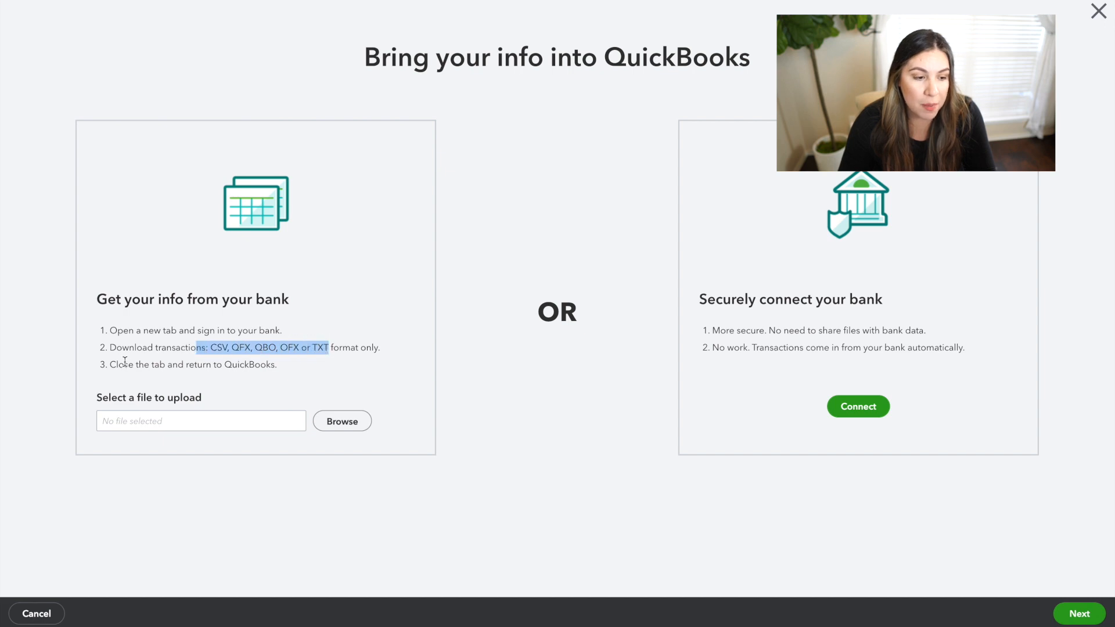
click(335, 354)
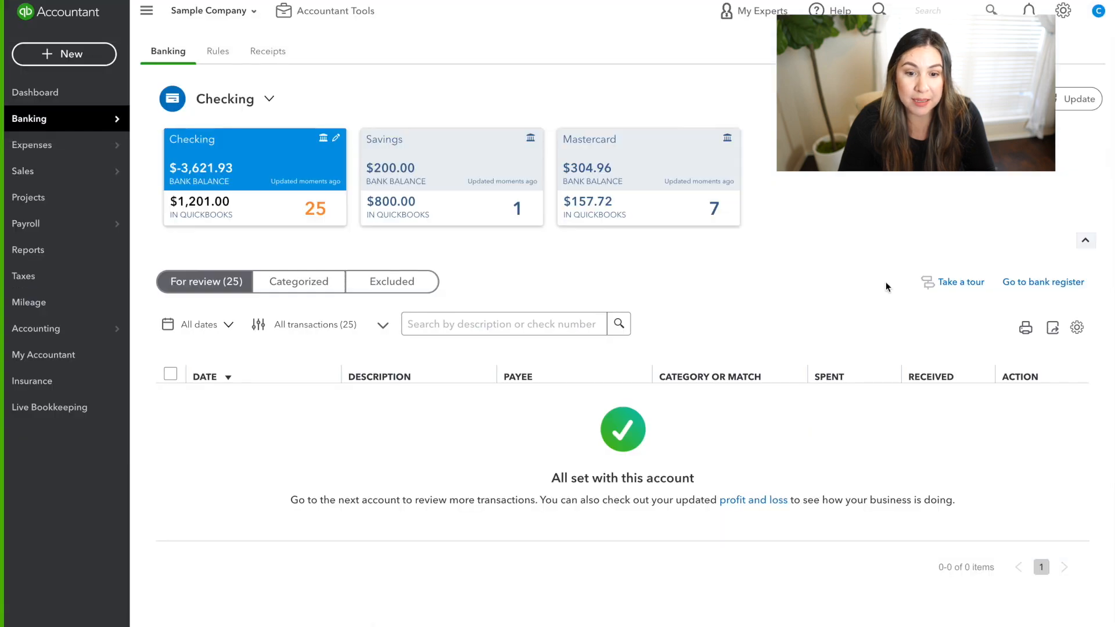
- Update the connected bank accounts from the Checking account's banking page
scroll(849, 294, down, 1)
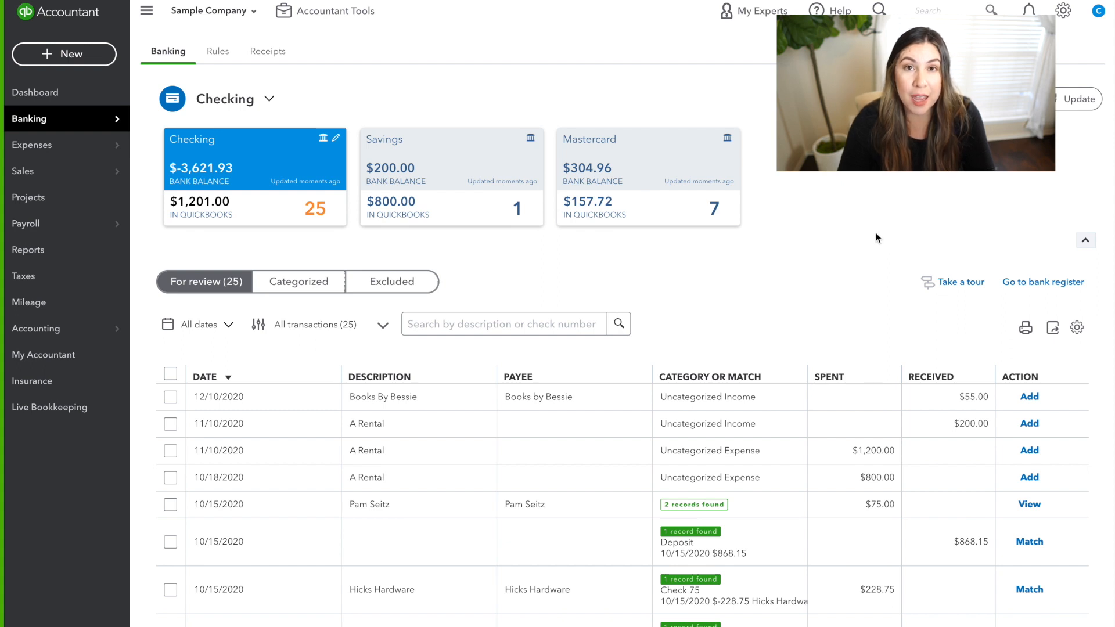
click(1074, 104)
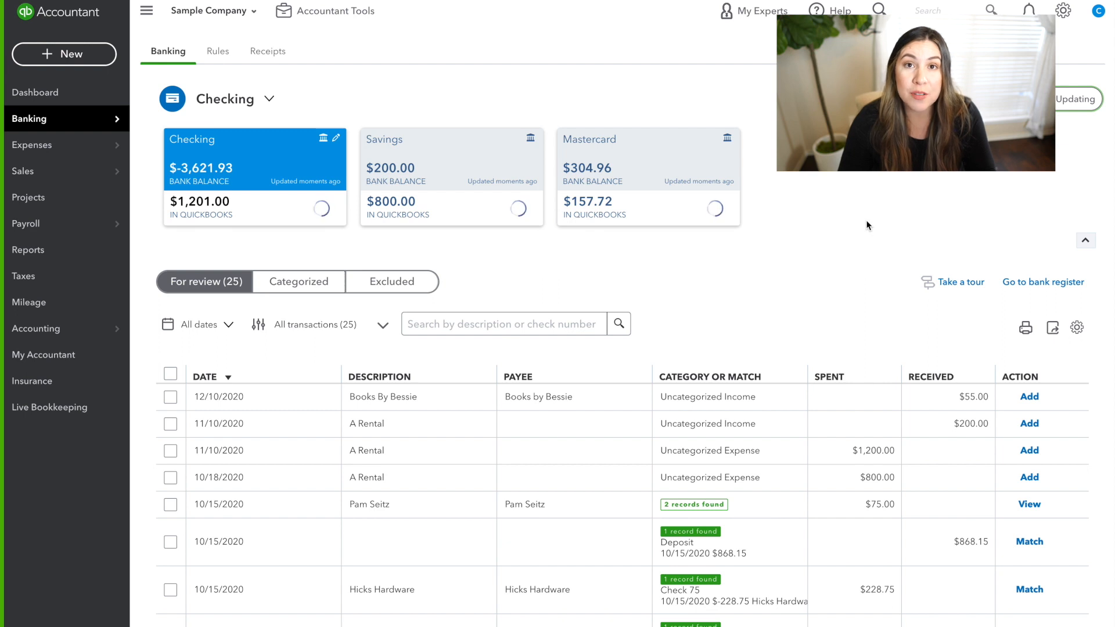
- Open the date filter options, filter the Checking transactions for review by Recognized and look through the list
scroll(867, 225, down, 1)
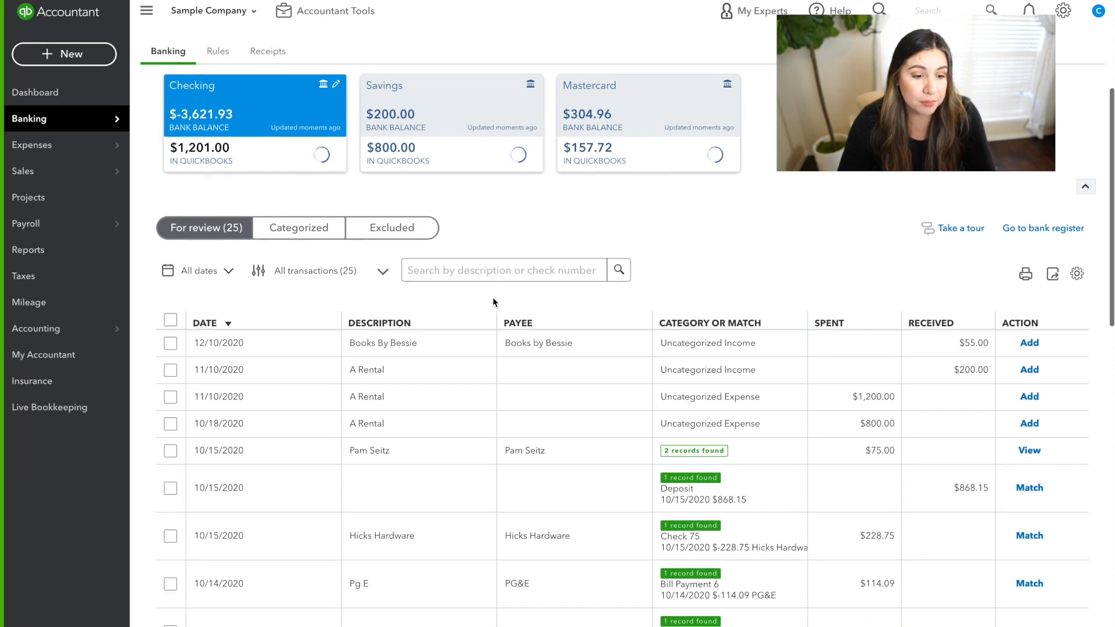
scroll(493, 297, down, 2)
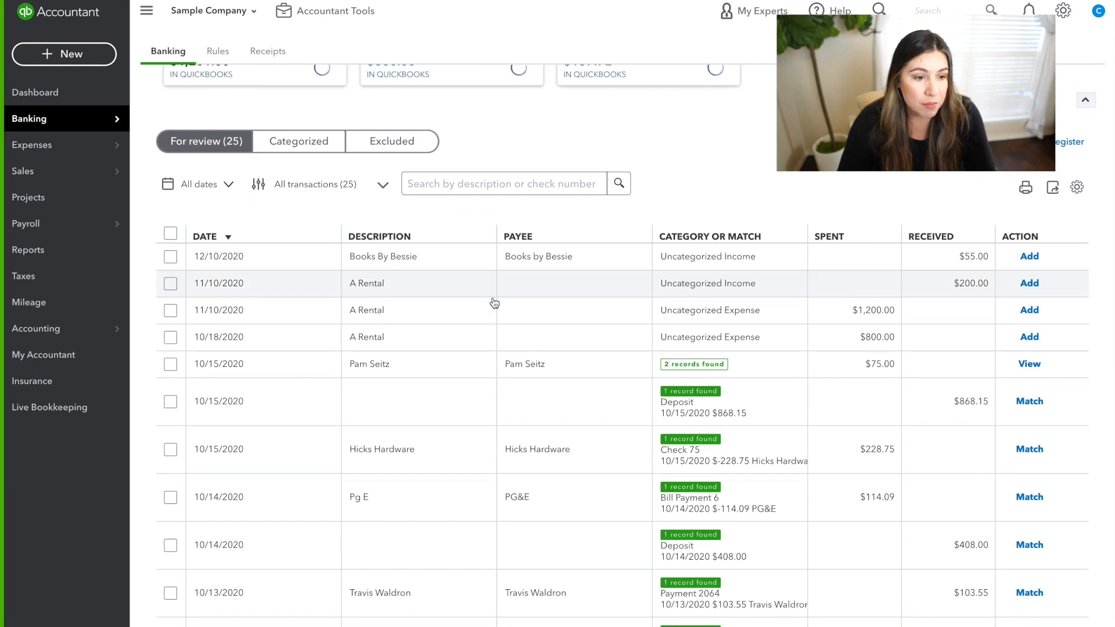
click(229, 186)
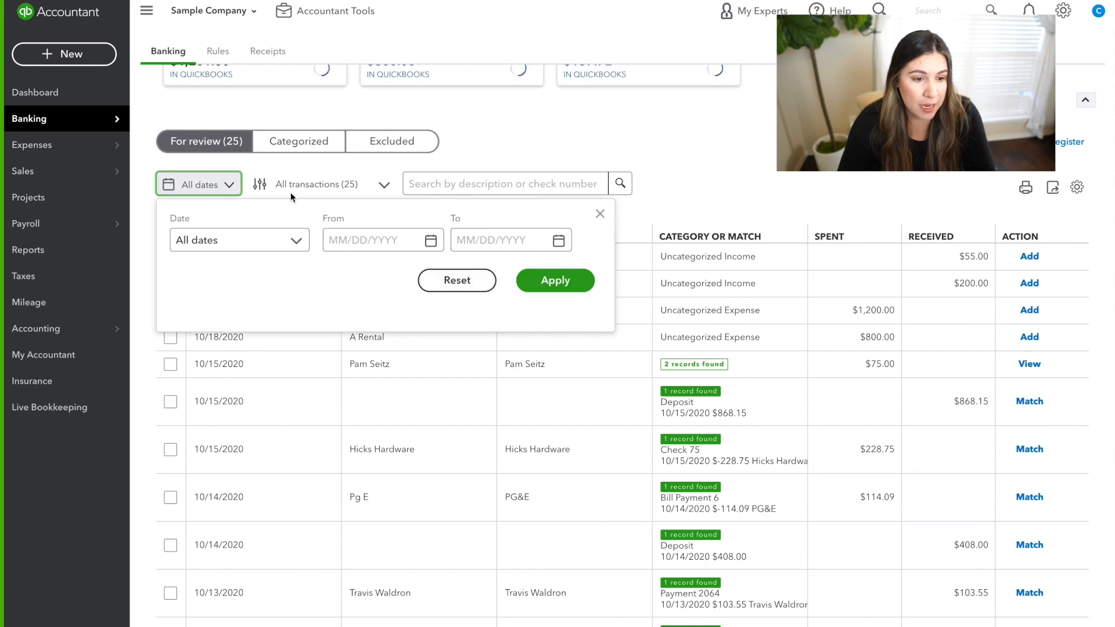
click(320, 187)
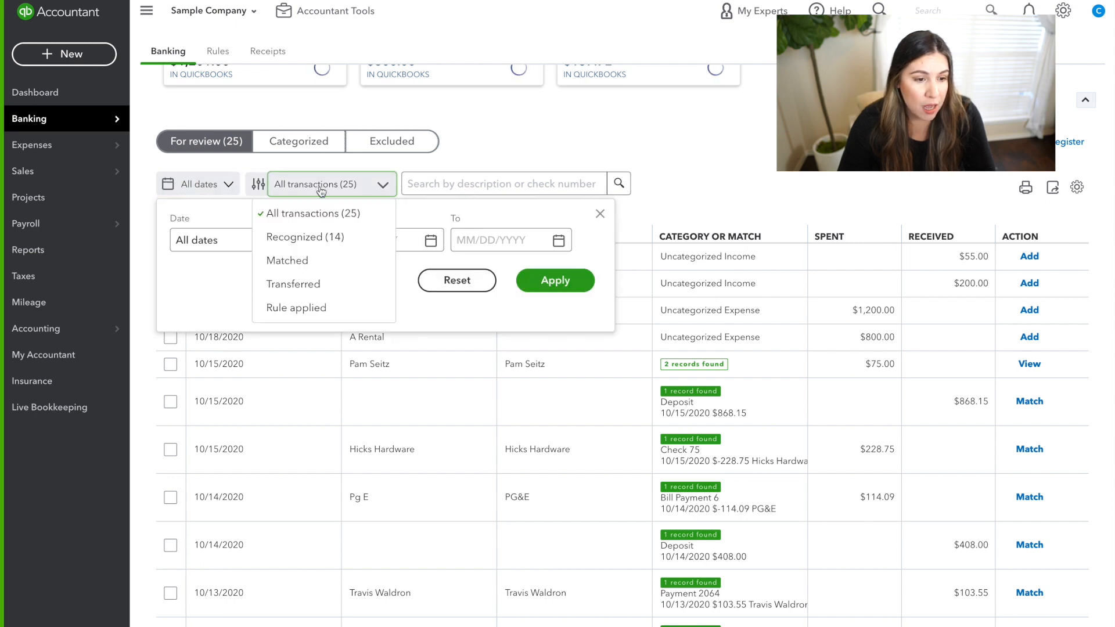
click(341, 240)
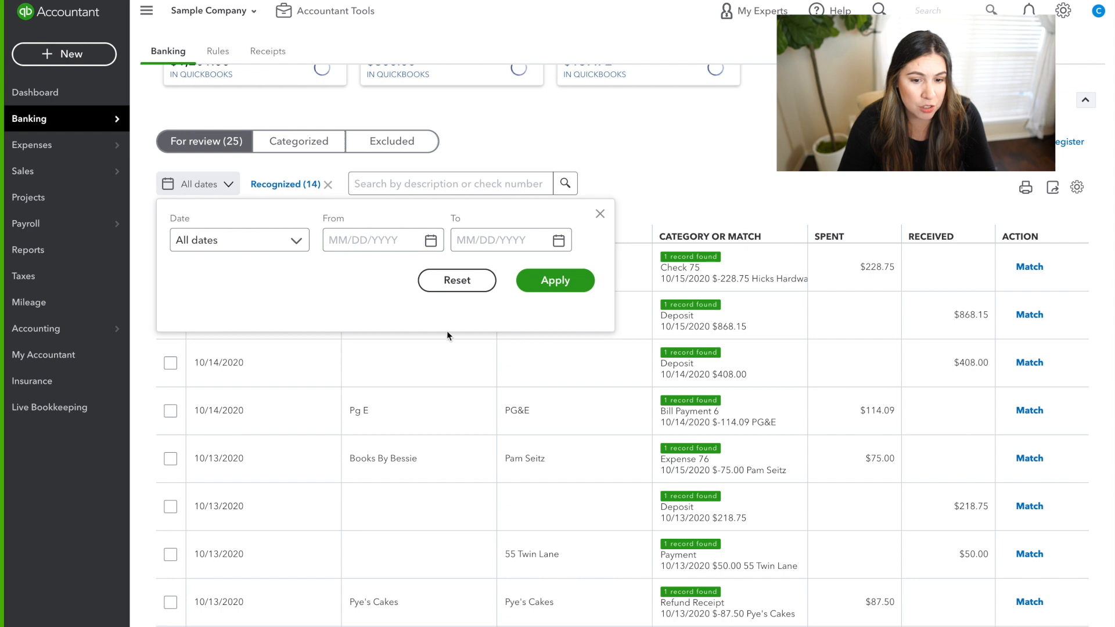
scroll(770, 396, down, 6)
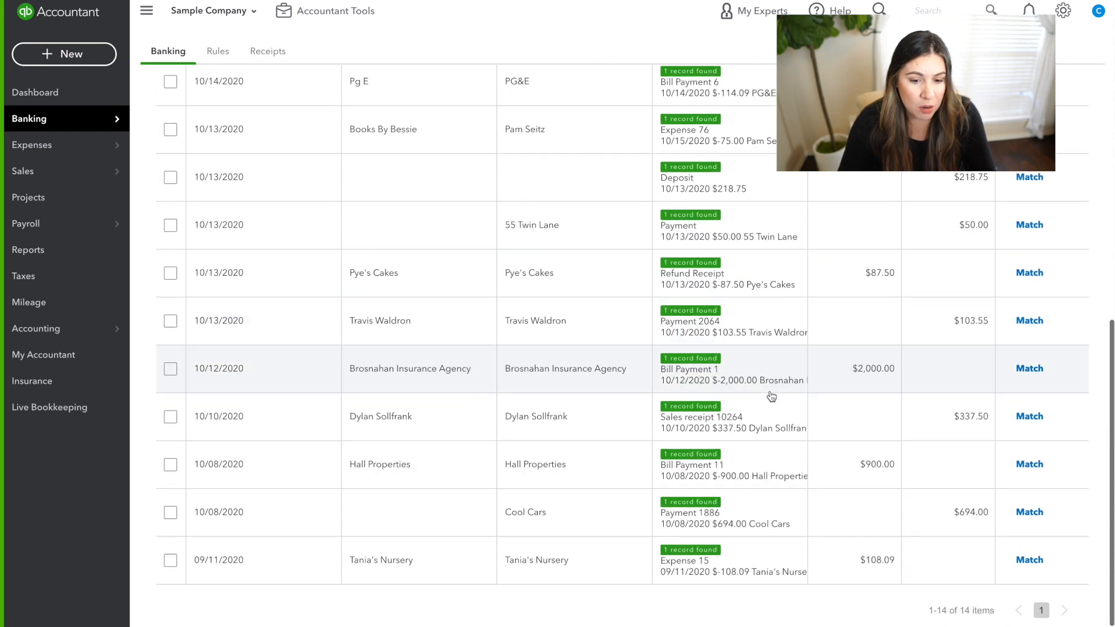
scroll(771, 397, up, 8)
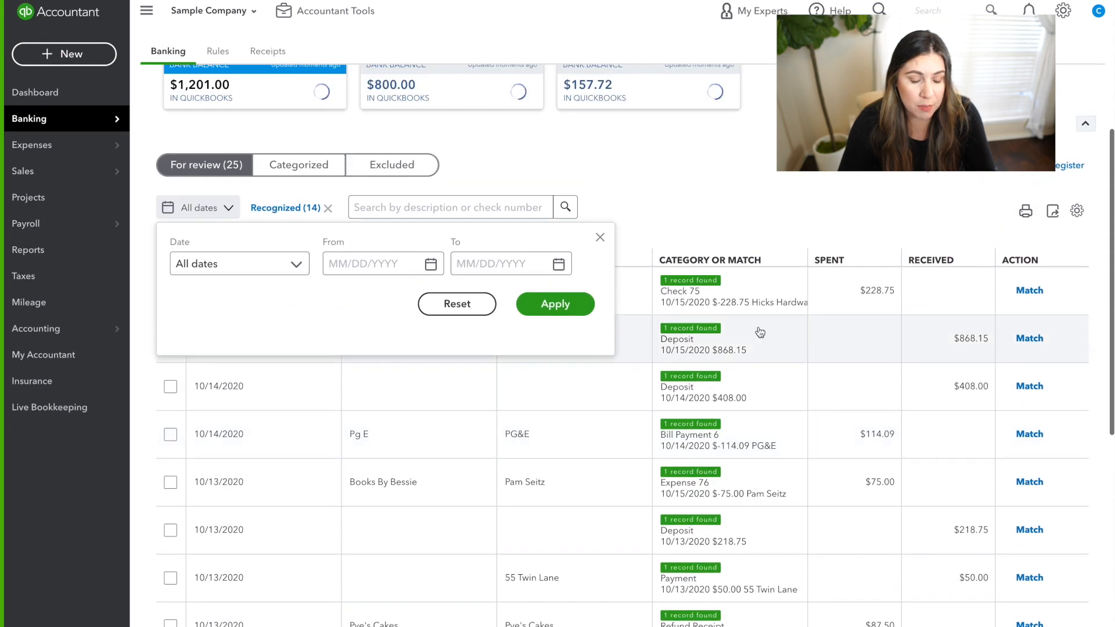
scroll(490, 323, down, 2)
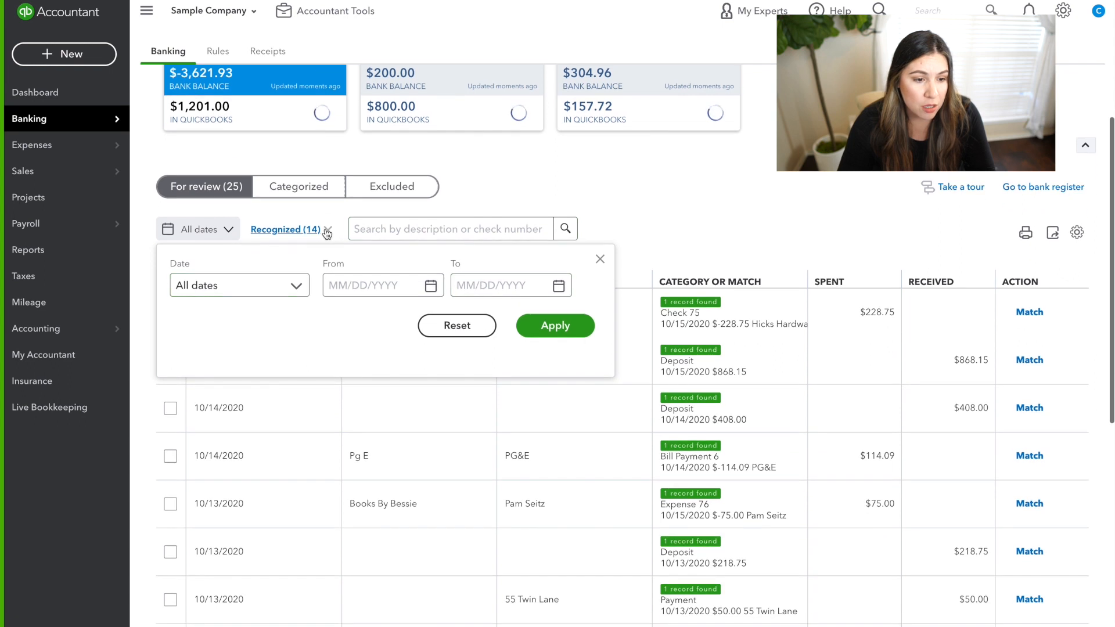
- Filter the transactions by Matched instead of Recognized, and restore the list to all transactions with the date filter options closed
click(328, 230)
click(336, 230)
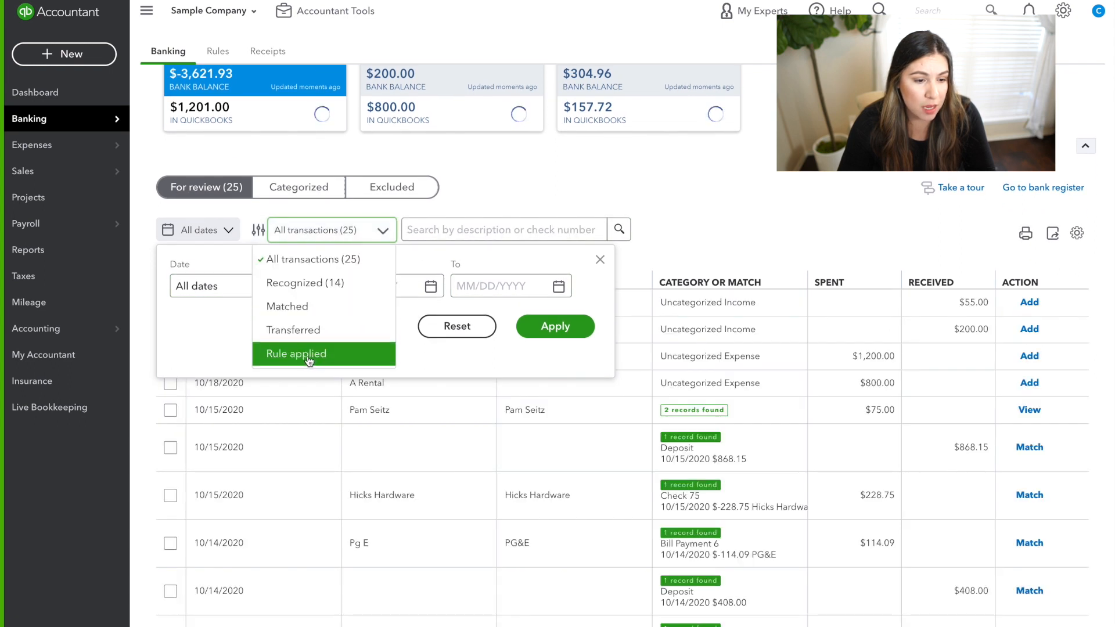
scroll(333, 323, down, 1)
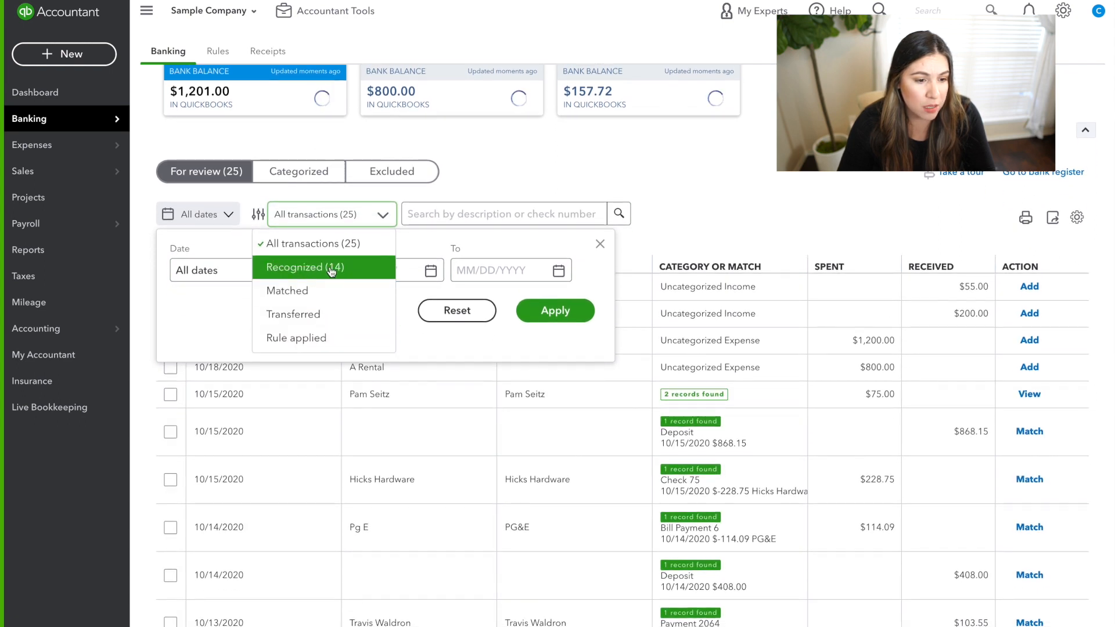
click(317, 293)
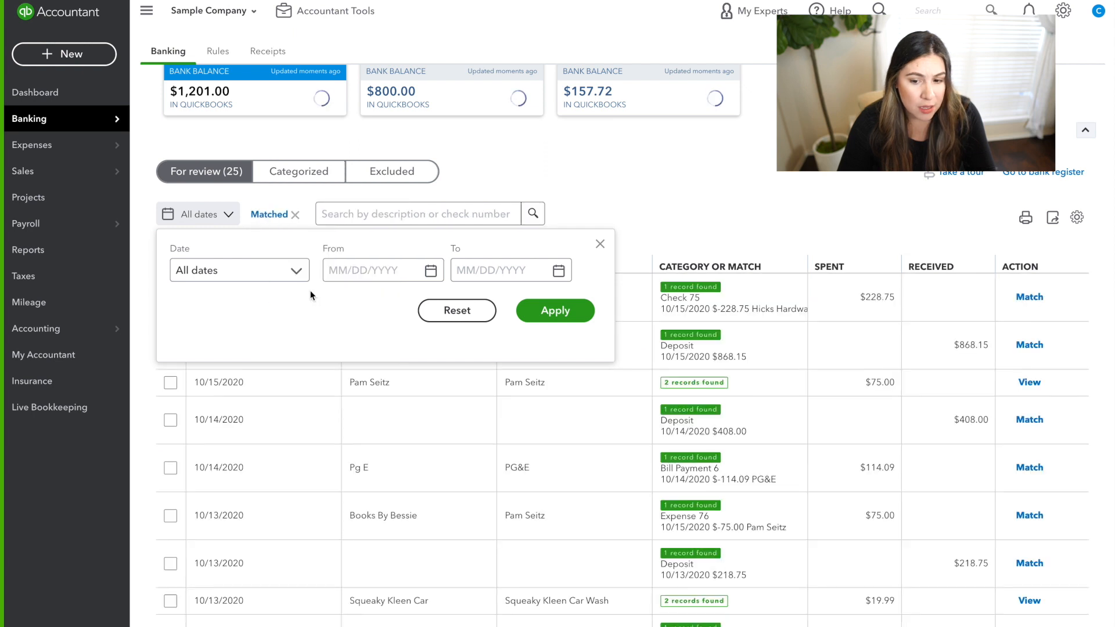
click(295, 215)
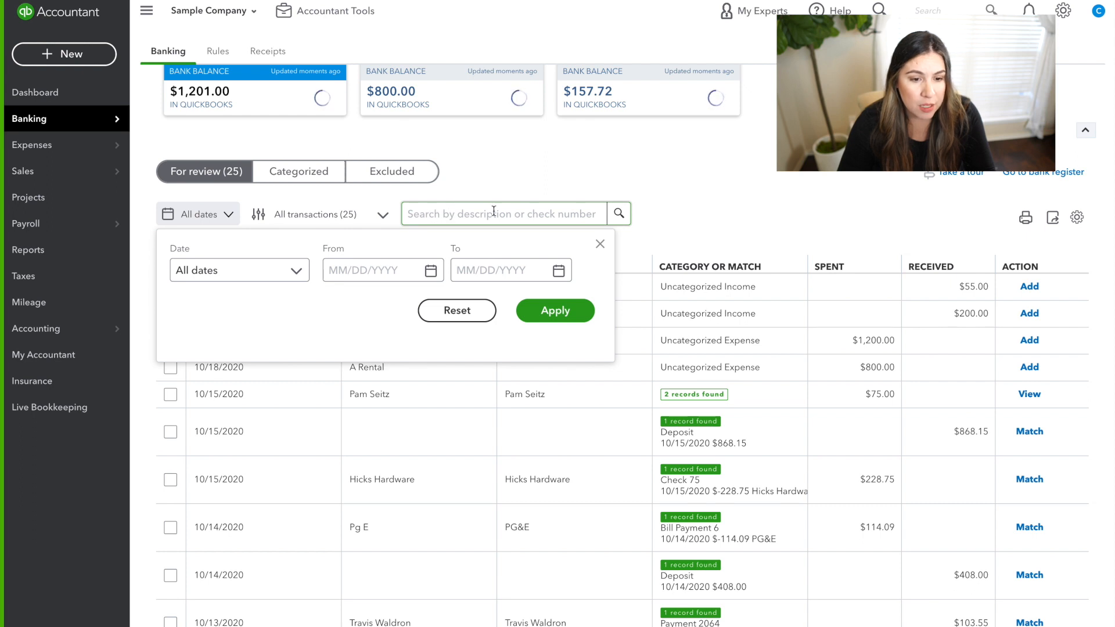
click(600, 244)
scroll(641, 249, up, 2)
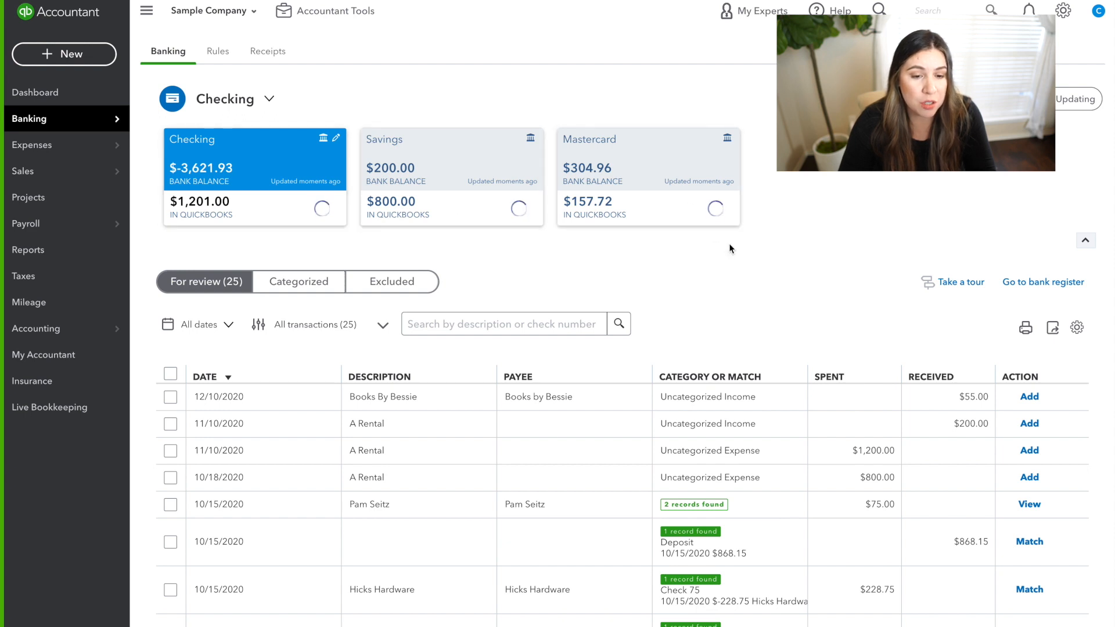
scroll(730, 248, down, 5)
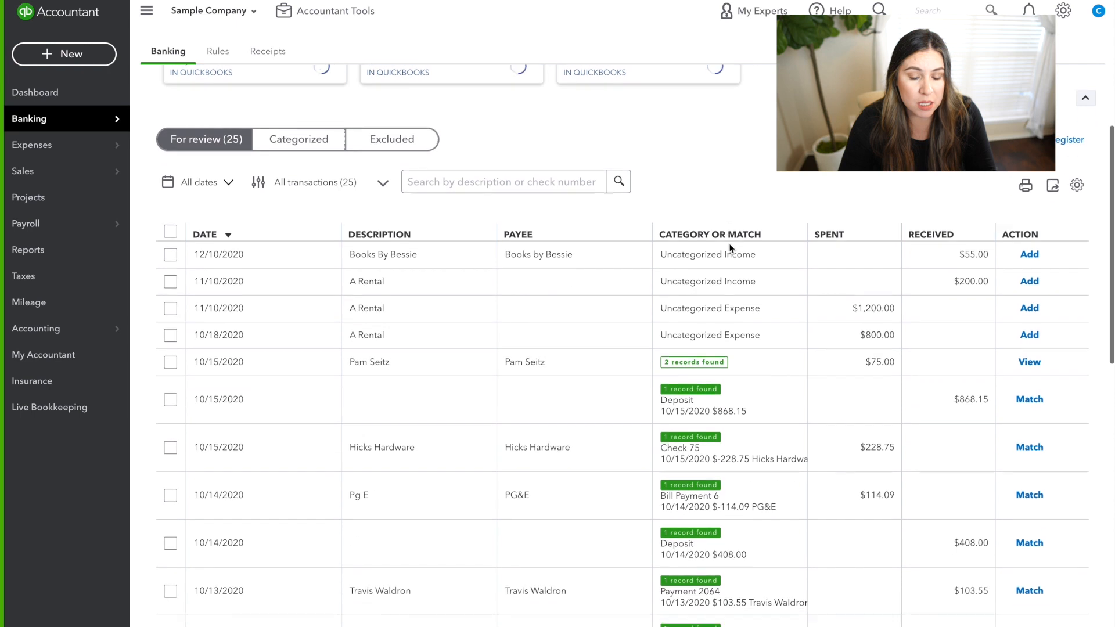
- Look through the Checking transactions for review, comparing the uncategorized ones with those that have matching records
scroll(730, 249, down, 1)
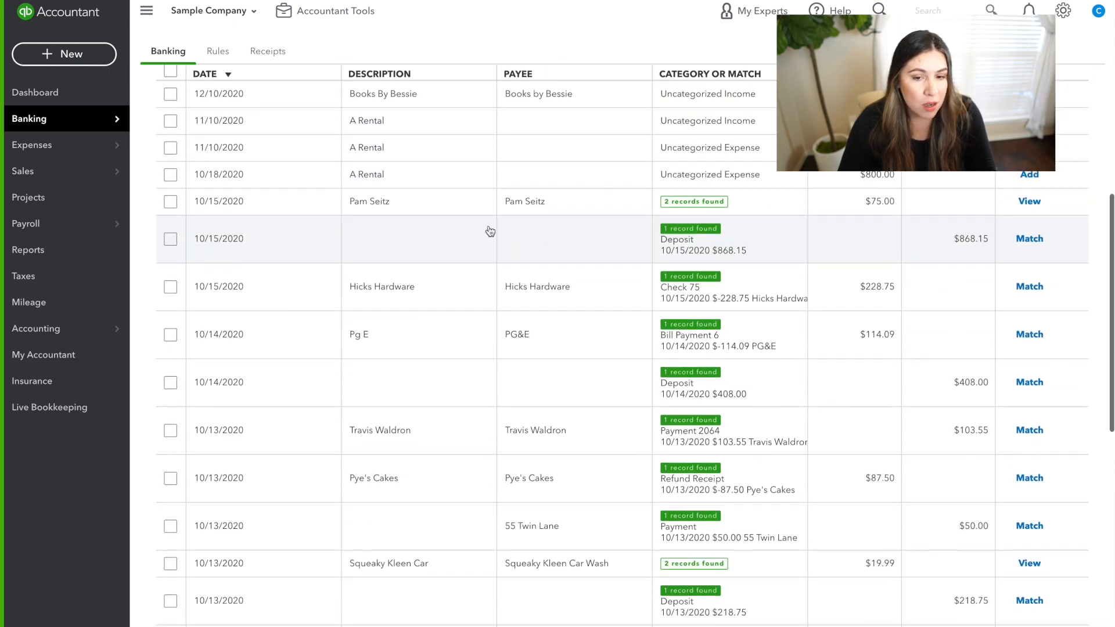
scroll(490, 232, down, 2)
scroll(490, 232, down, 6)
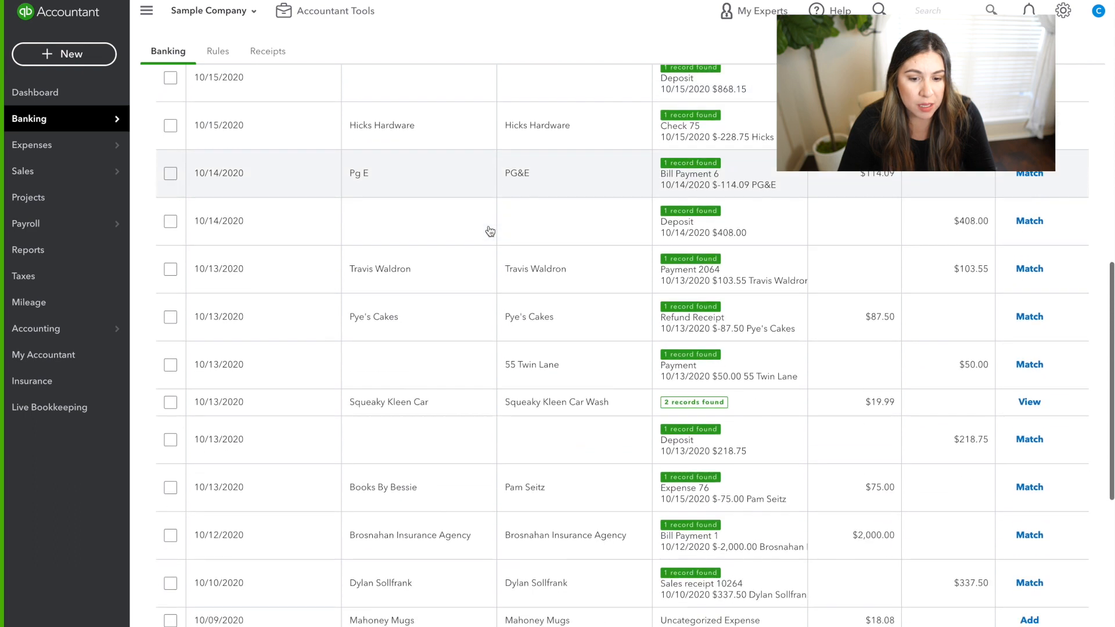
scroll(490, 231, up, 9)
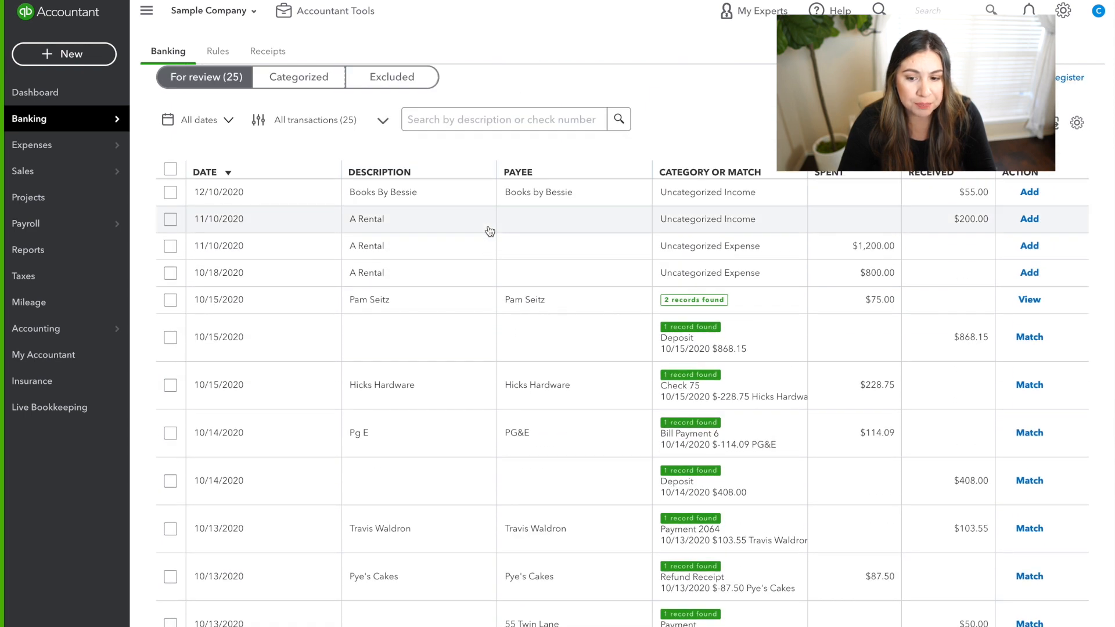
scroll(490, 231, down, 1)
scroll(246, 256, up, 1)
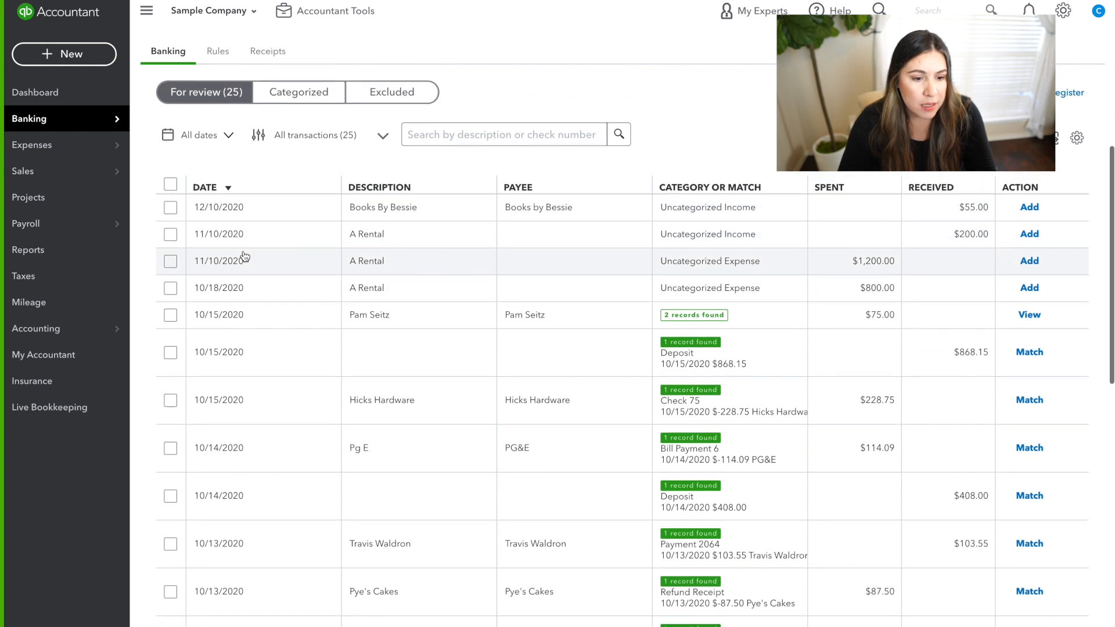
scroll(245, 257, down, 1)
scroll(244, 256, up, 2)
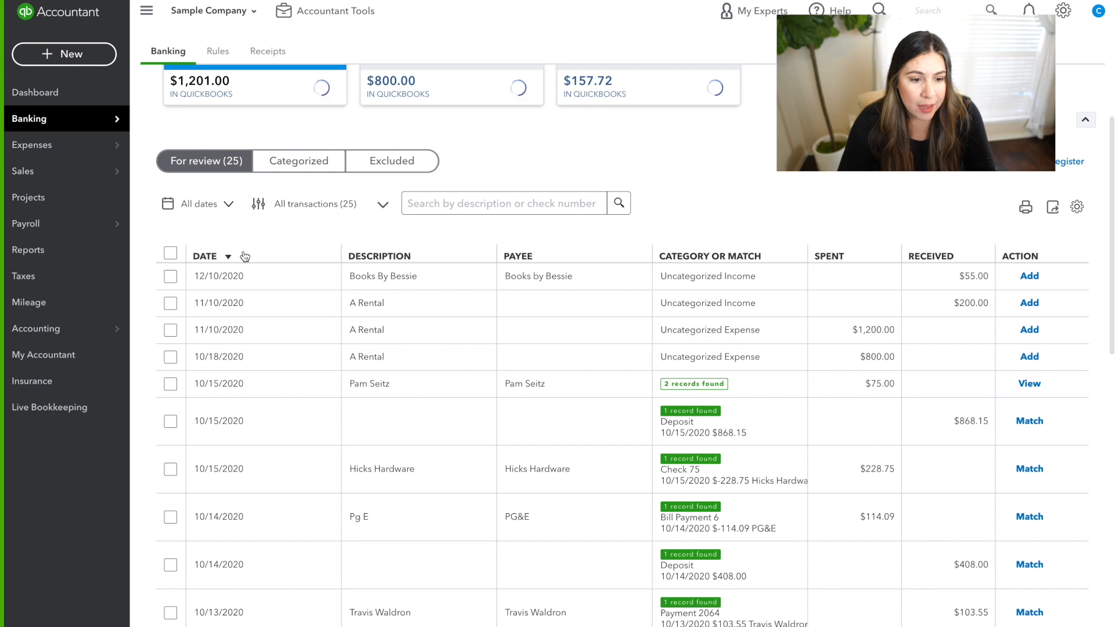
scroll(245, 256, down, 1)
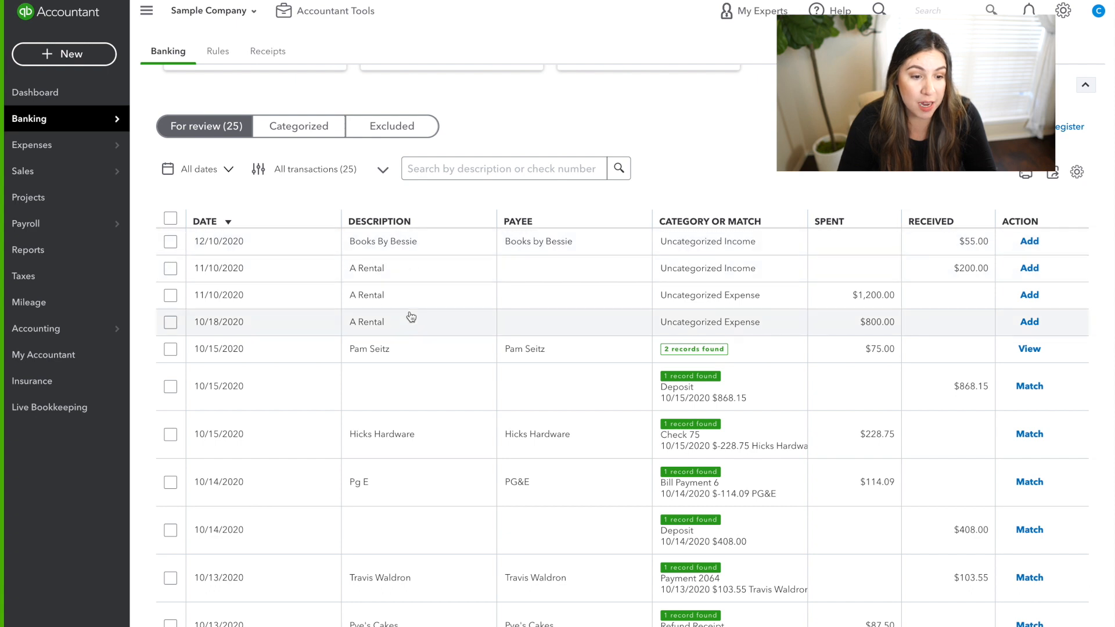
scroll(408, 370, down, 7)
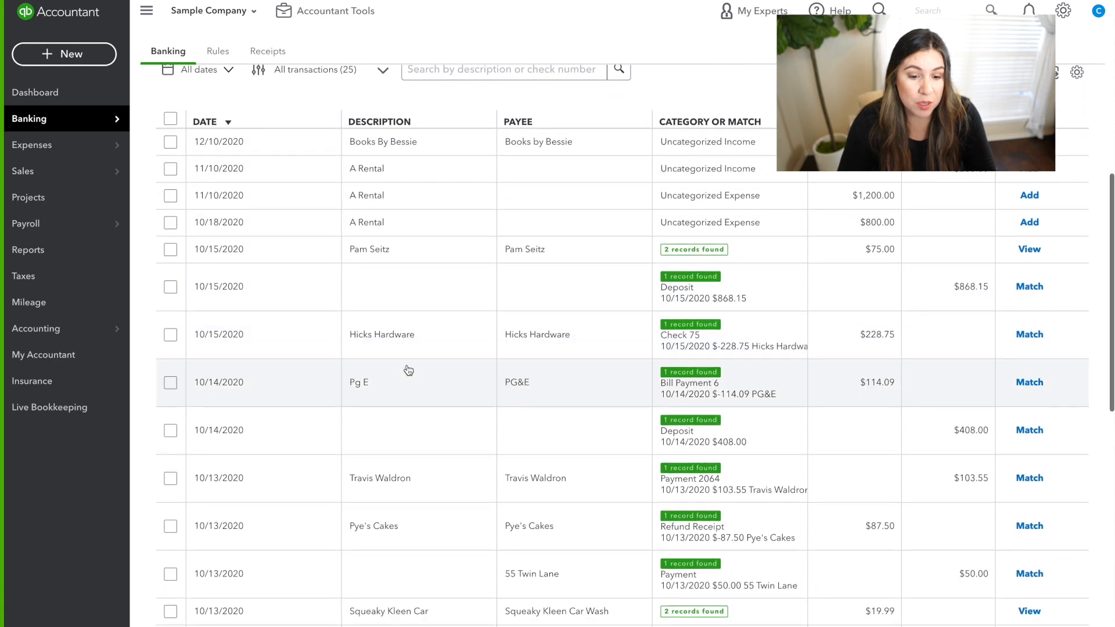
scroll(408, 370, up, 10)
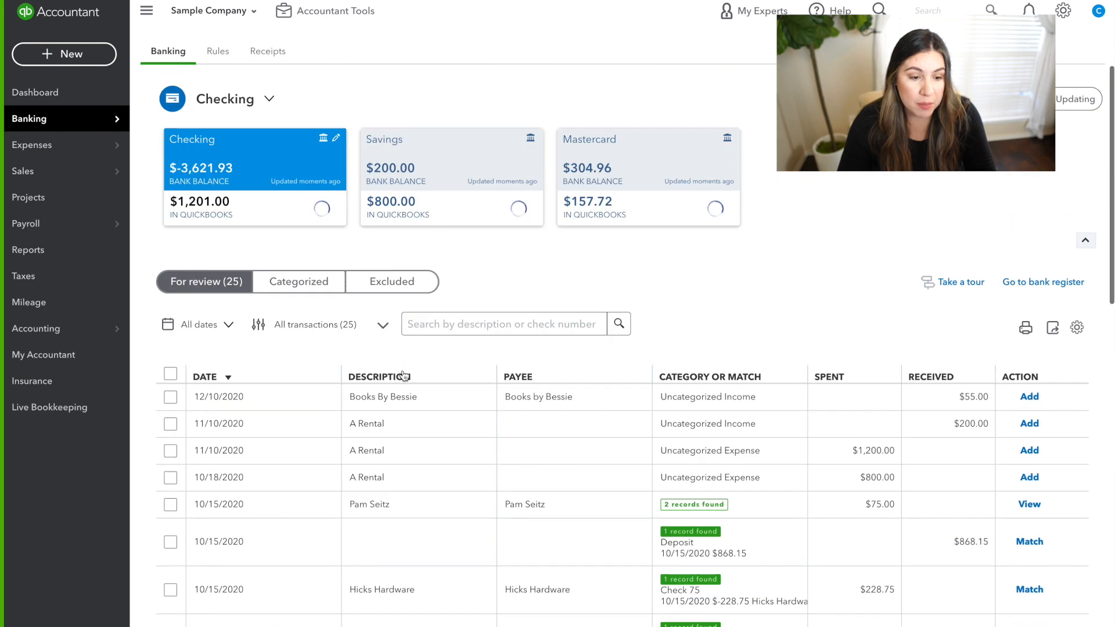
- Sort the transactions for review in turn by description, date, description again and payee
click(429, 377)
scroll(430, 378, down, 4)
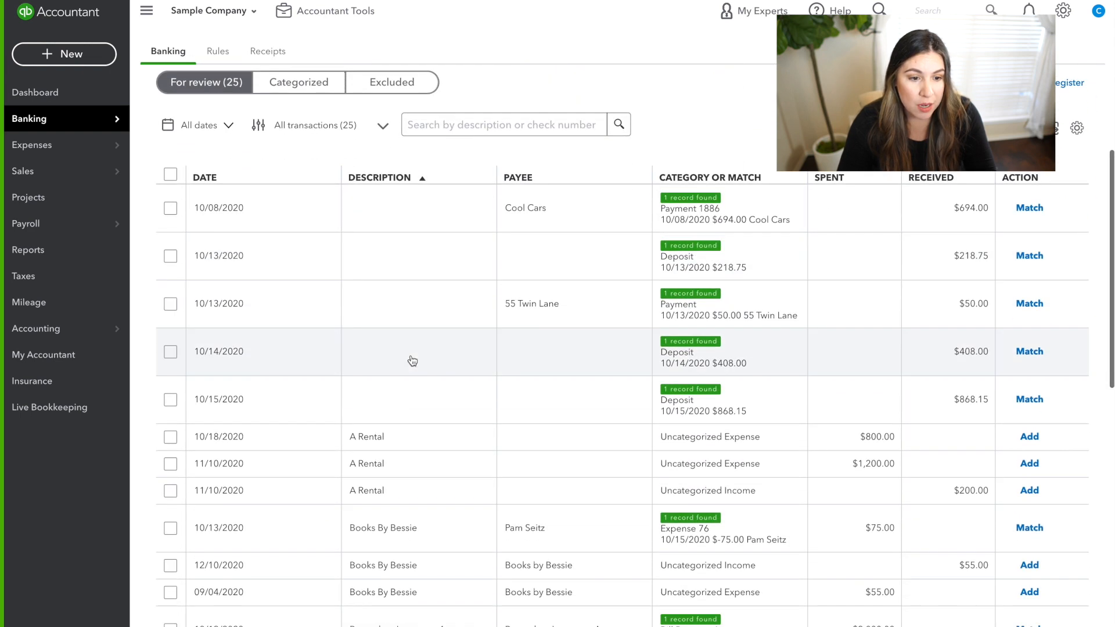
click(218, 134)
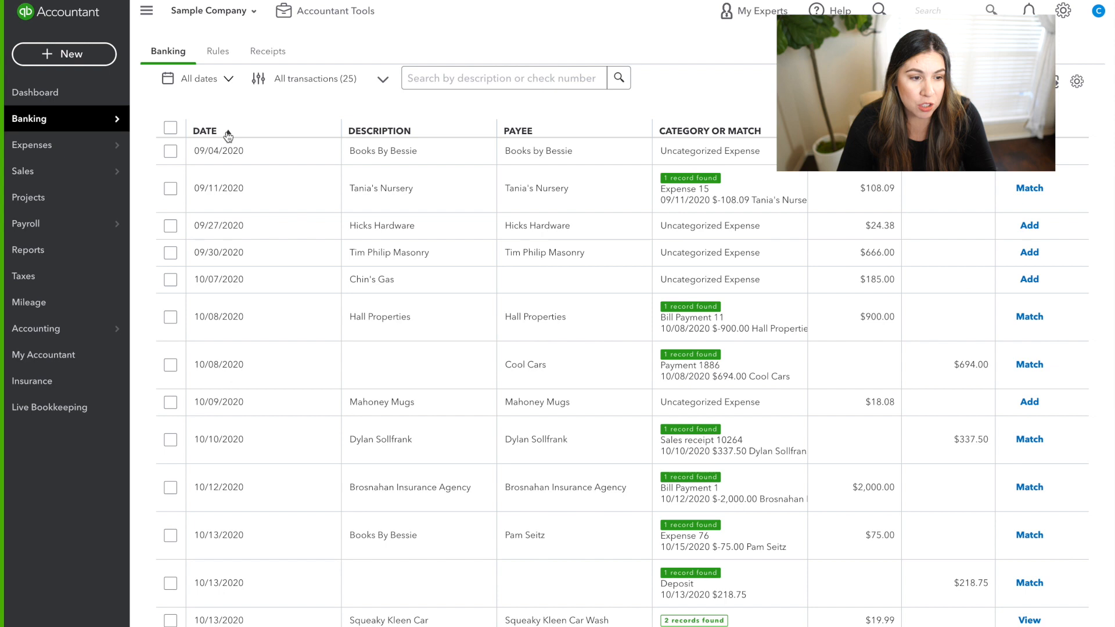
click(426, 137)
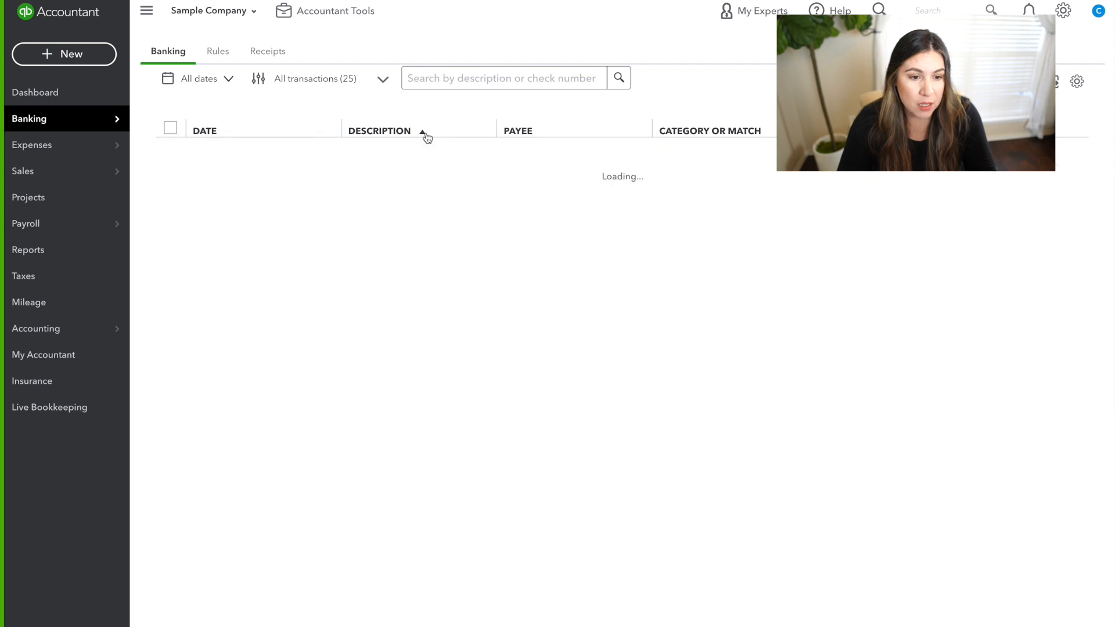
click(580, 135)
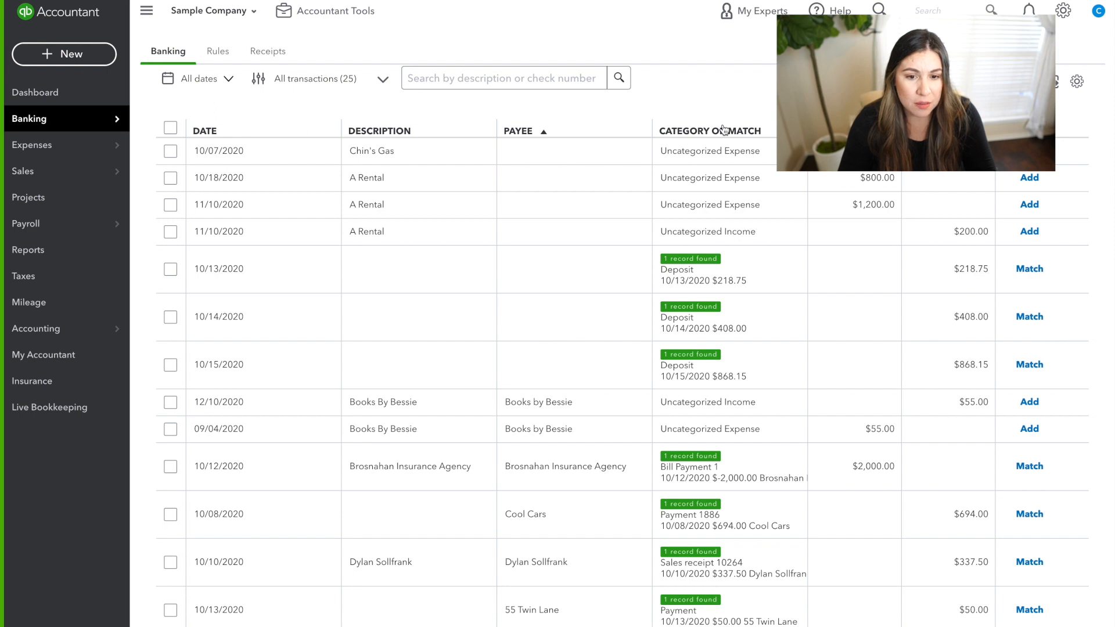
- Sort the transactions for review by description in ascending order and look through the grouped entries
scroll(810, 198, down, 1)
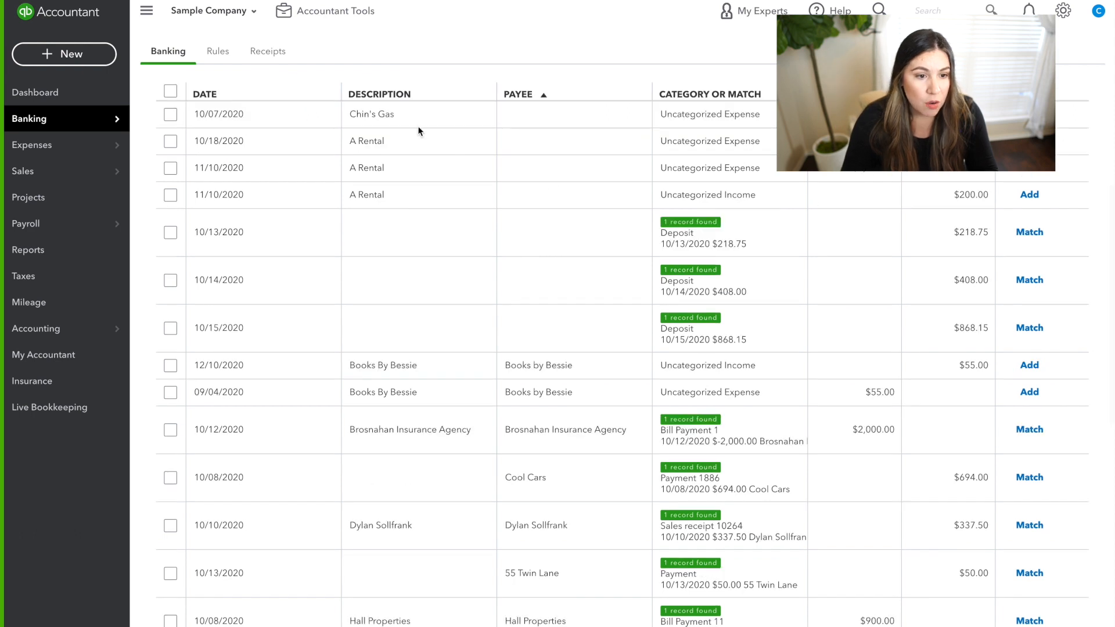
click(413, 94)
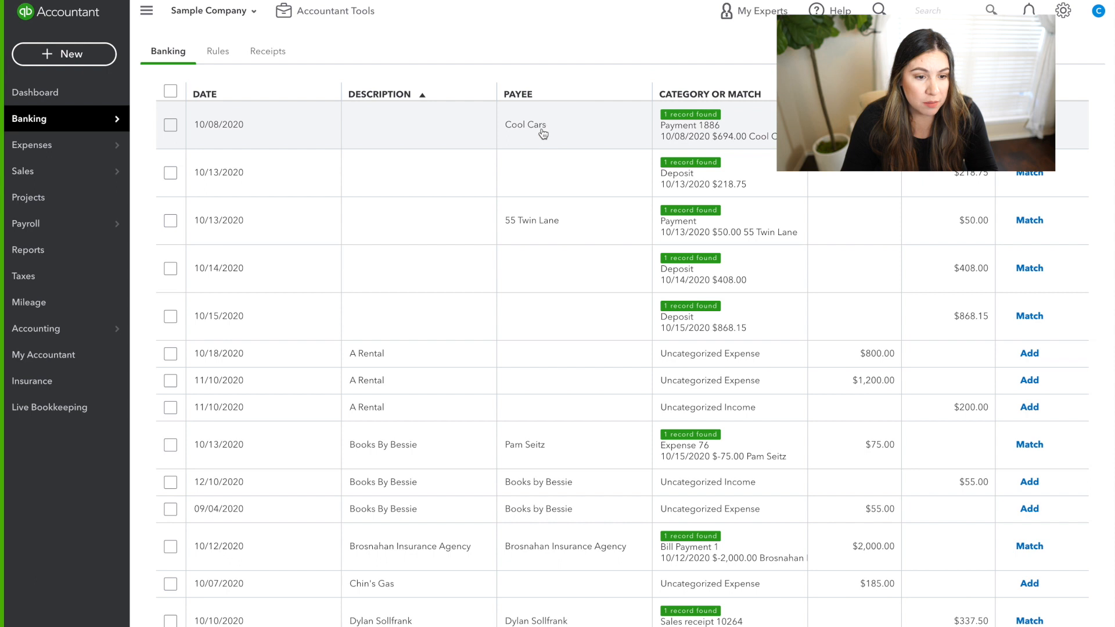
scroll(566, 273, down, 2)
scroll(563, 259, down, 6)
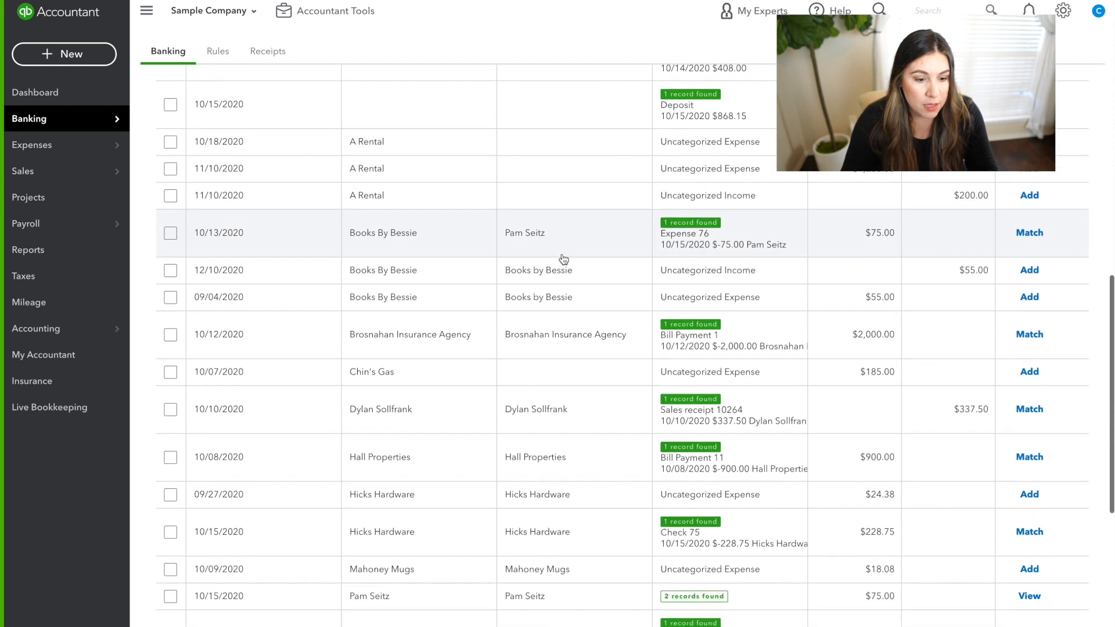
scroll(558, 258, up, 10)
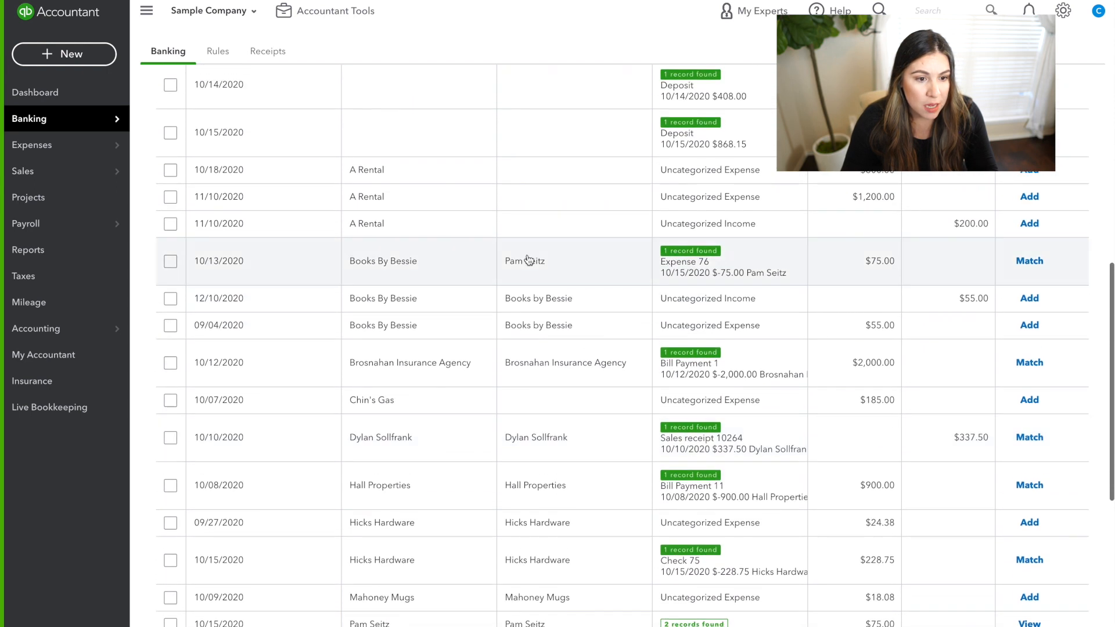
scroll(457, 386, down, 2)
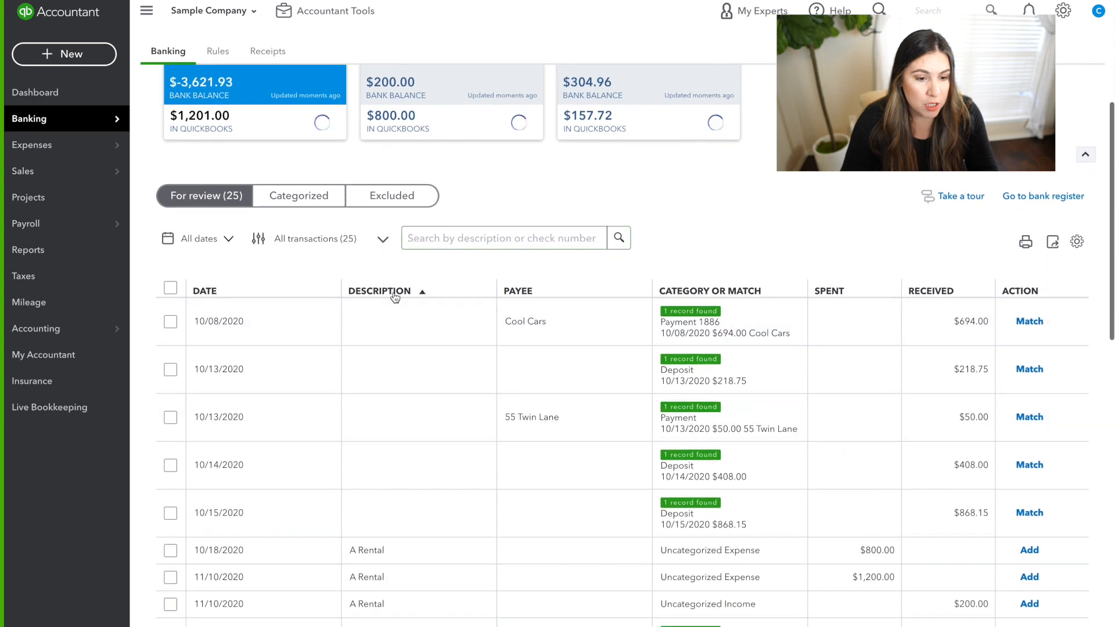
scroll(433, 401, down, 4)
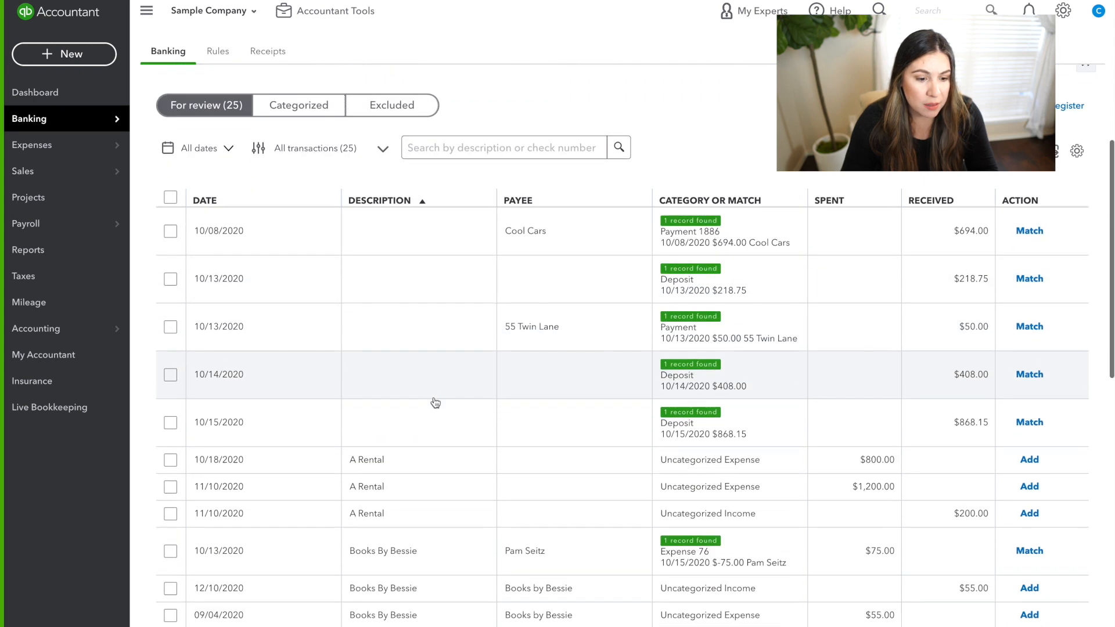
scroll(435, 402, up, 7)
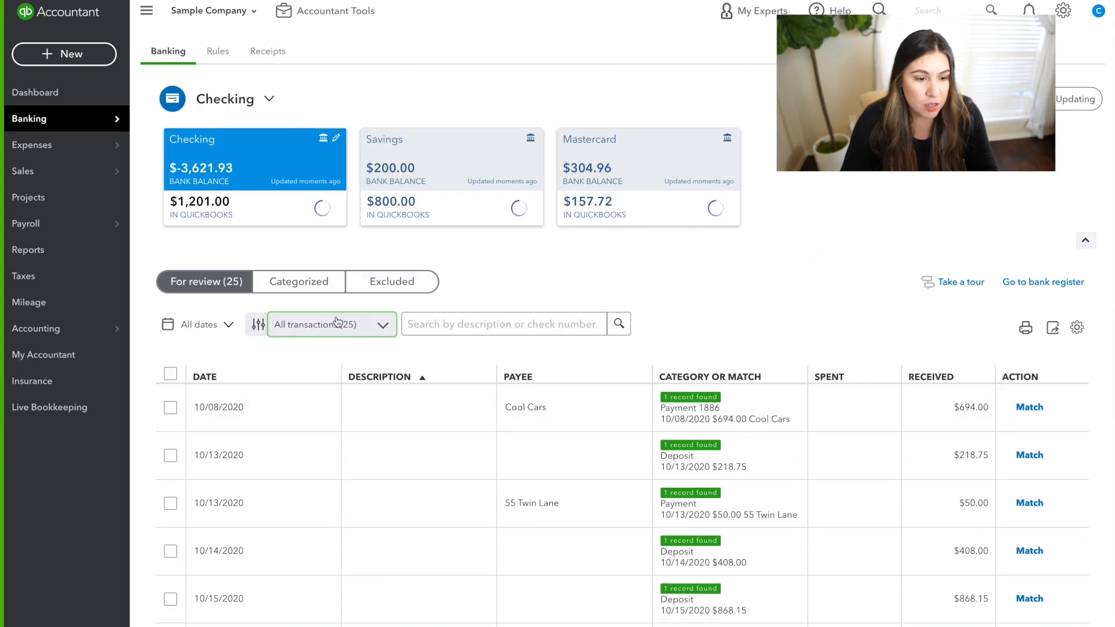
- Filter the transactions for review by Matched and look through the suggested records
click(310, 326)
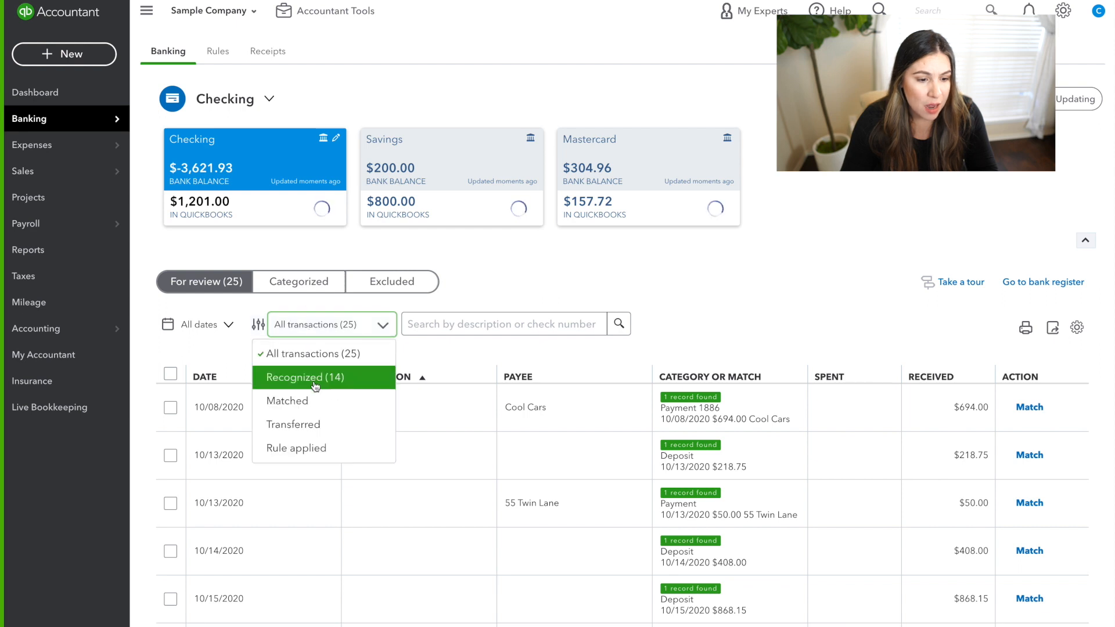
click(314, 400)
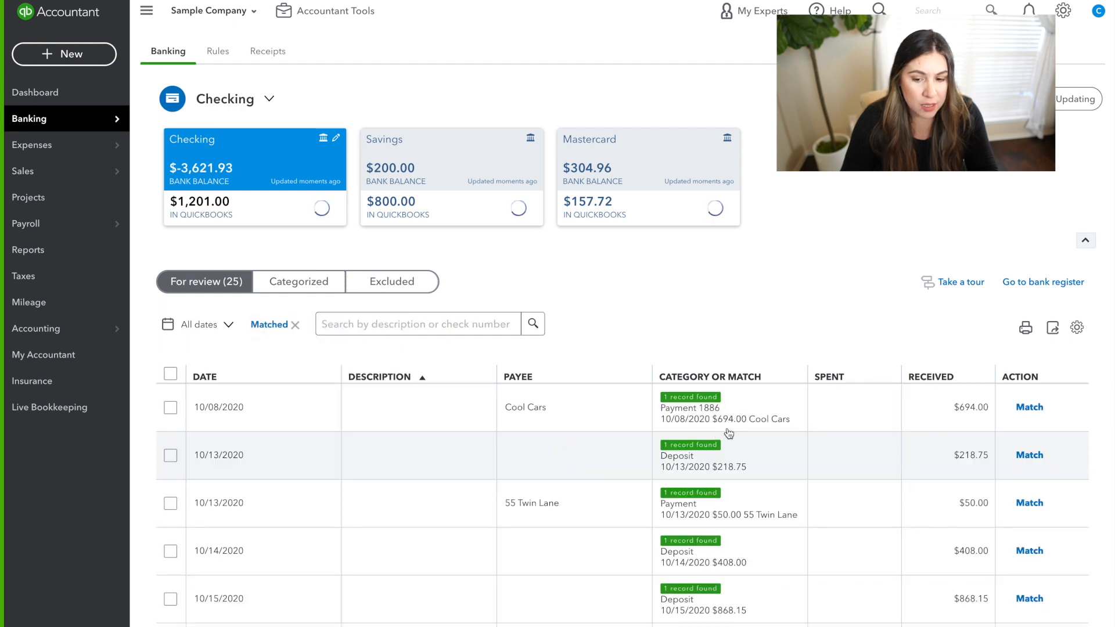
scroll(770, 427, down, 3)
scroll(769, 426, down, 1)
scroll(769, 427, up, 2)
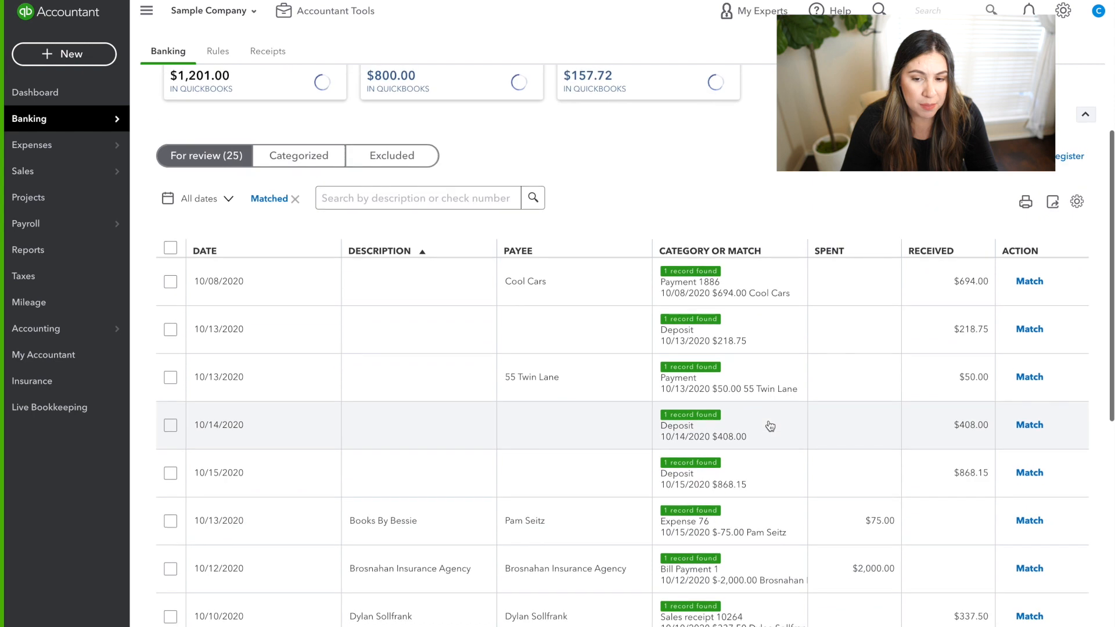
scroll(769, 427, down, 1)
scroll(769, 426, down, 1)
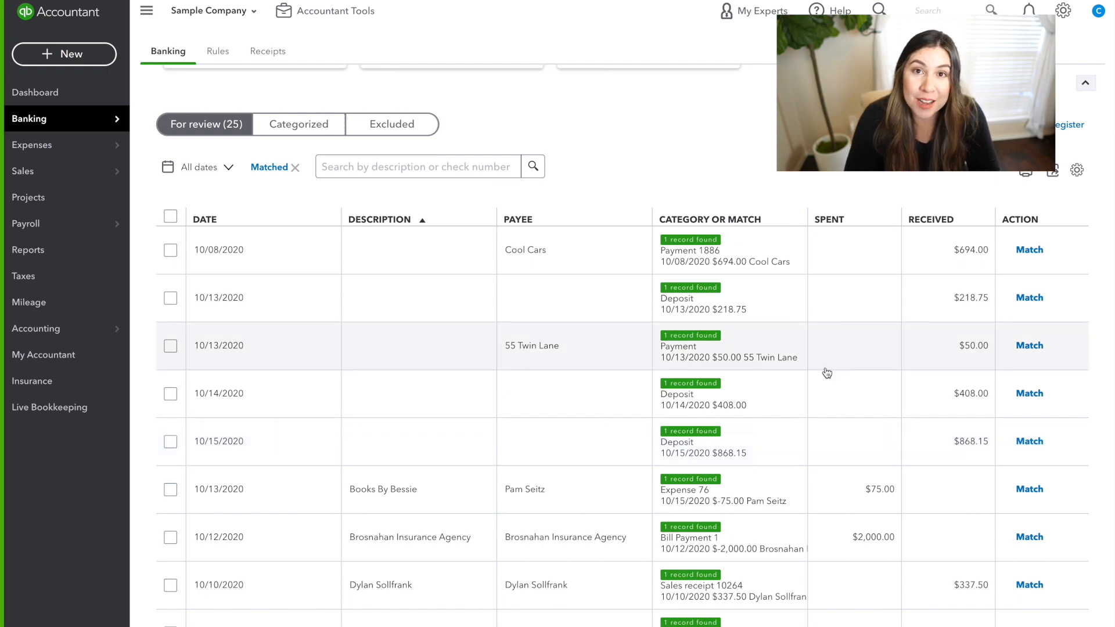
- Accept the suggested matches one after another, from the $694.00 Cool Cars payment through the $228.75 Hicks Hardware check
scroll(827, 373, up, 2)
click(1030, 318)
click(1032, 317)
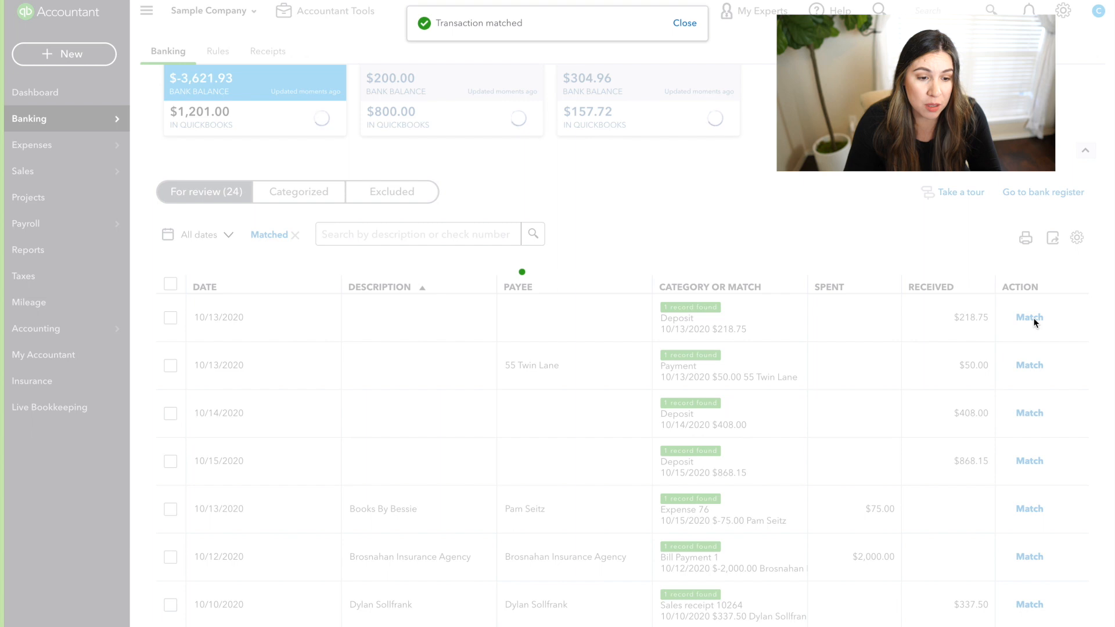
click(1032, 319)
click(1032, 319)
click(1033, 320)
click(1033, 319)
click(1033, 320)
click(1033, 319)
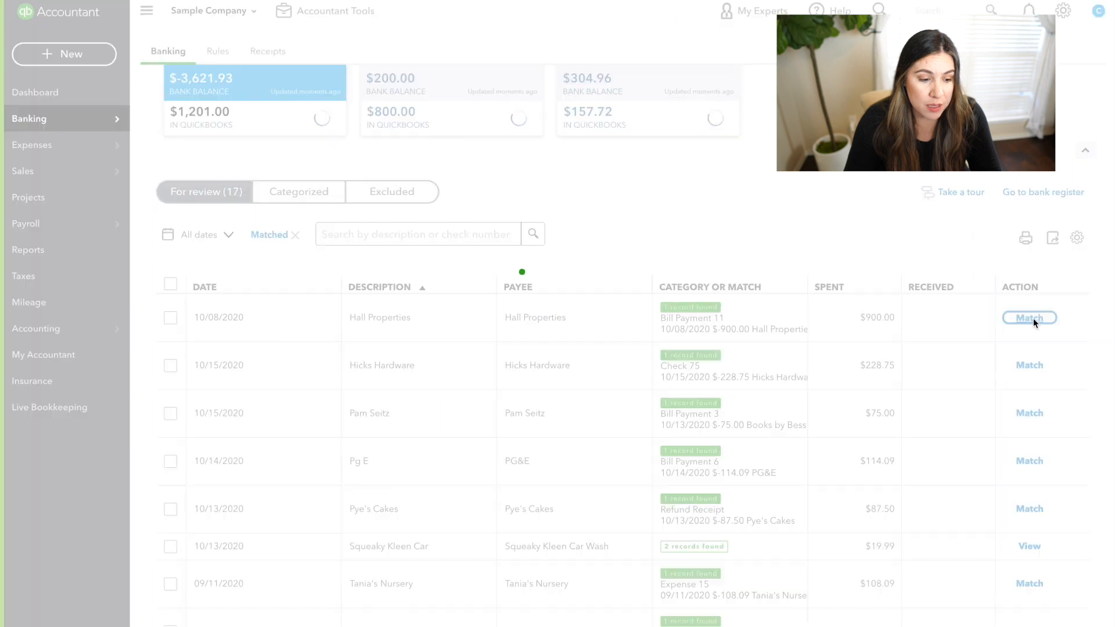
click(1032, 319)
click(1033, 323)
click(1033, 323)
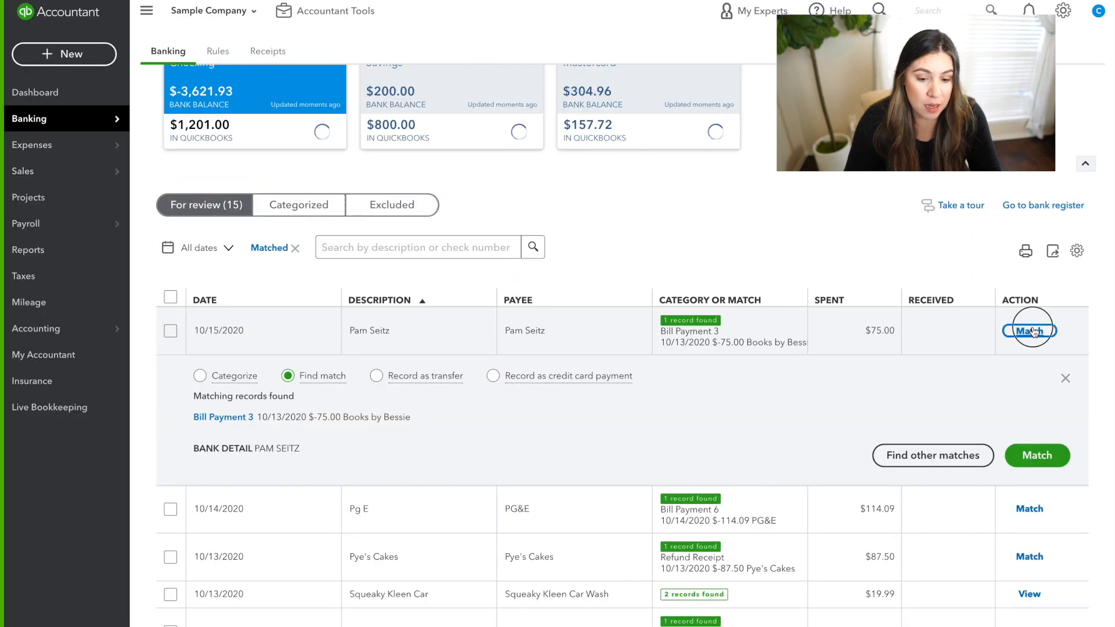
- Match the remaining single-record transactions, from the $75.00 bill payment through the $103.55 payment, leaving out Squeaky Kleen Car
click(1032, 377)
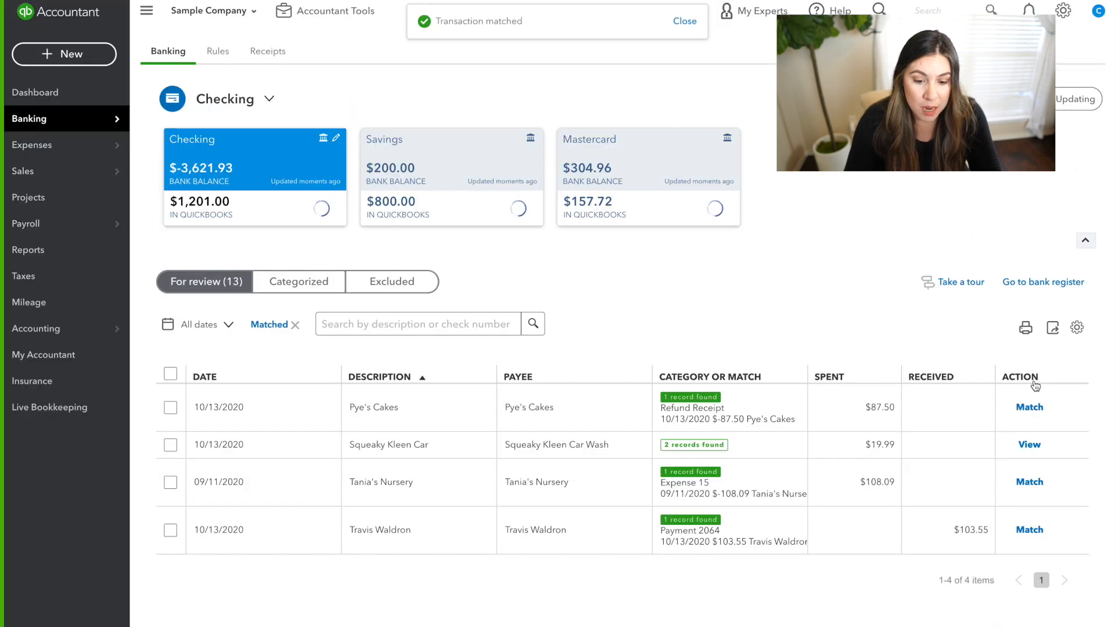
click(1034, 410)
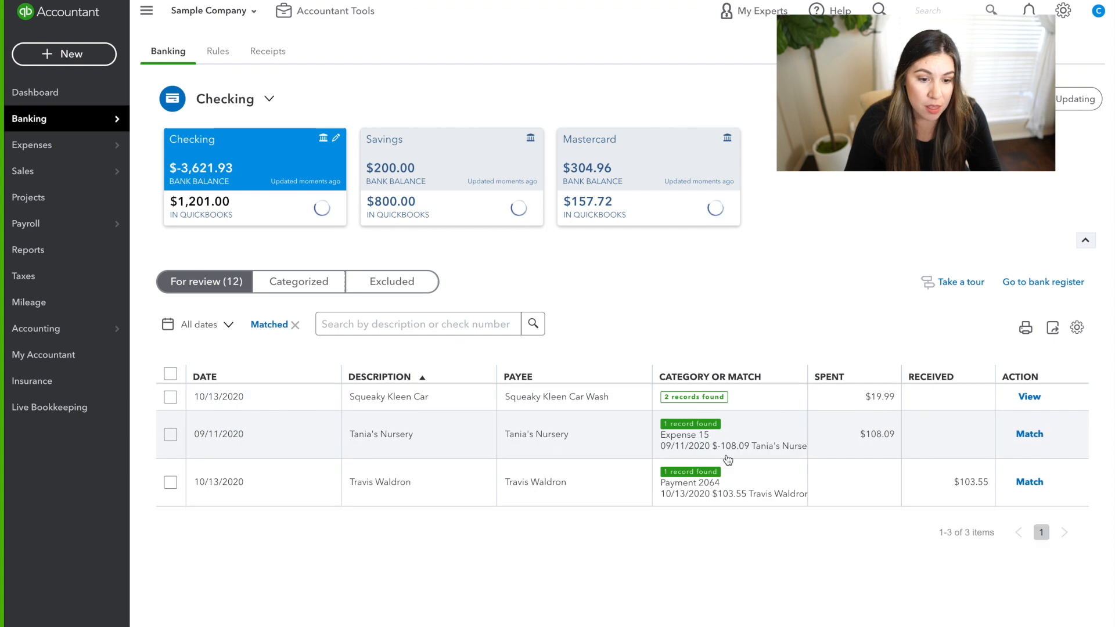
click(1028, 441)
click(1029, 436)
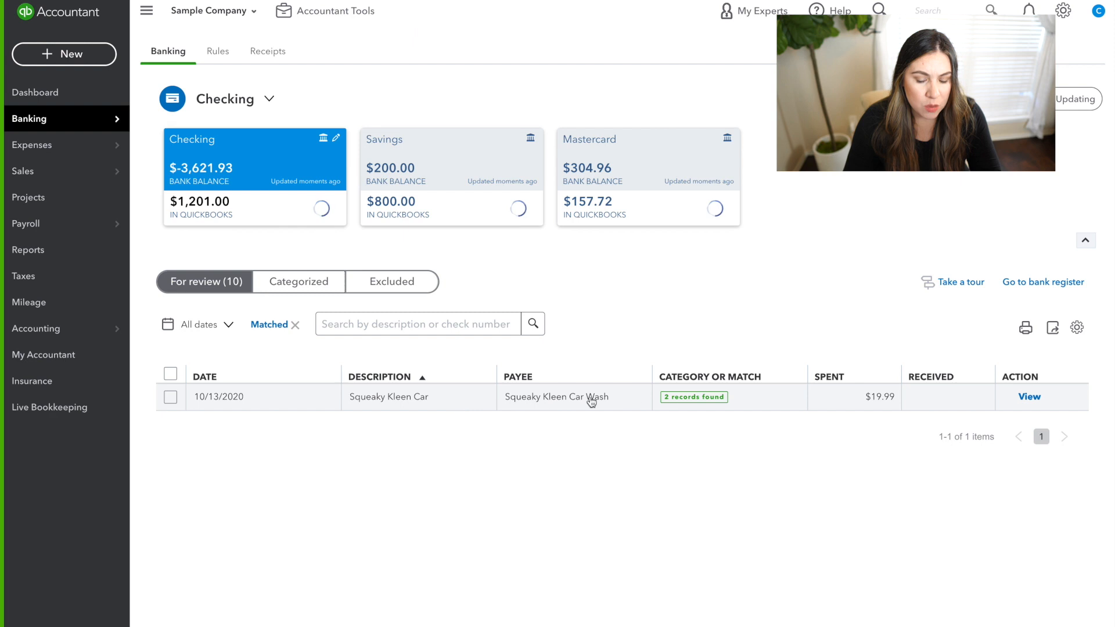
- Compare the dates of both records found for the $19.99 Squeaky Kleen Car transaction and match it to the 10/13/2020 Check Debit
click(690, 408)
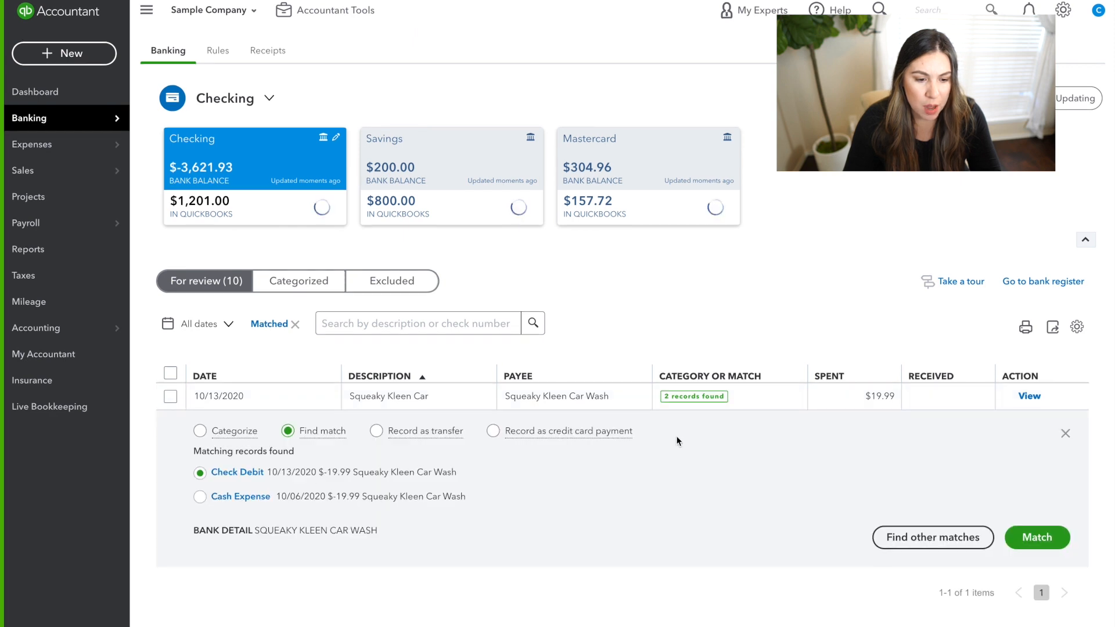
drag(296, 476, 283, 497)
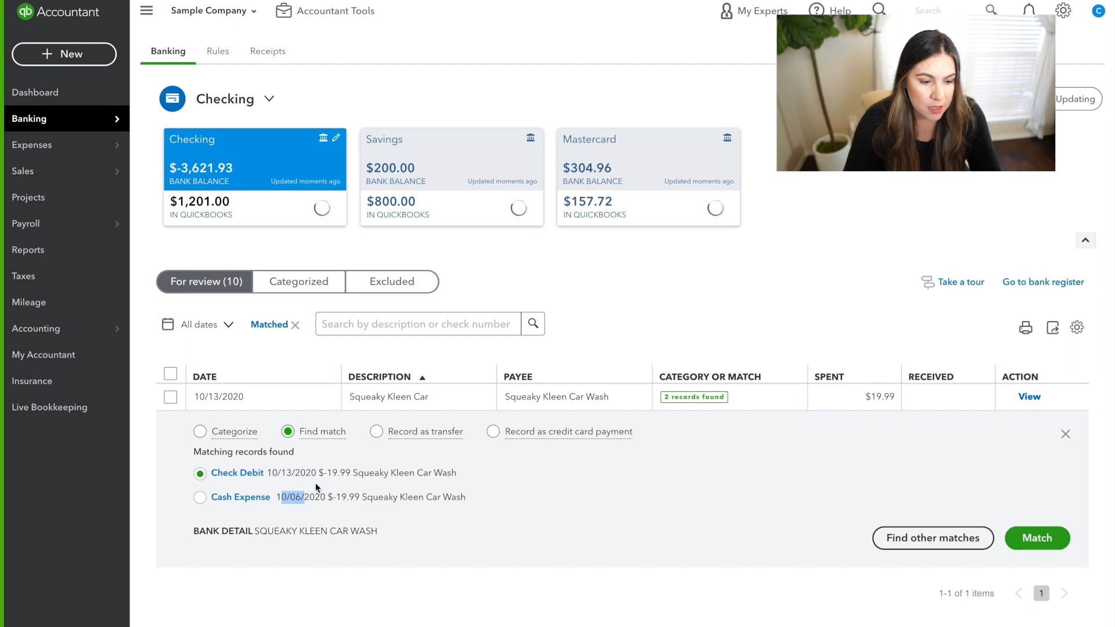
drag(295, 471, 246, 473)
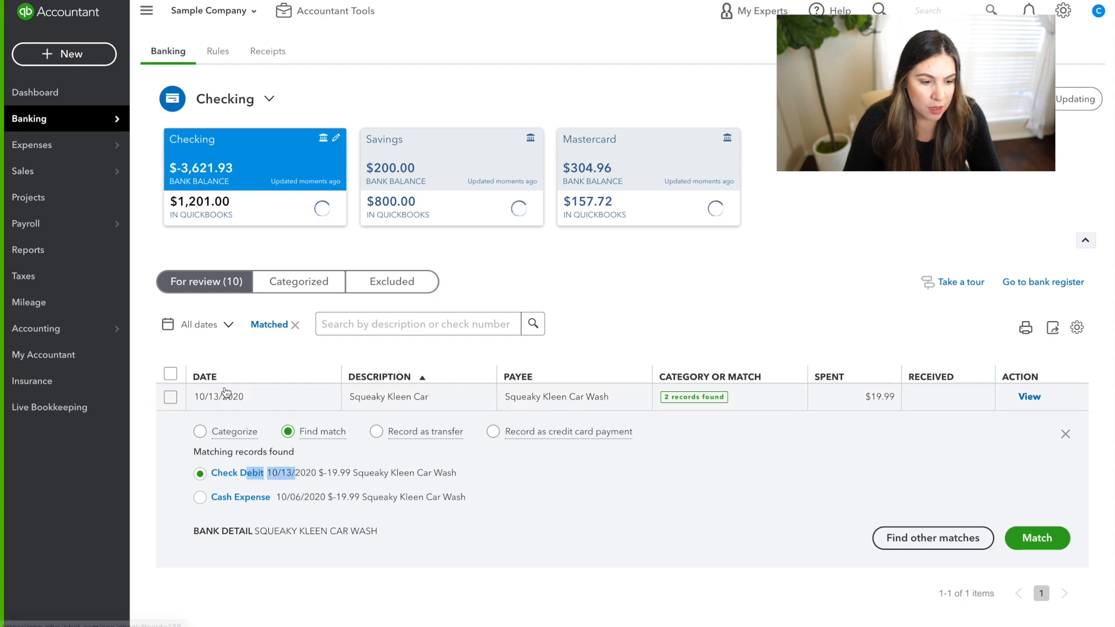
drag(249, 398, 188, 399)
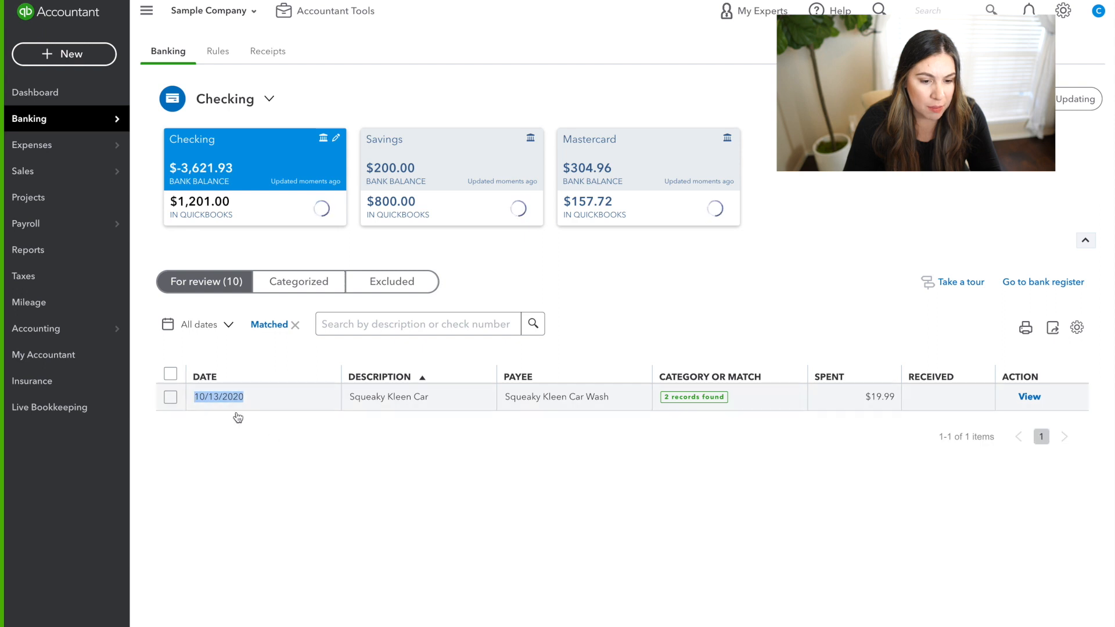
click(694, 400)
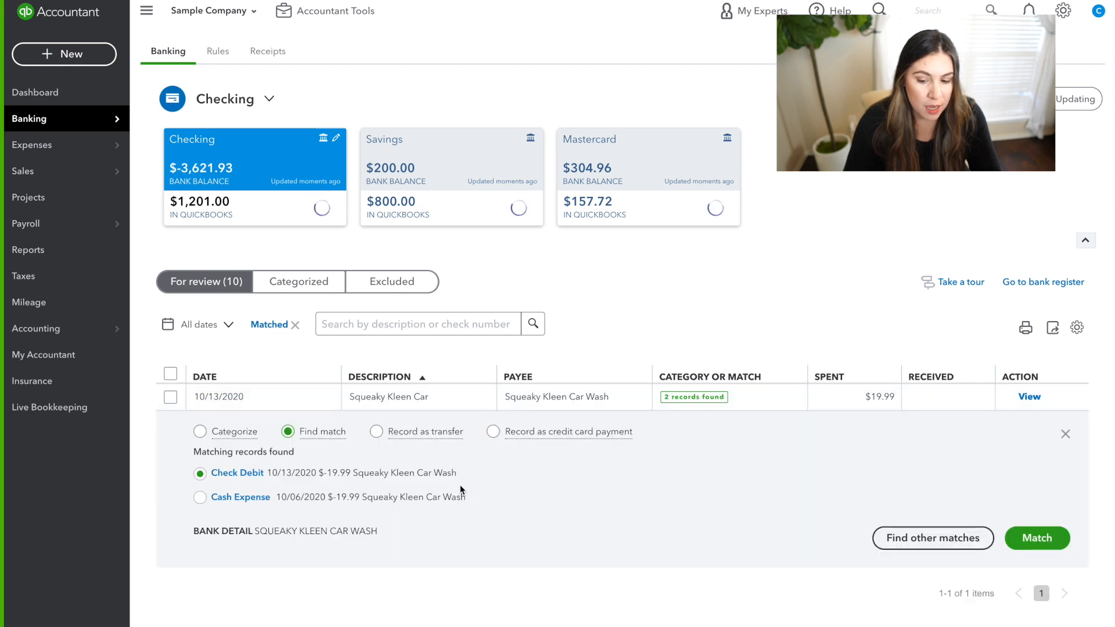
click(1054, 540)
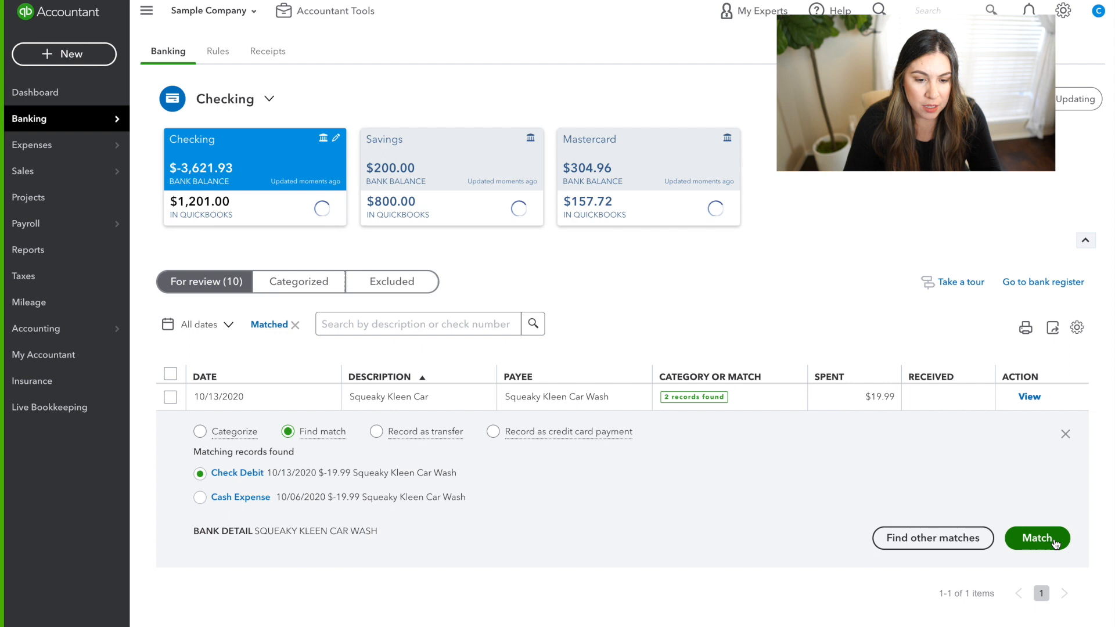
- Clear the Matched filter and start a bank rule from the Tim Philip Masonry transaction, naming the rule Tim Philip Masonry
click(295, 325)
scroll(572, 443, down, 1)
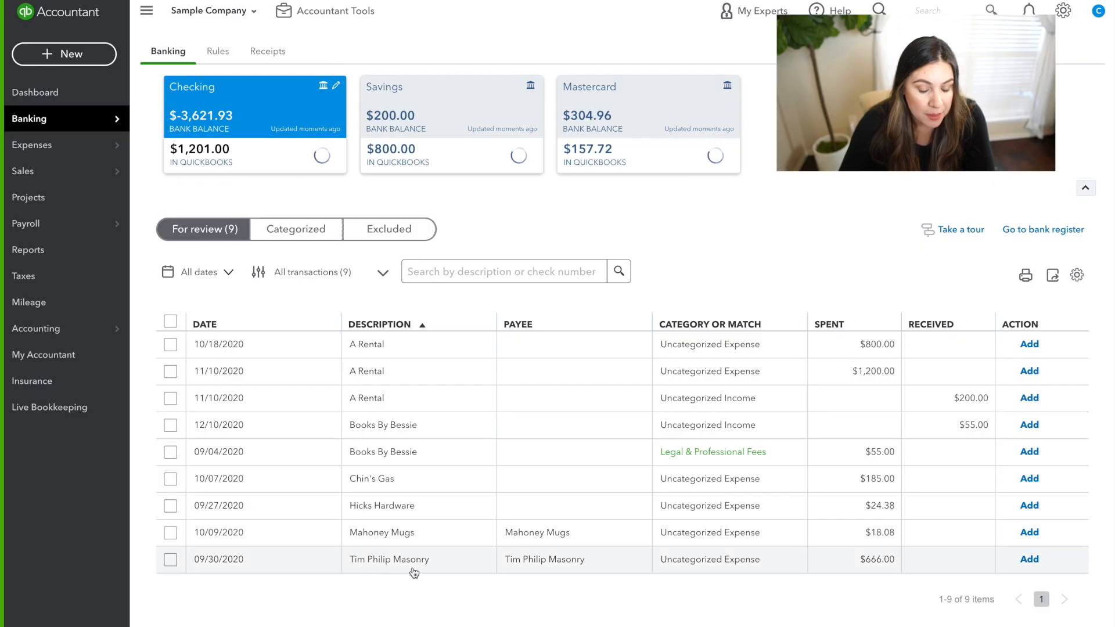
click(570, 562)
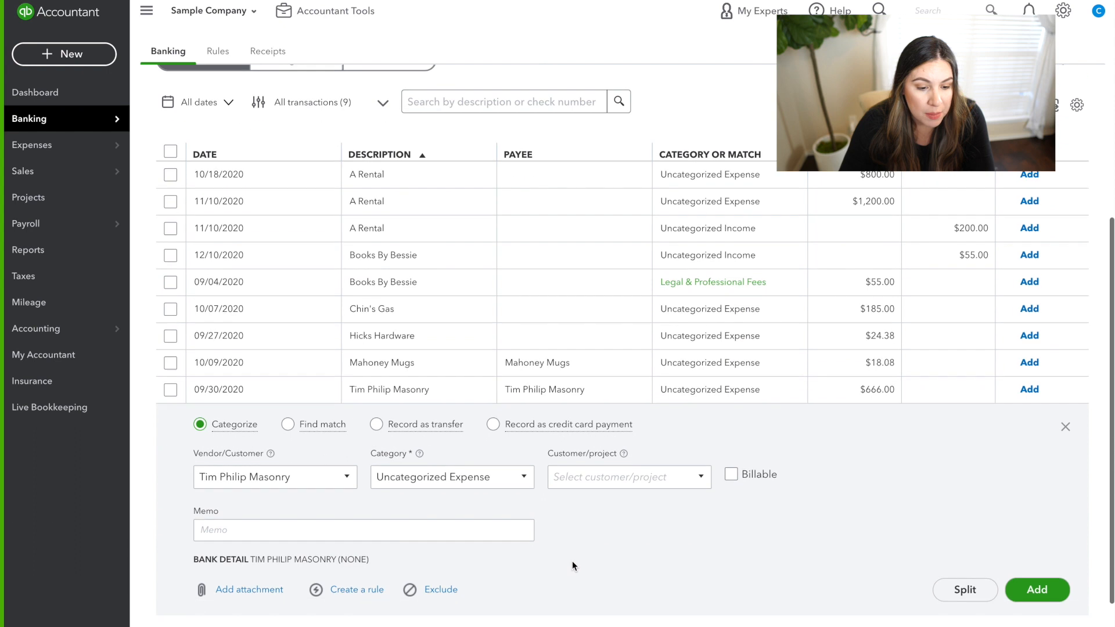
drag(291, 444, 249, 444)
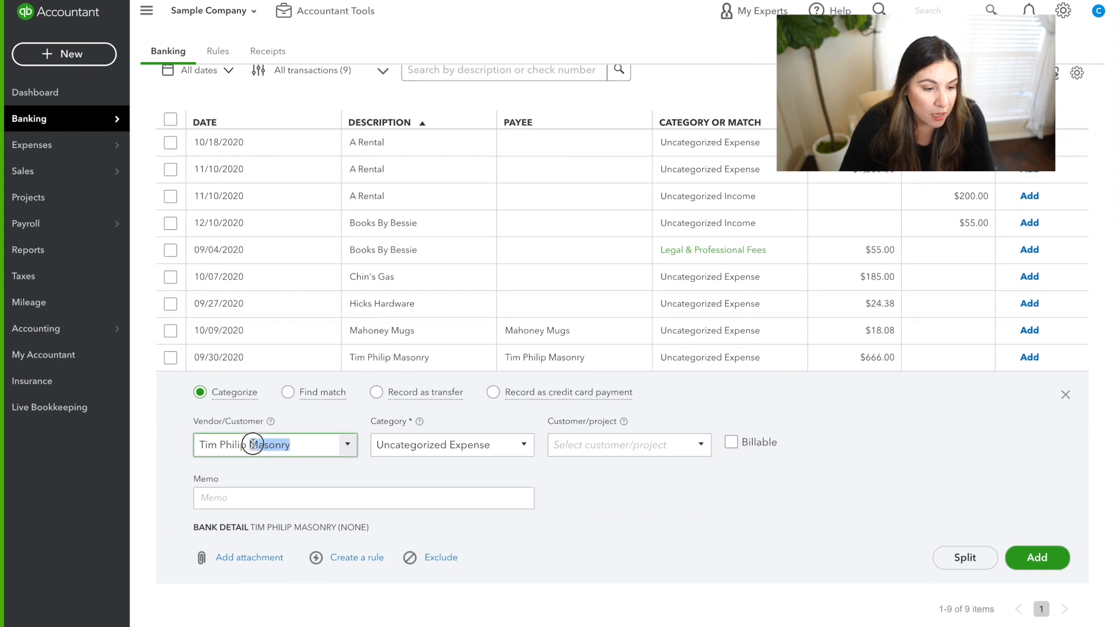
drag(293, 445, 182, 446)
key(ctrl+c)
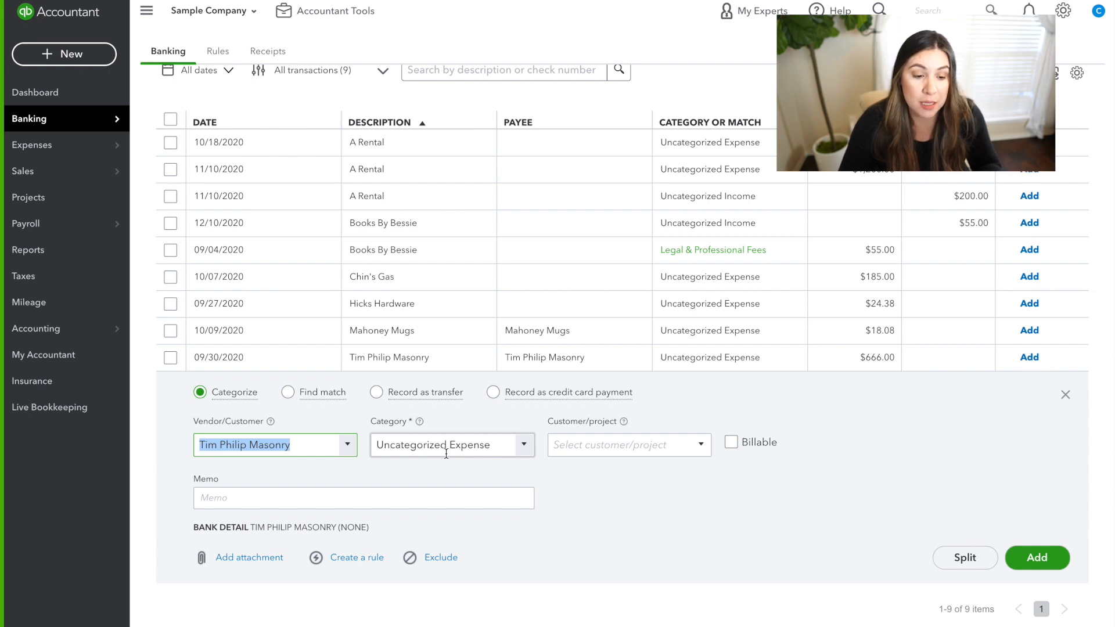
click(358, 558)
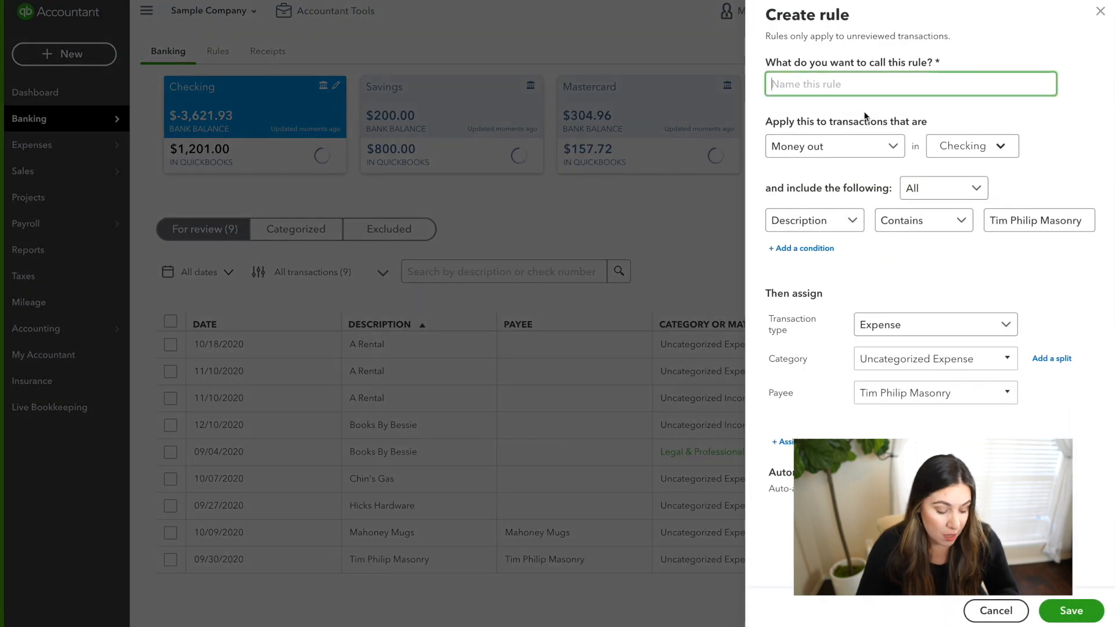
key(ctrl+v)
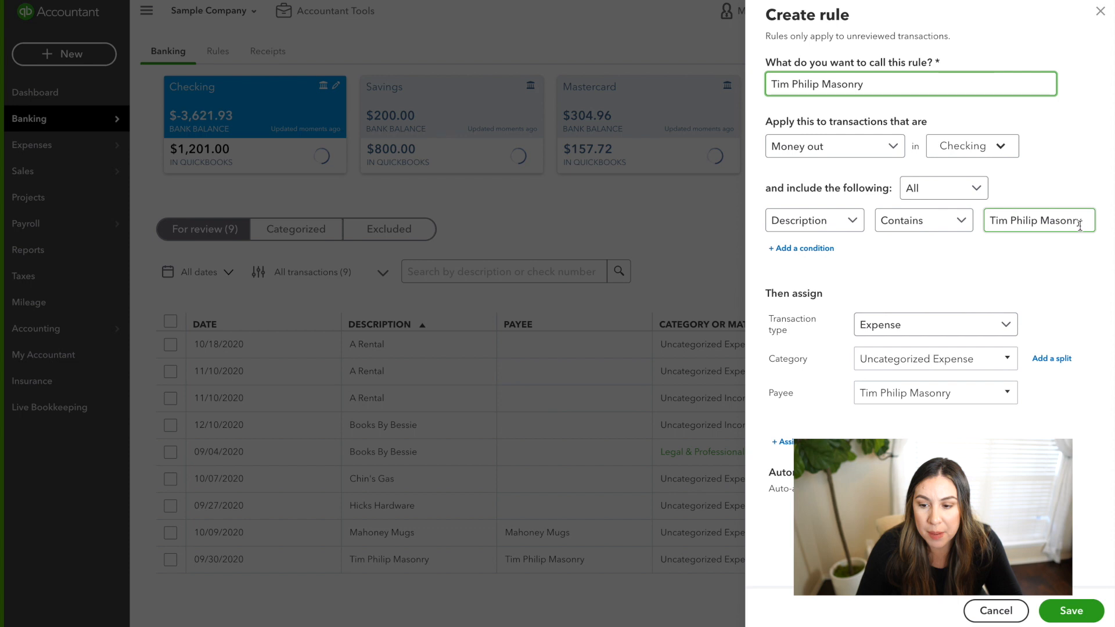
- Add a second condition to the rule requiring the amount to equal 699, and save the rule
click(826, 252)
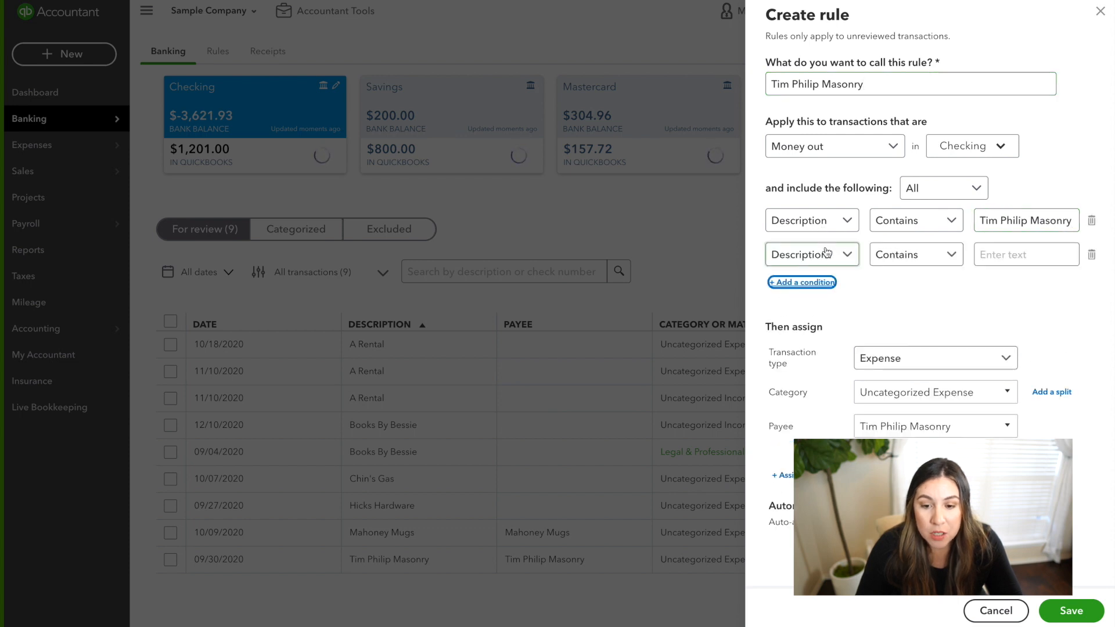
click(833, 260)
click(811, 332)
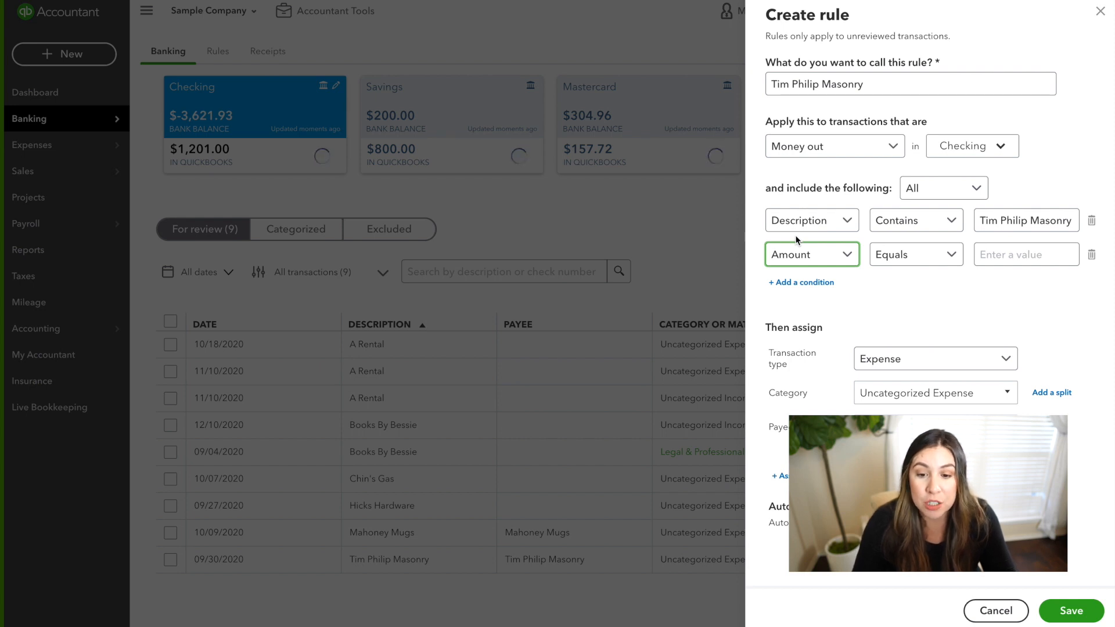
click(1019, 261)
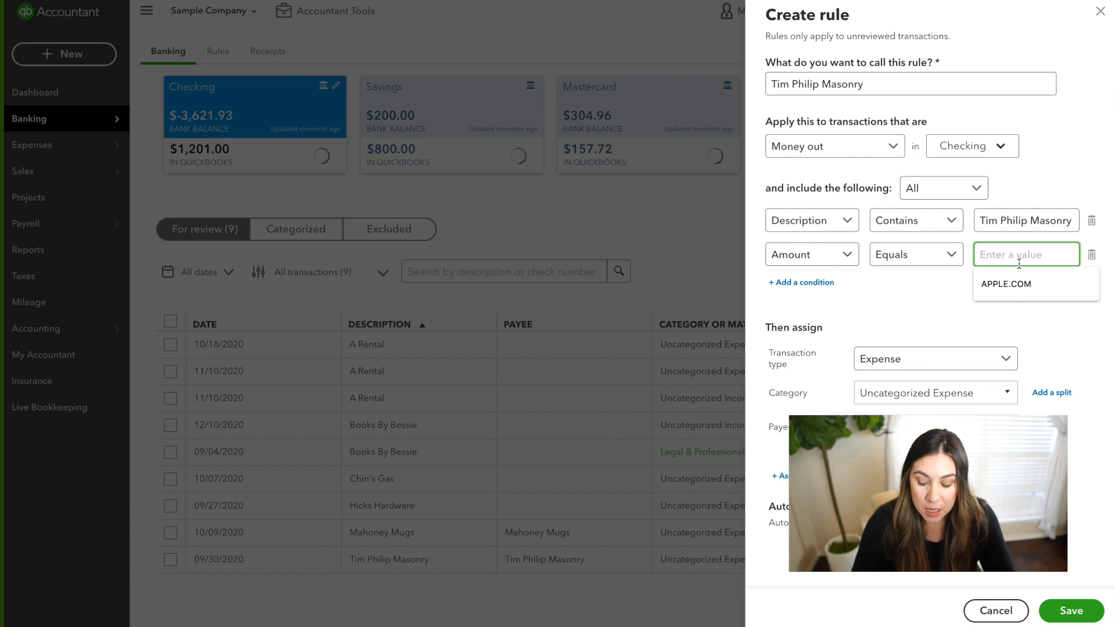
text(699)
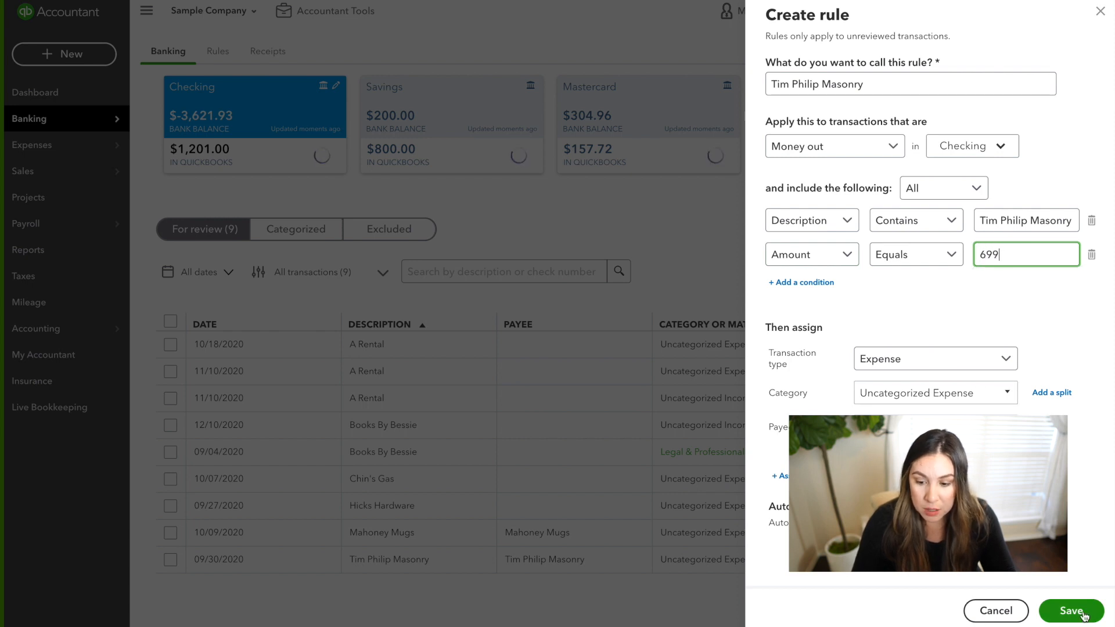
click(1071, 610)
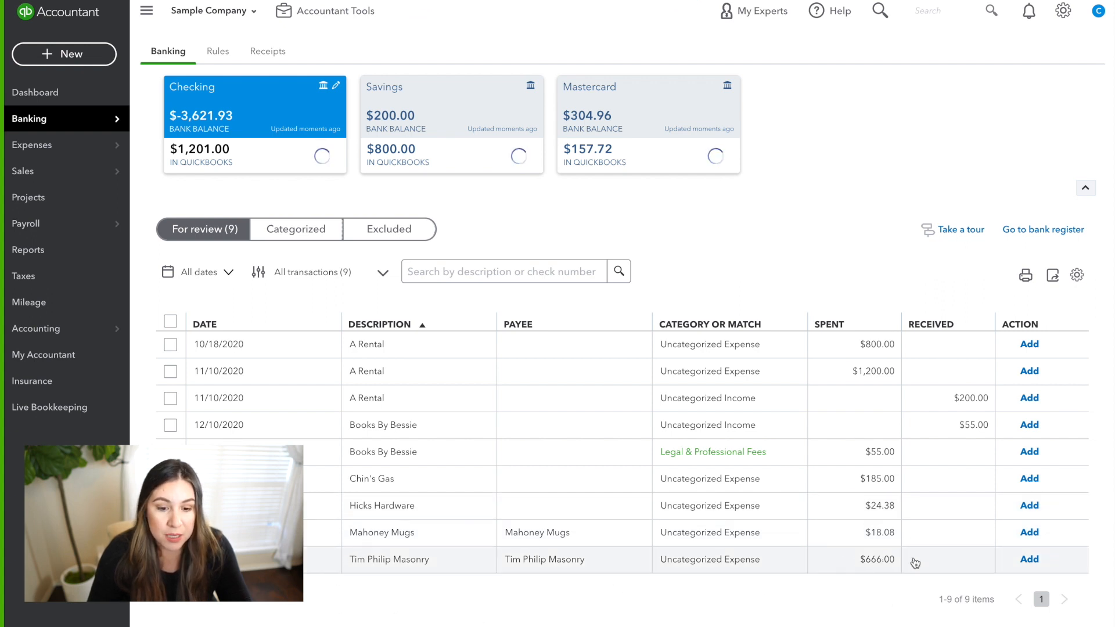
- Edit the saved Tim Philip Masonry rule so the amount equals 666.00, and save it with Auto-add on
click(218, 52)
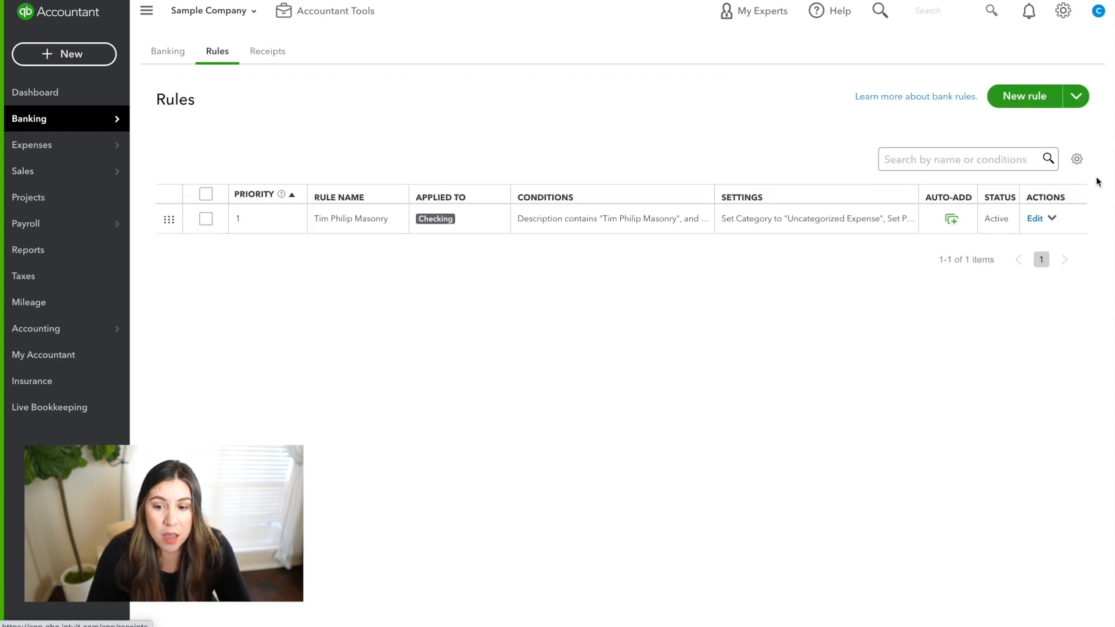
click(1035, 218)
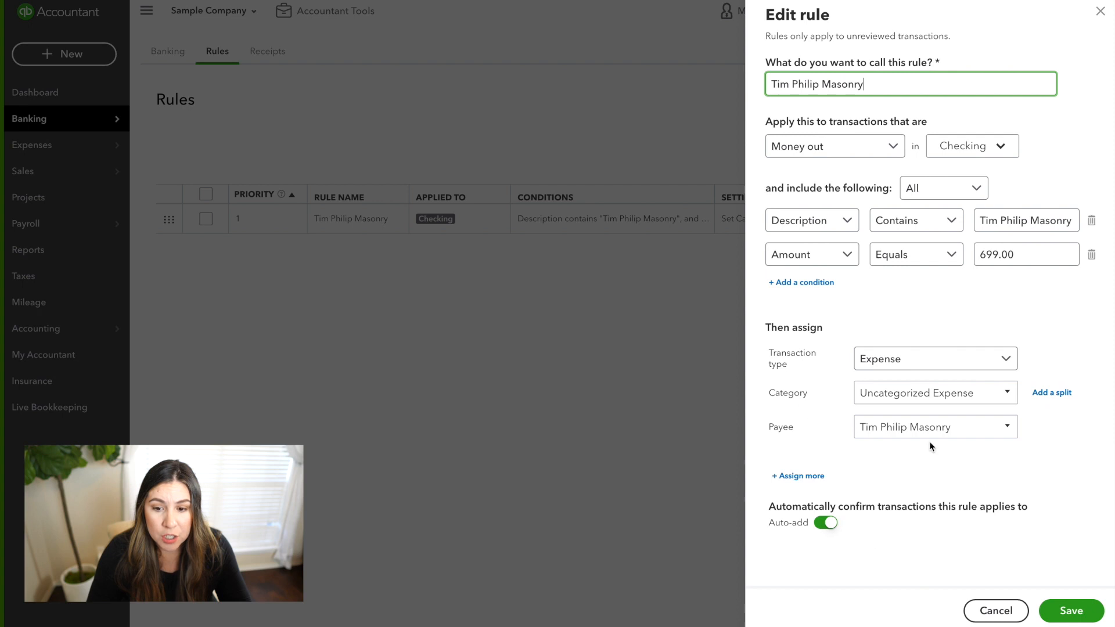
drag(984, 253, 998, 254)
text(666)
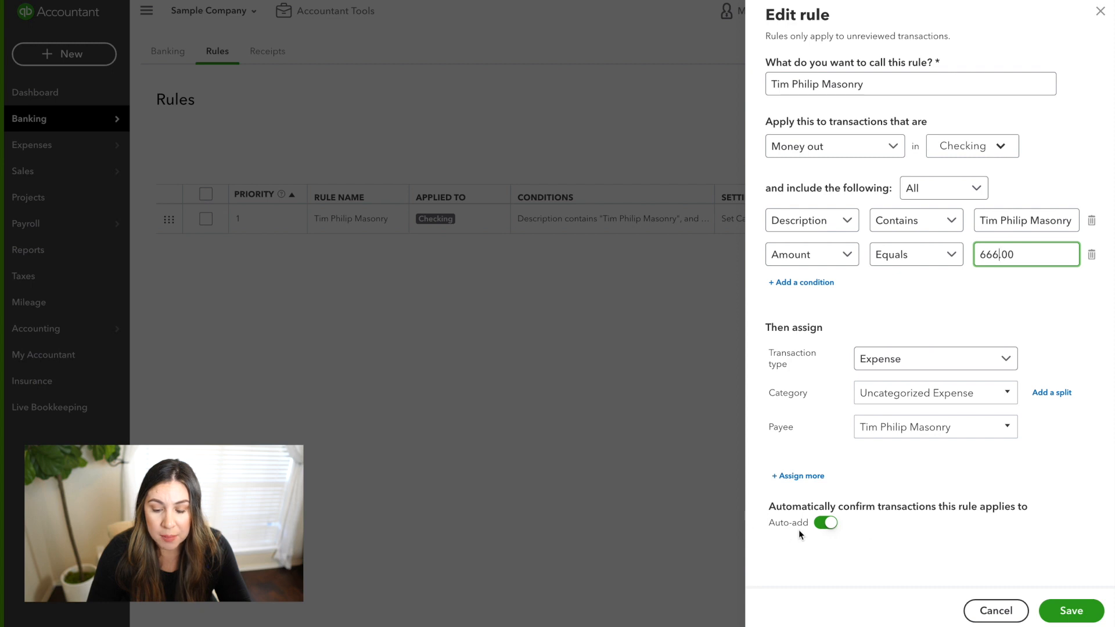
click(832, 524)
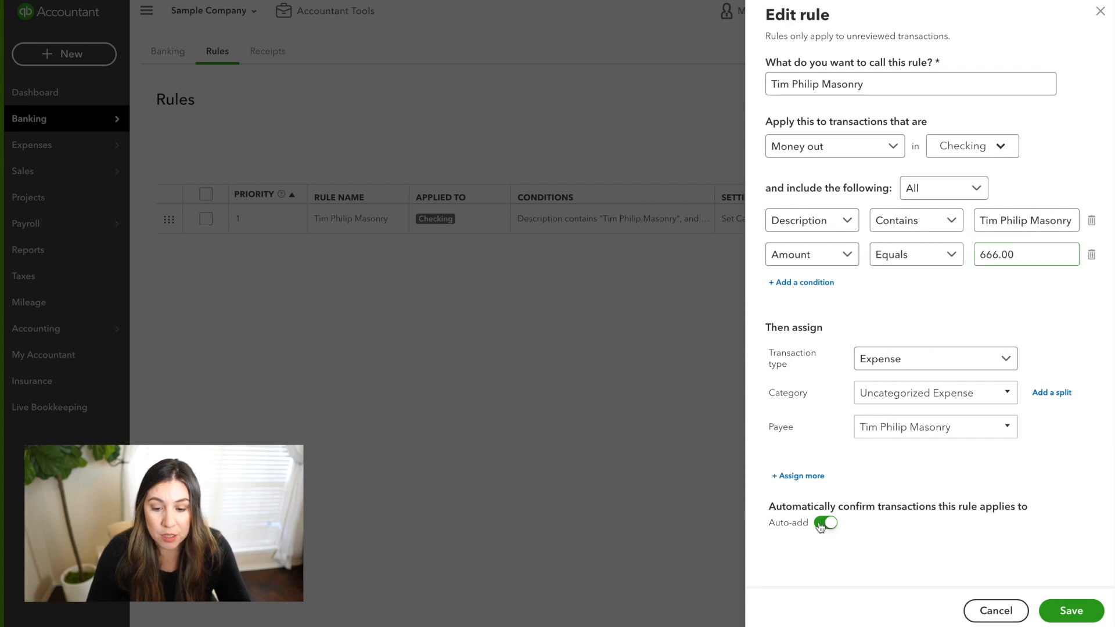
click(828, 523)
click(1078, 610)
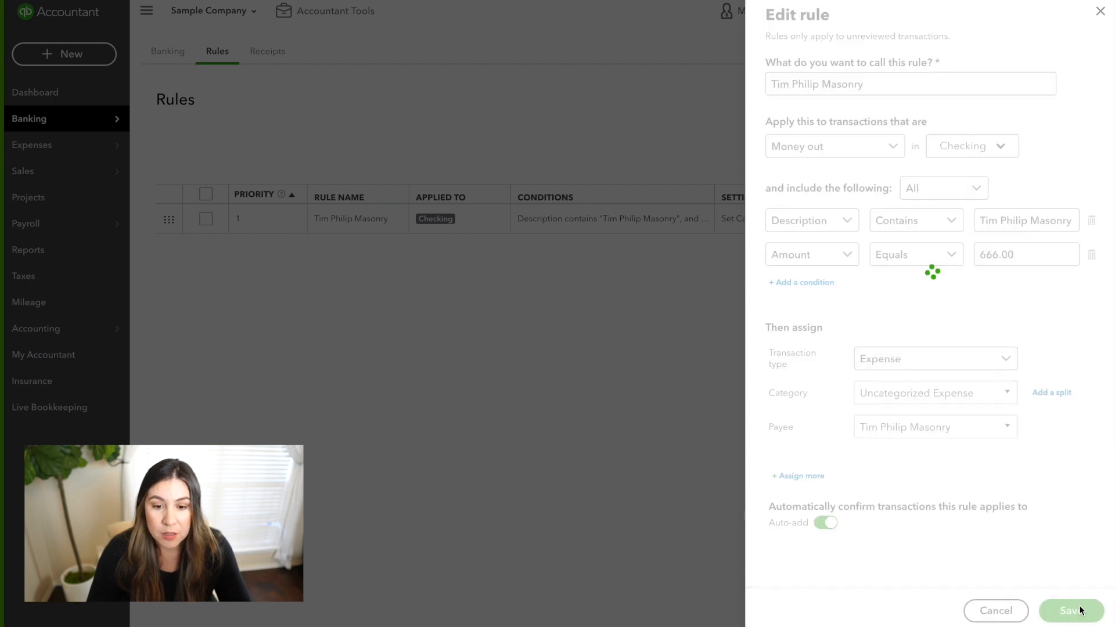
- Look through the categorized Checking transactions for the Tim Philip Masonry entry and its rule labels
click(165, 52)
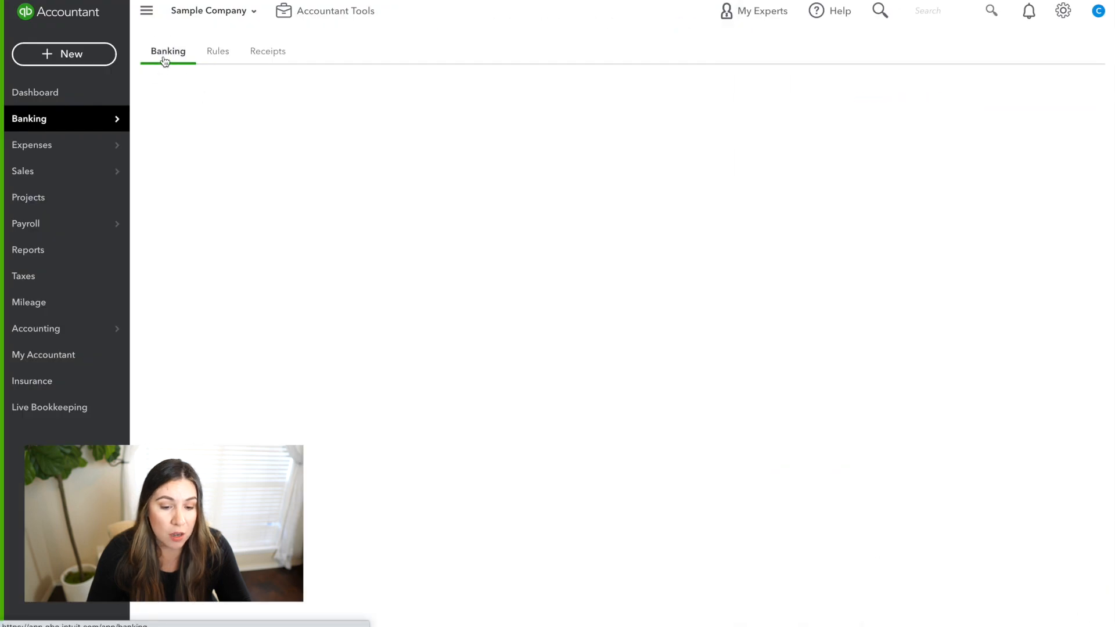
scroll(489, 394, down, 1)
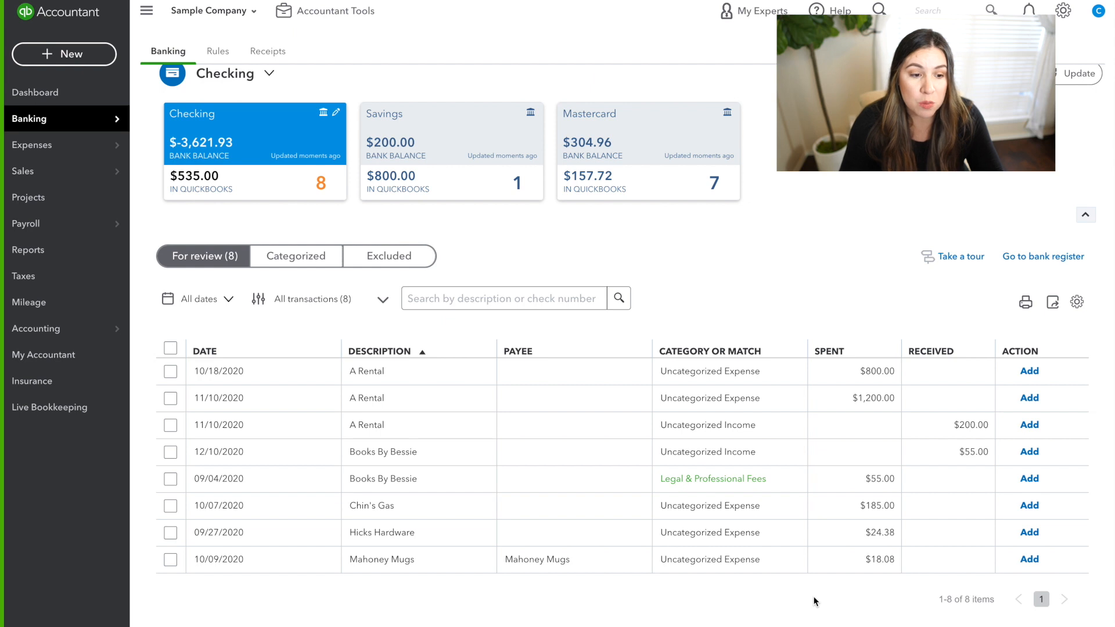
click(314, 263)
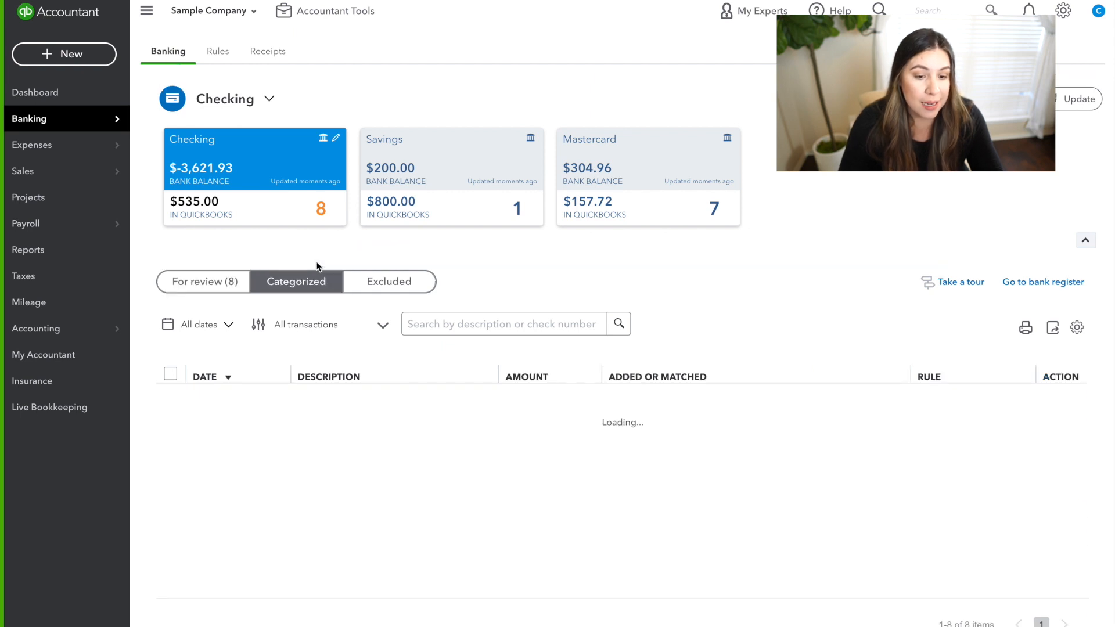
scroll(530, 393, down, 2)
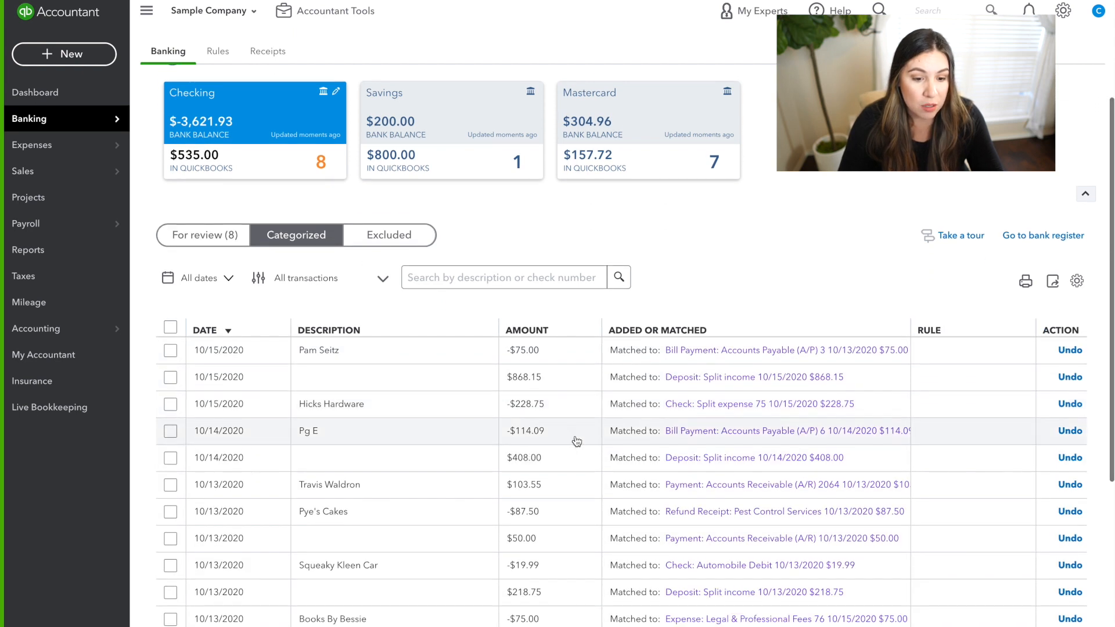
scroll(575, 443, down, 1)
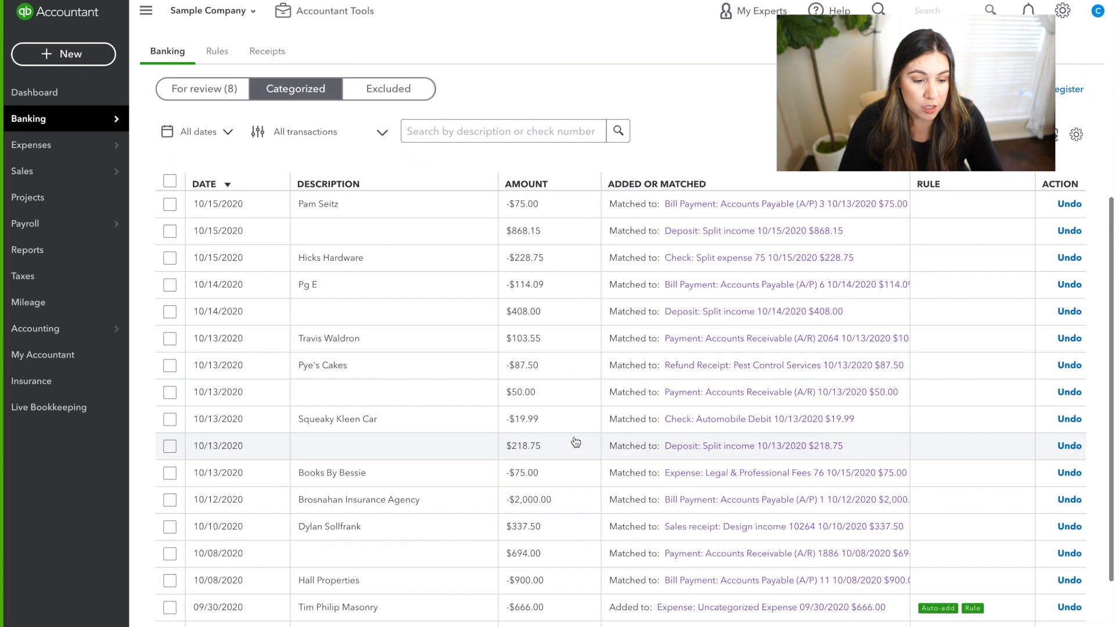
scroll(576, 442, down, 1)
scroll(576, 443, down, 2)
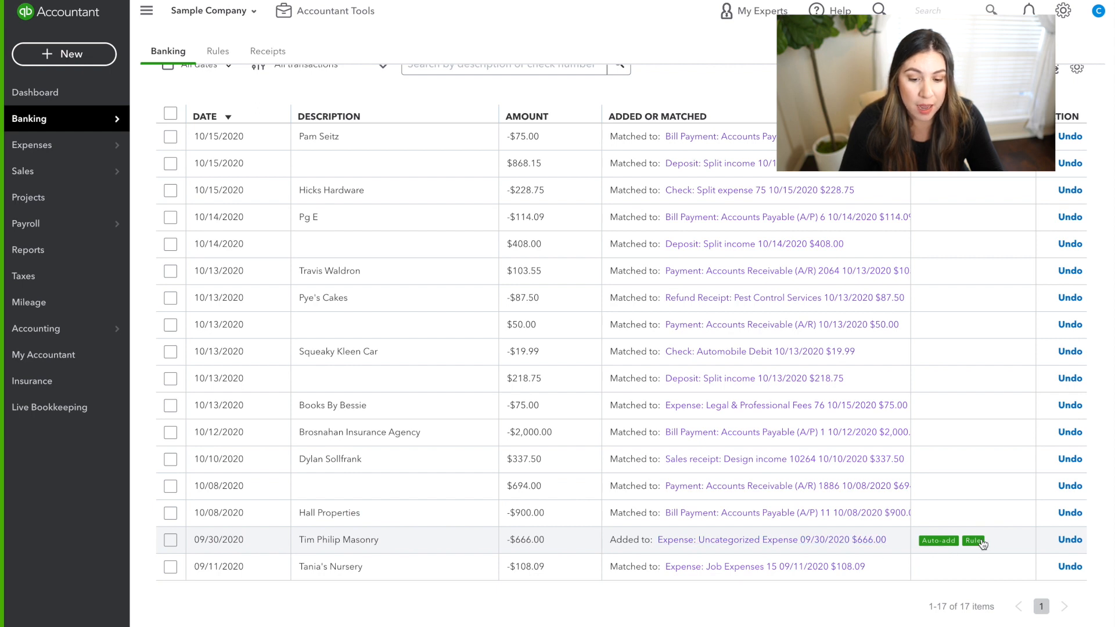
scroll(852, 422, up, 5)
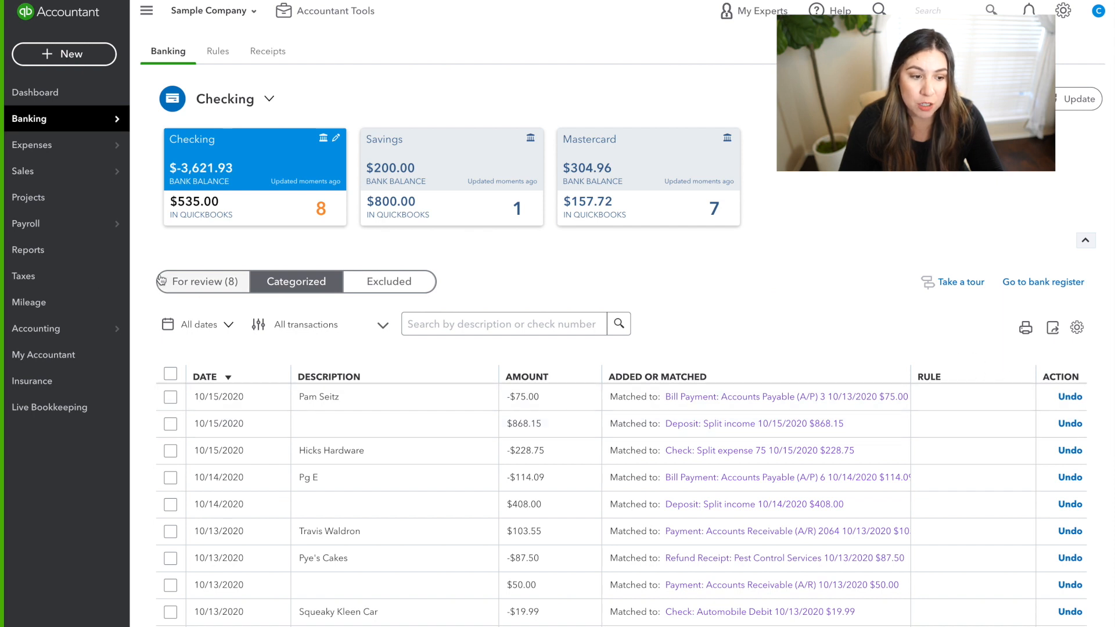
- Select the two A Rental expenses for review and start a bulk update with the transaction type set to Expense
click(177, 281)
scroll(506, 395, down, 1)
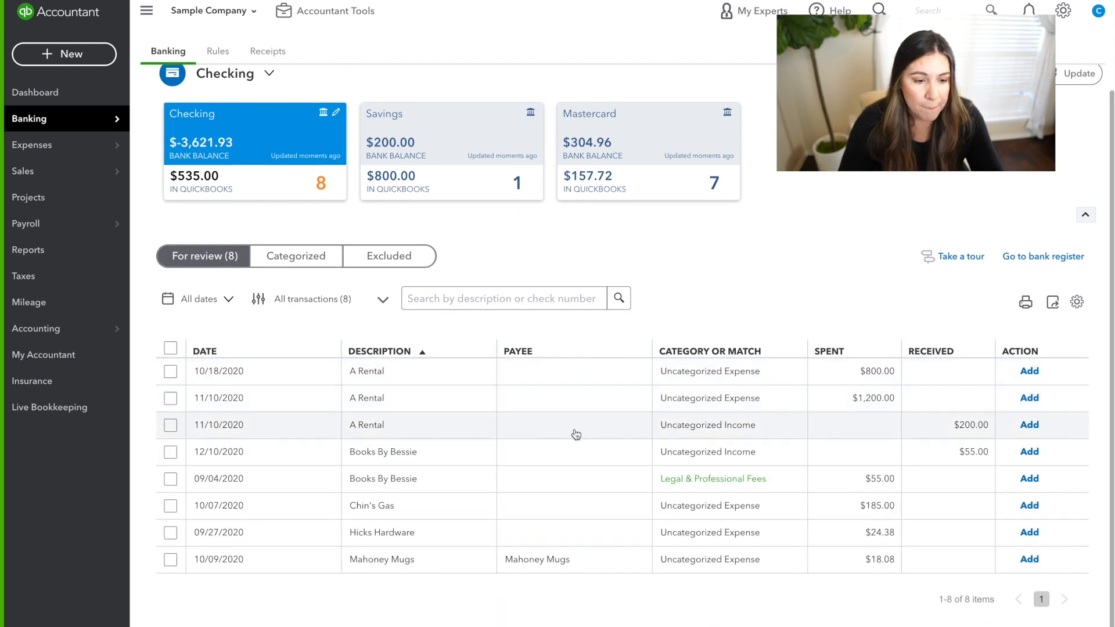
click(170, 371)
click(170, 398)
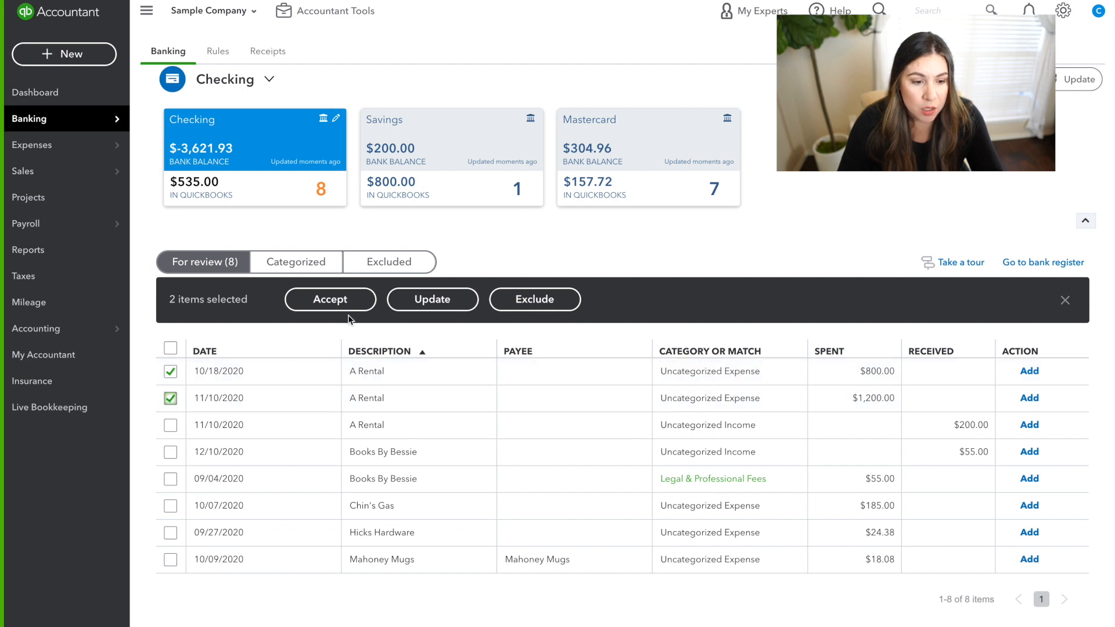
click(444, 299)
click(458, 262)
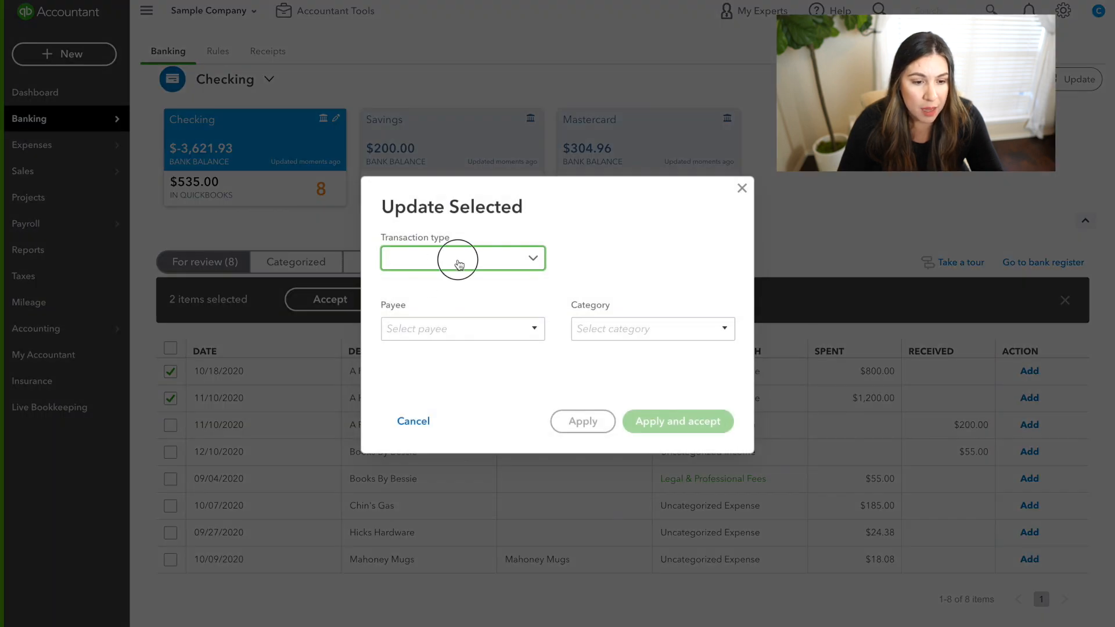
click(437, 290)
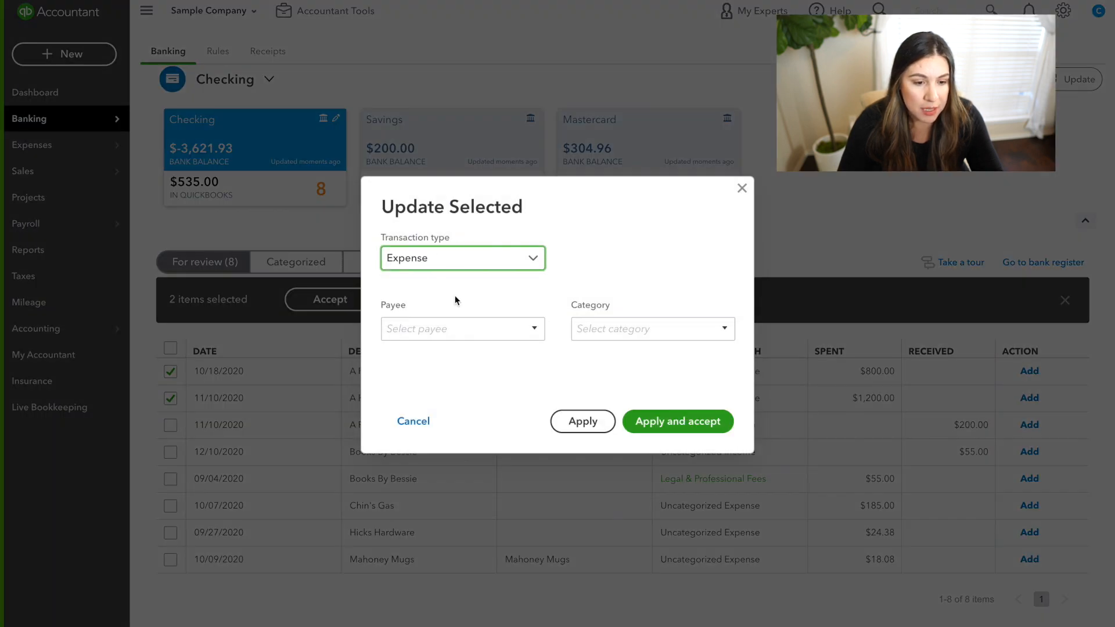
- Add A Rental as a new vendor and set it as the payee for the bulk update
click(457, 329)
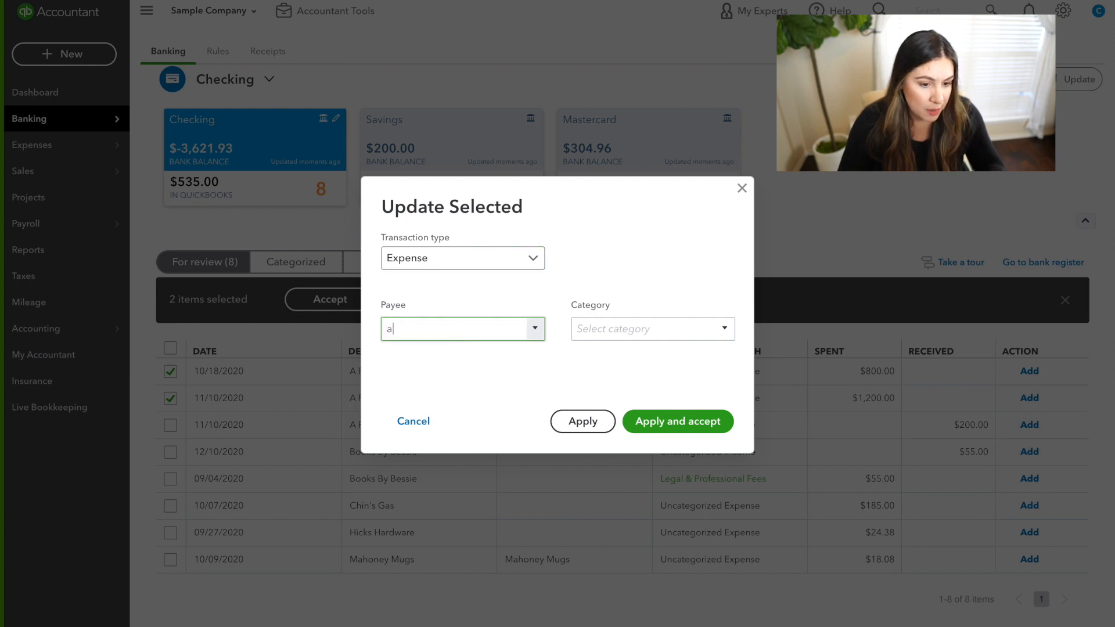
text(A)
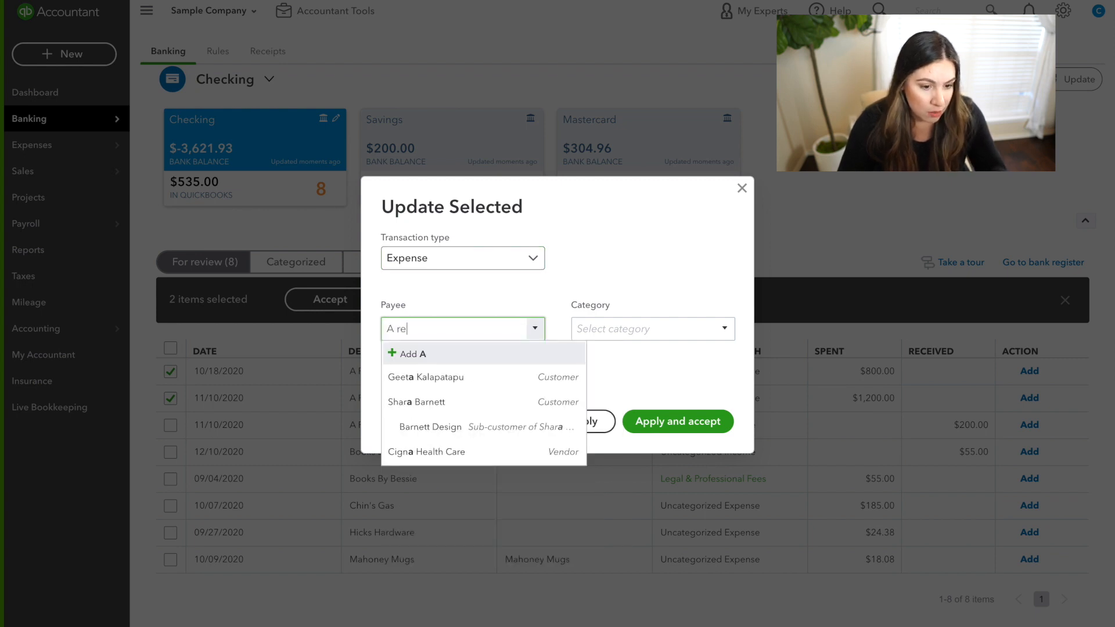
text( re)
key(BackSpace)
key(BackSpace)
text(Rent)
click(386, 353)
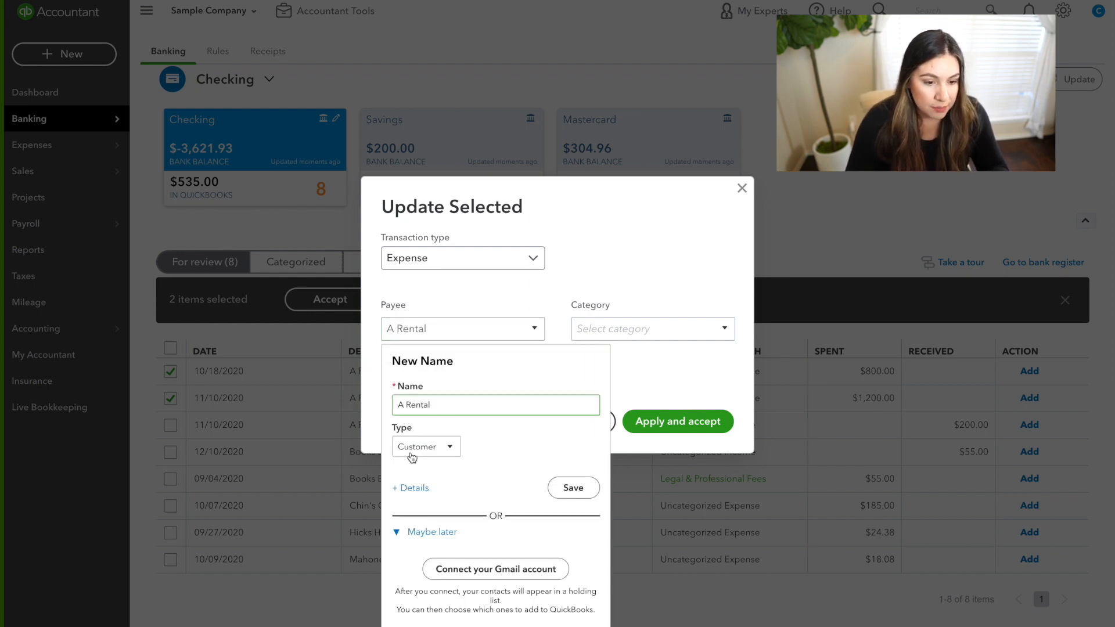
click(445, 452)
click(429, 485)
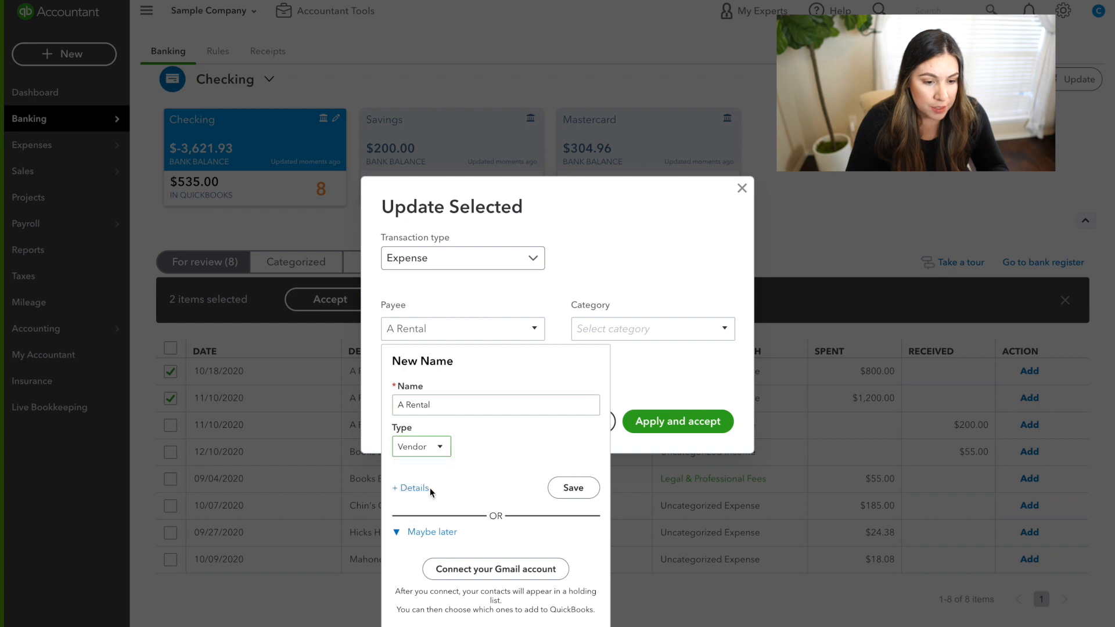
click(575, 486)
- Set the bulk update's category to Equipment Rental under Job Expenses, and apply and accept it for both transactions
click(700, 325)
text(ew)
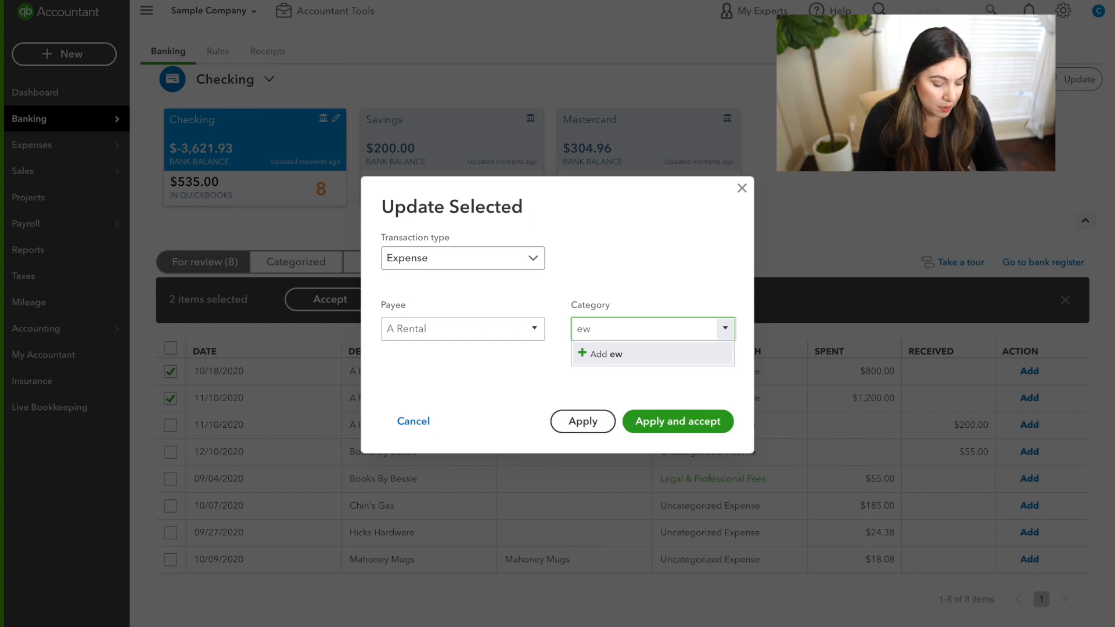
key(BackSpace)
text(quipment Rental)
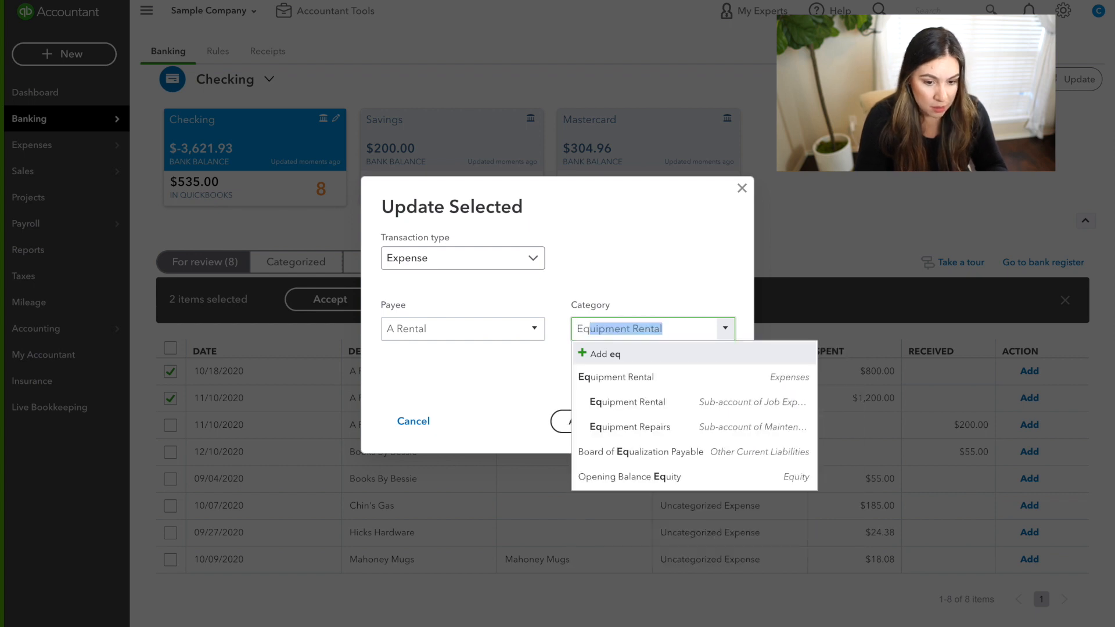
click(653, 406)
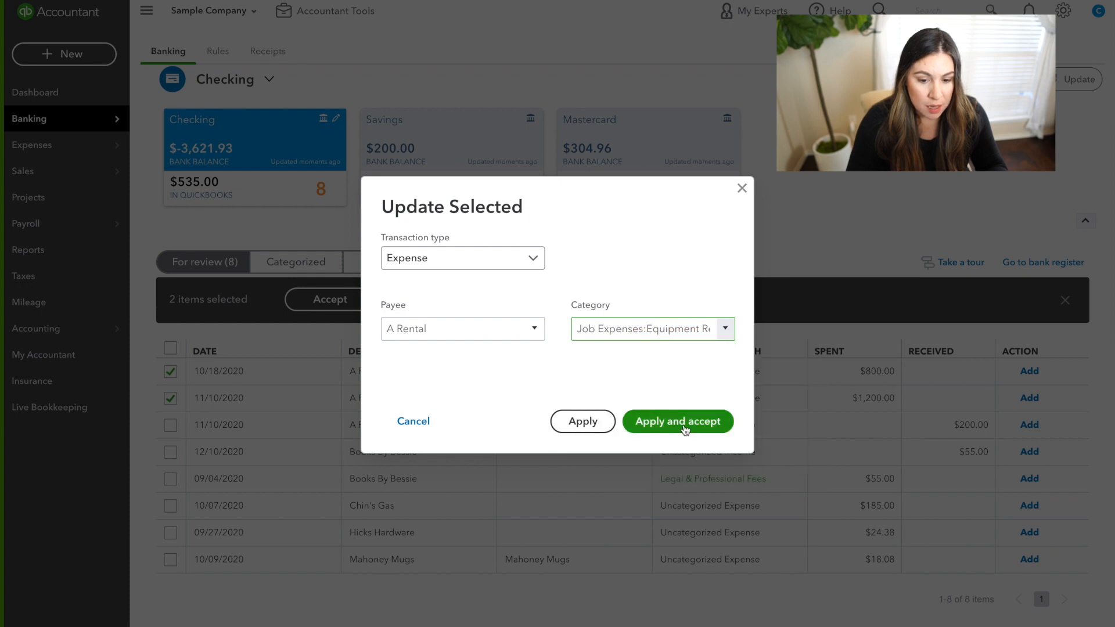
click(684, 427)
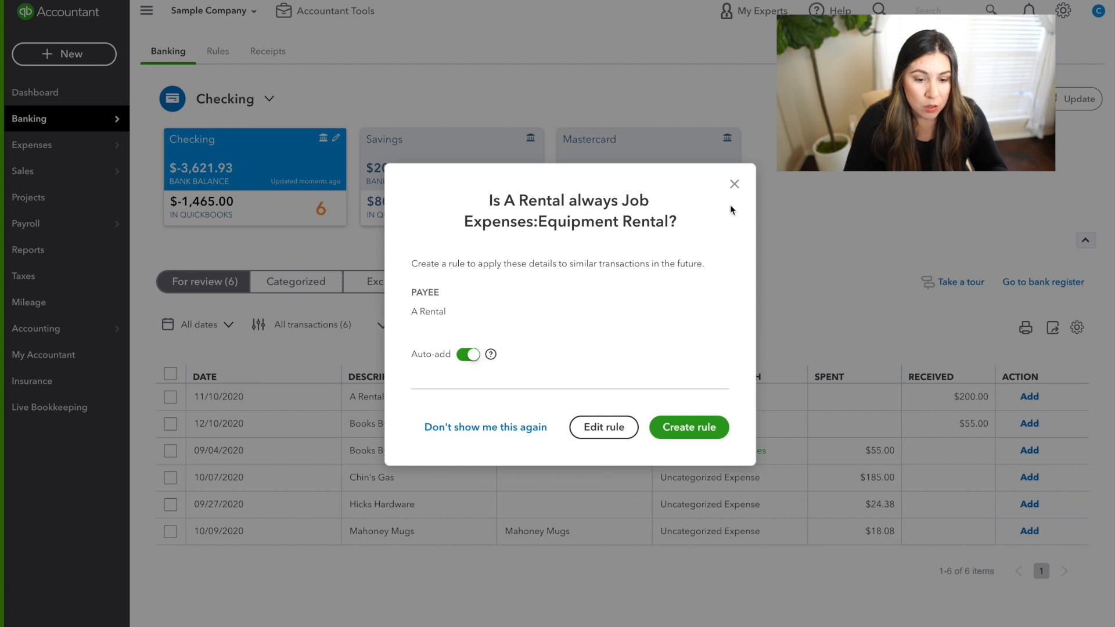
- Dismiss the rule suggestion and set A Rental as the vendor on the 11/10/2020 A Rental deposit refund
click(735, 184)
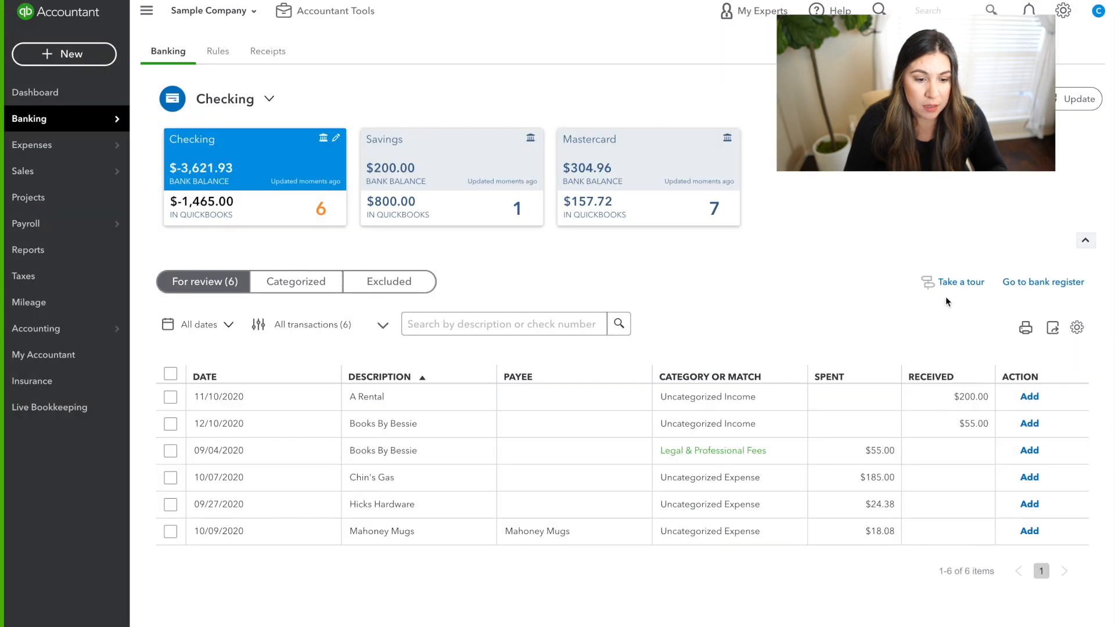
click(692, 409)
scroll(548, 472, down, 2)
click(268, 333)
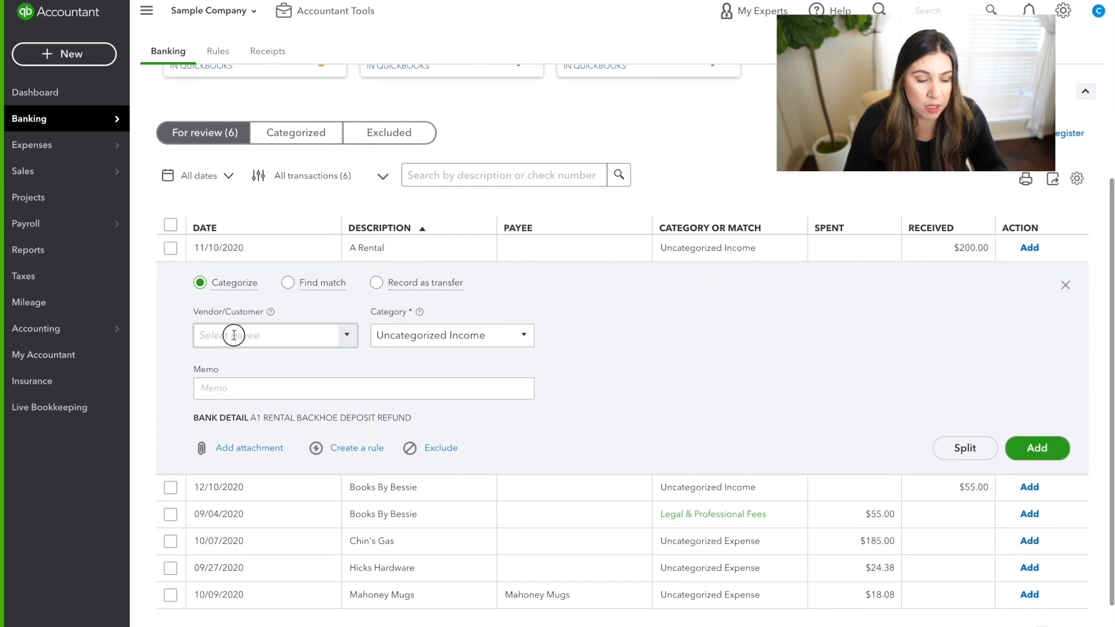
text(a)
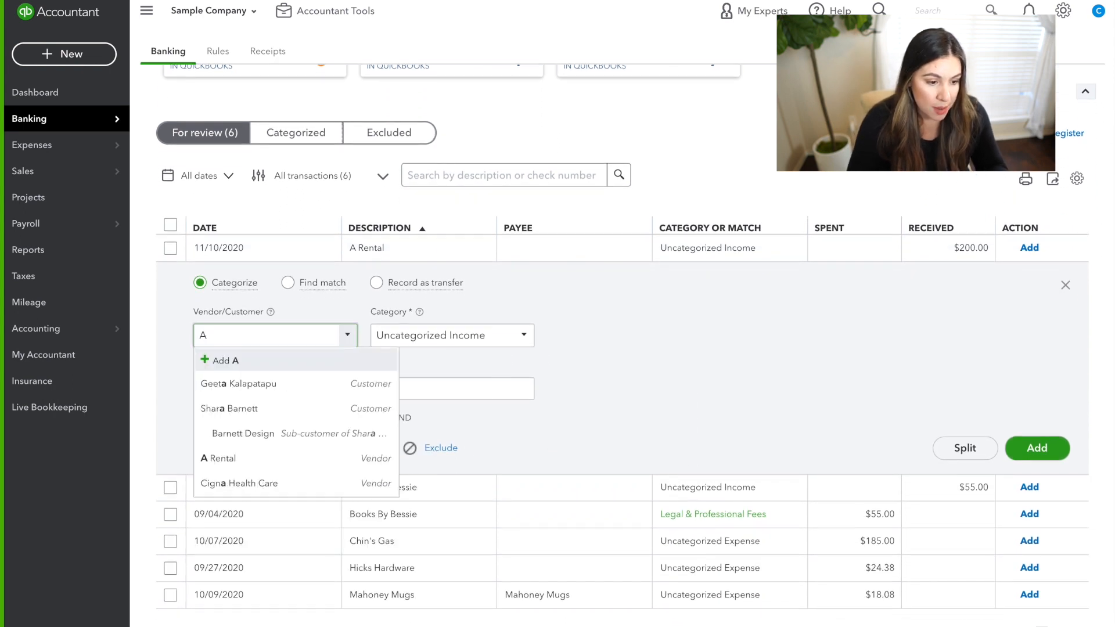
click(269, 459)
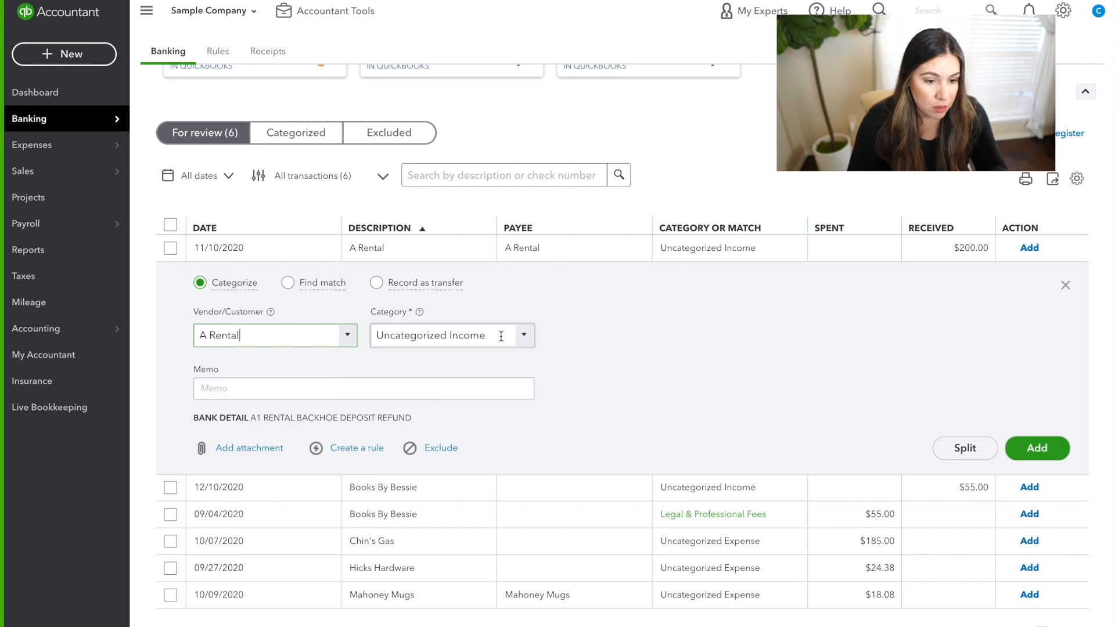
- Categorize the A Rental refund as Equipment Rental under Job Expenses and add it to the books
click(535, 343)
click(531, 342)
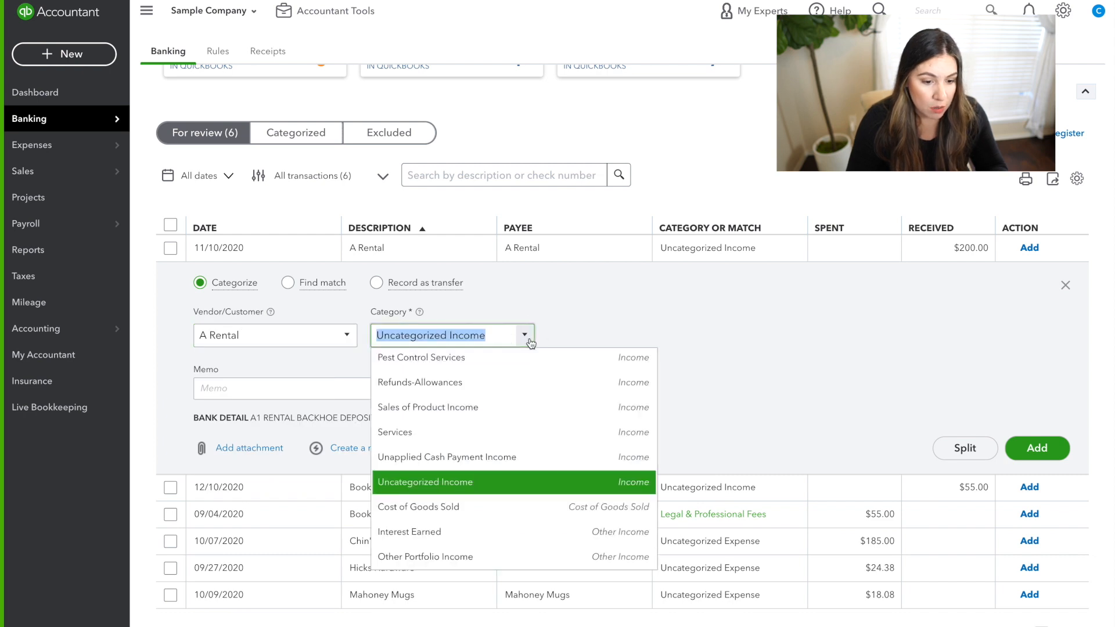
text(eq)
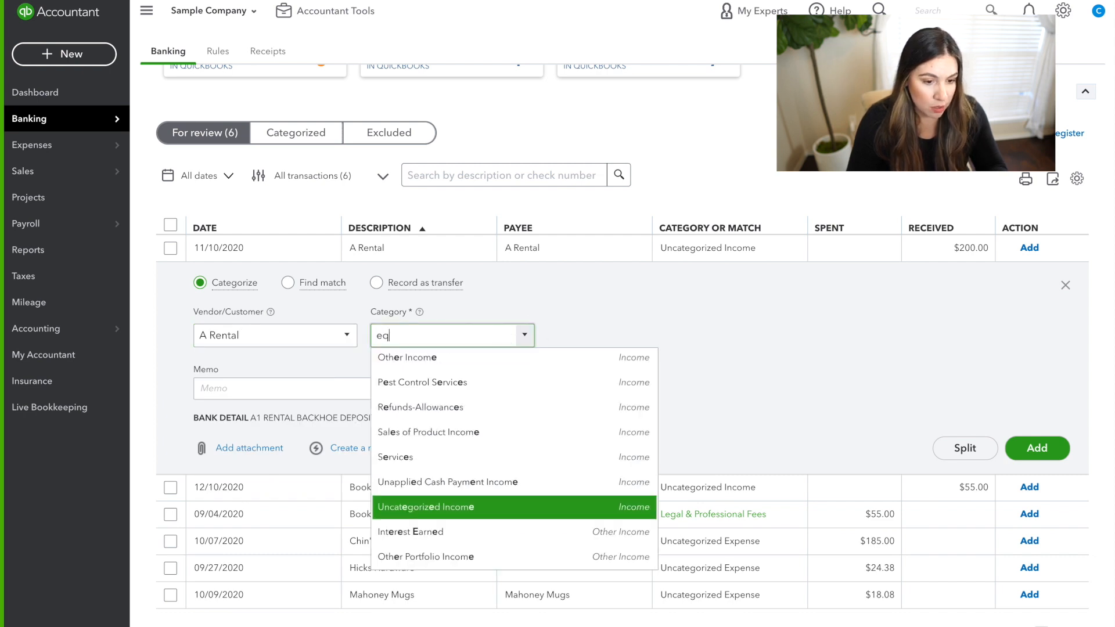
click(477, 409)
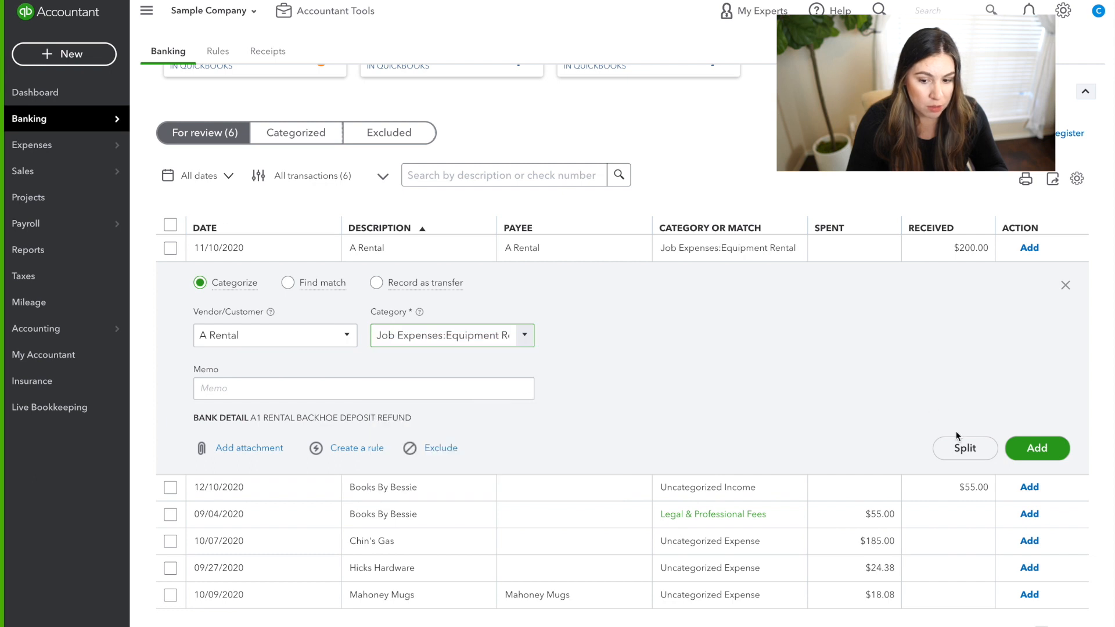
click(1037, 447)
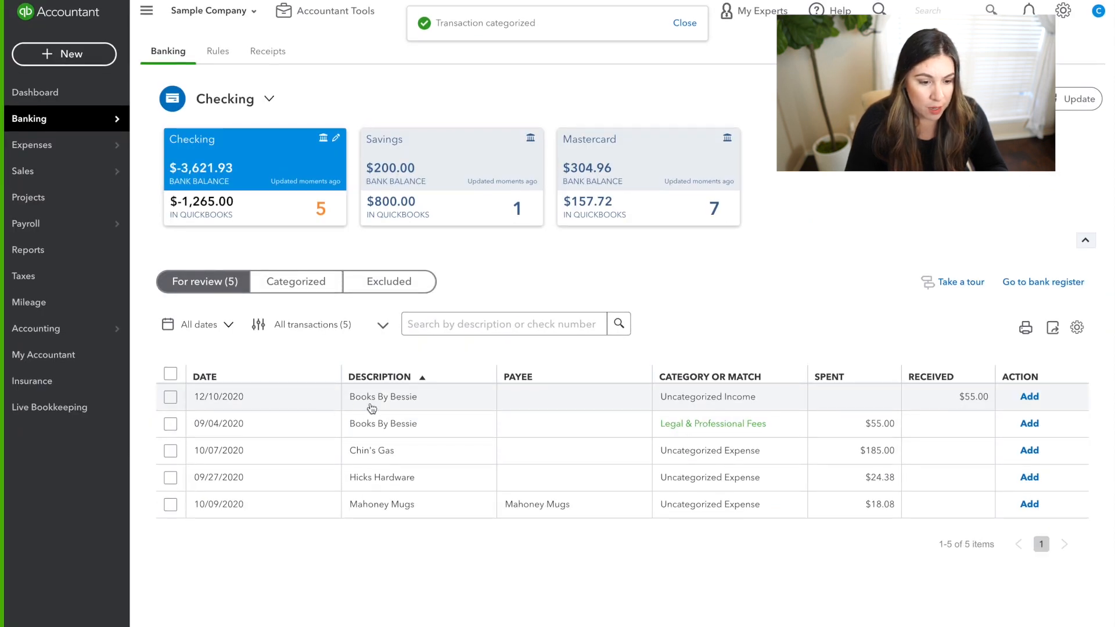
- Start a bulk update of the two Books By Bessie transactions and set the payee to Books by Bessie
click(171, 399)
click(170, 418)
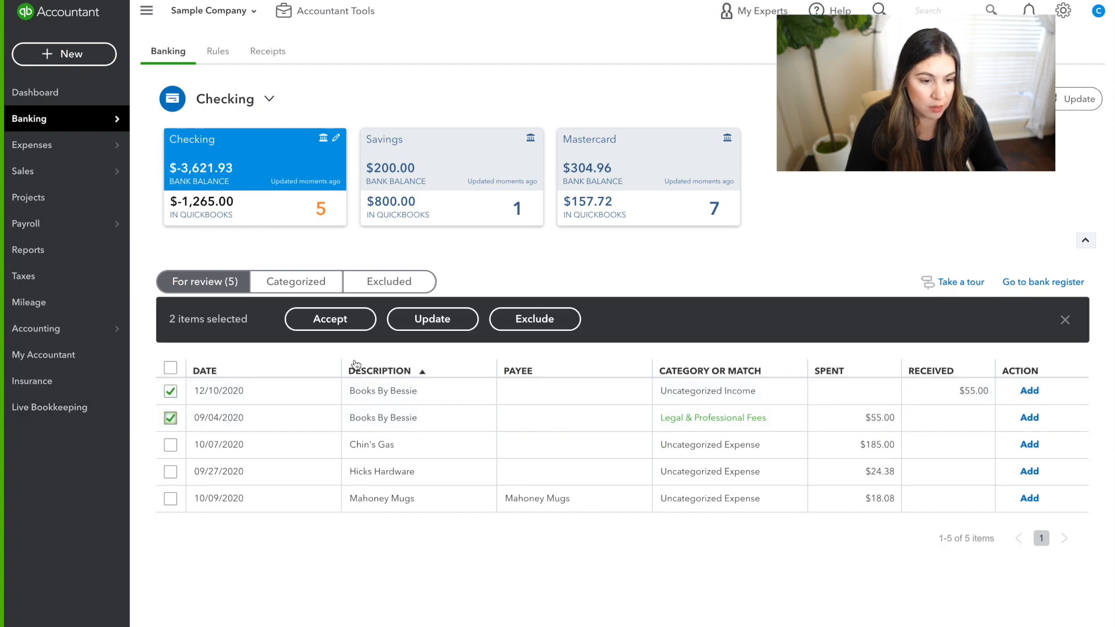
click(428, 325)
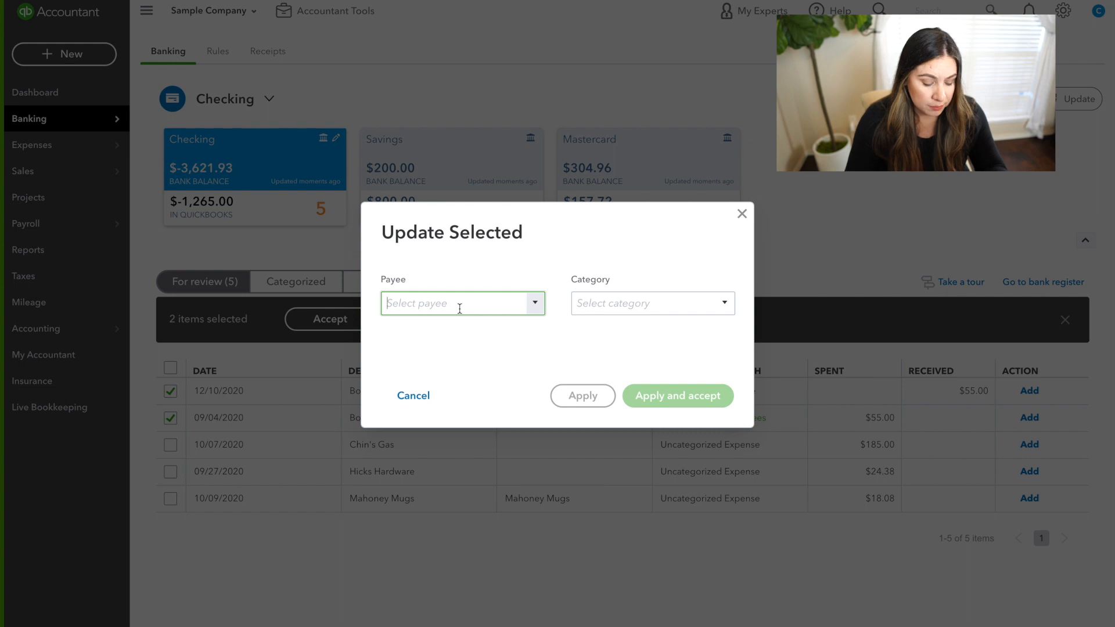
text(Books by Bessie)
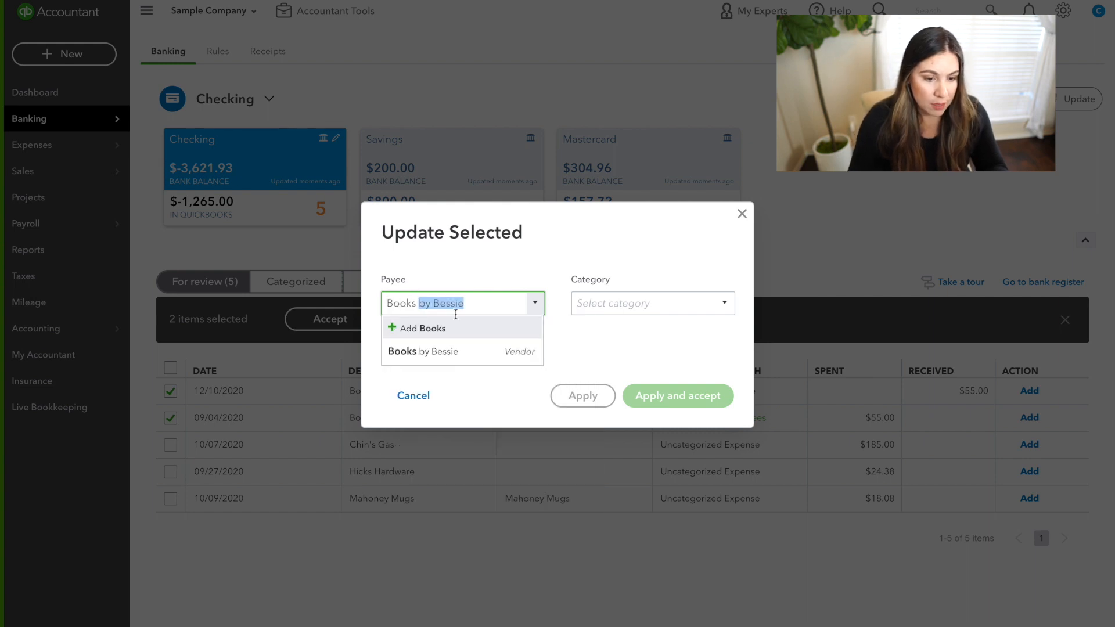
click(450, 352)
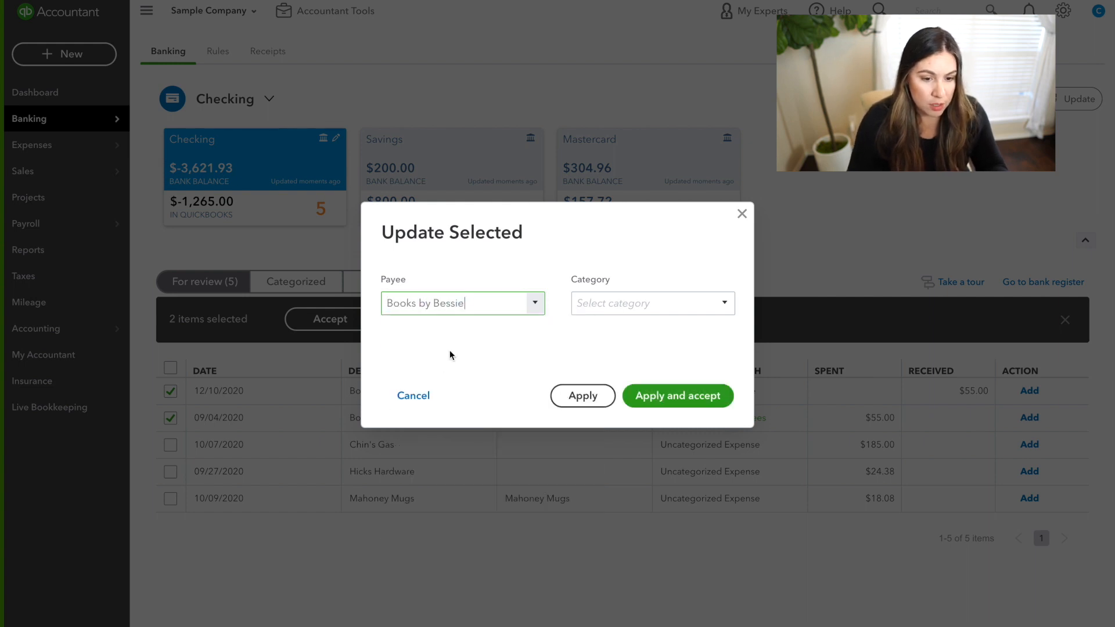
- Set the bulk update's category to Accounting under Legal & Professional Fees, and apply and accept it for both transactions
click(620, 303)
text(Ac)
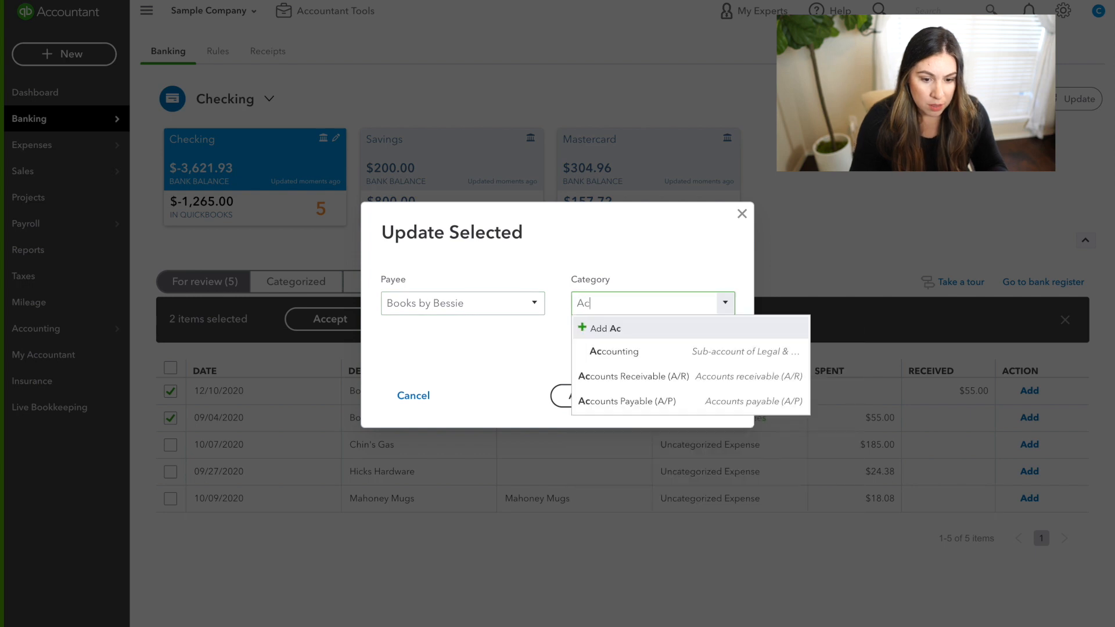
click(612, 351)
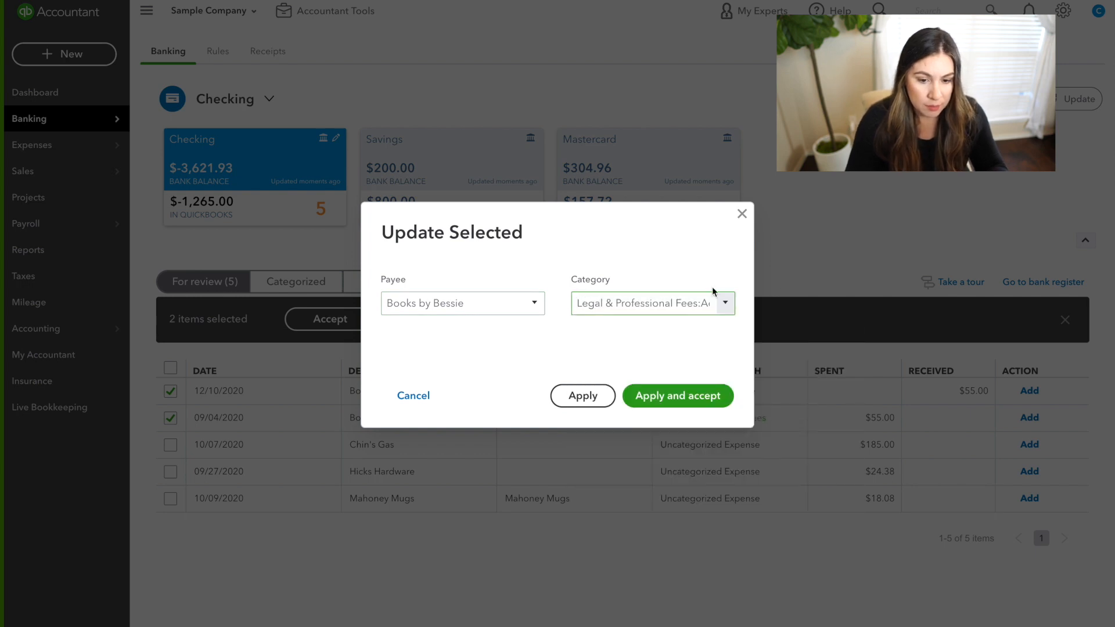
click(687, 404)
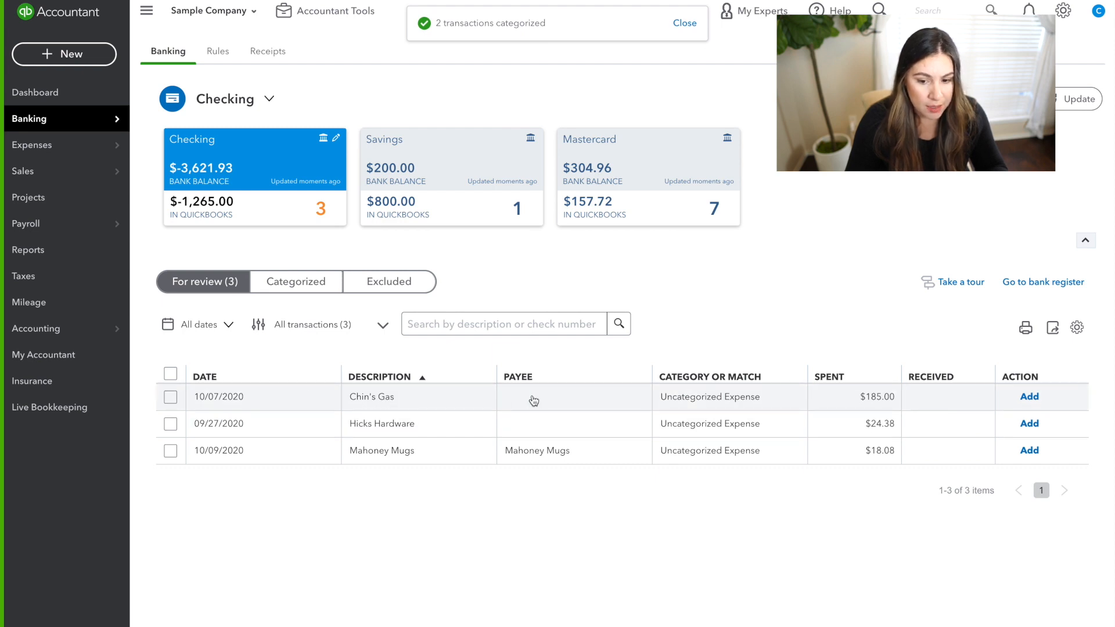
click(422, 398)
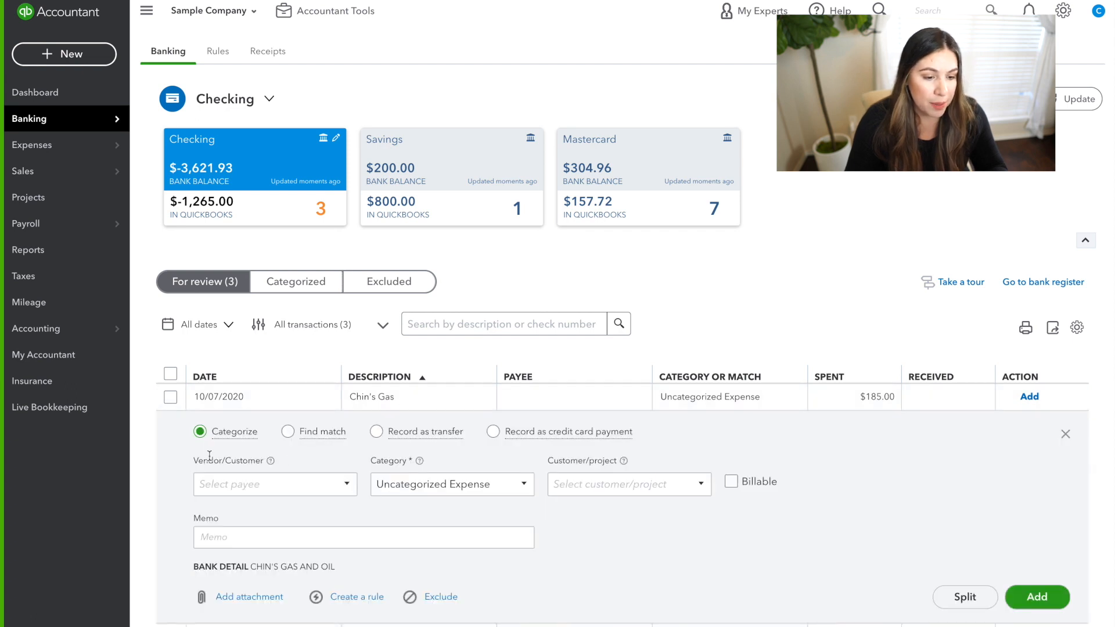
scroll(389, 417, down, 2)
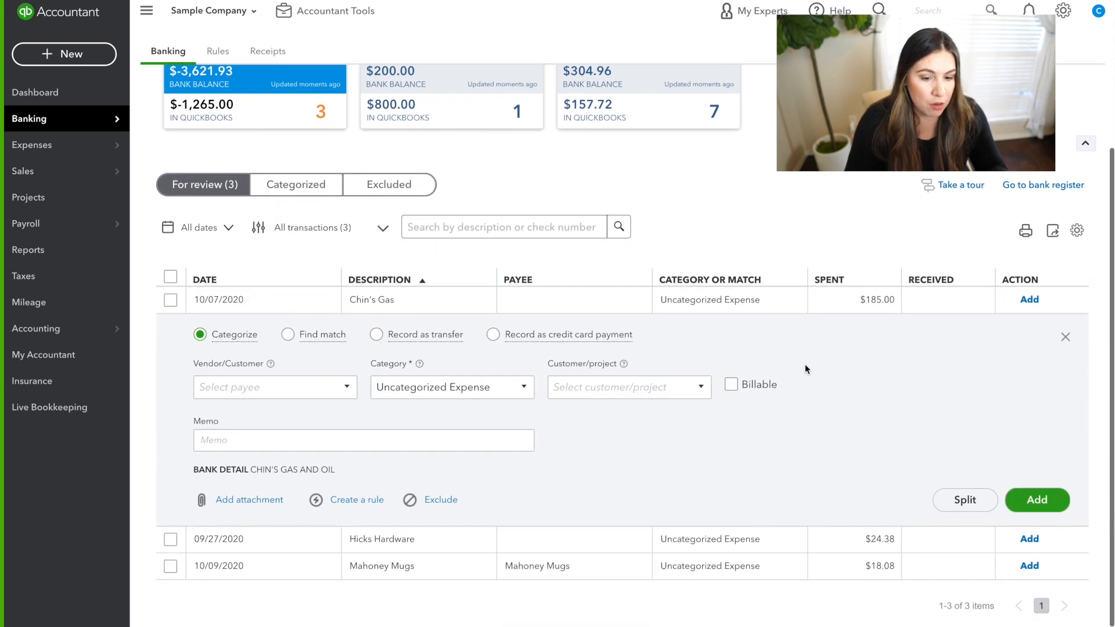
click(1063, 337)
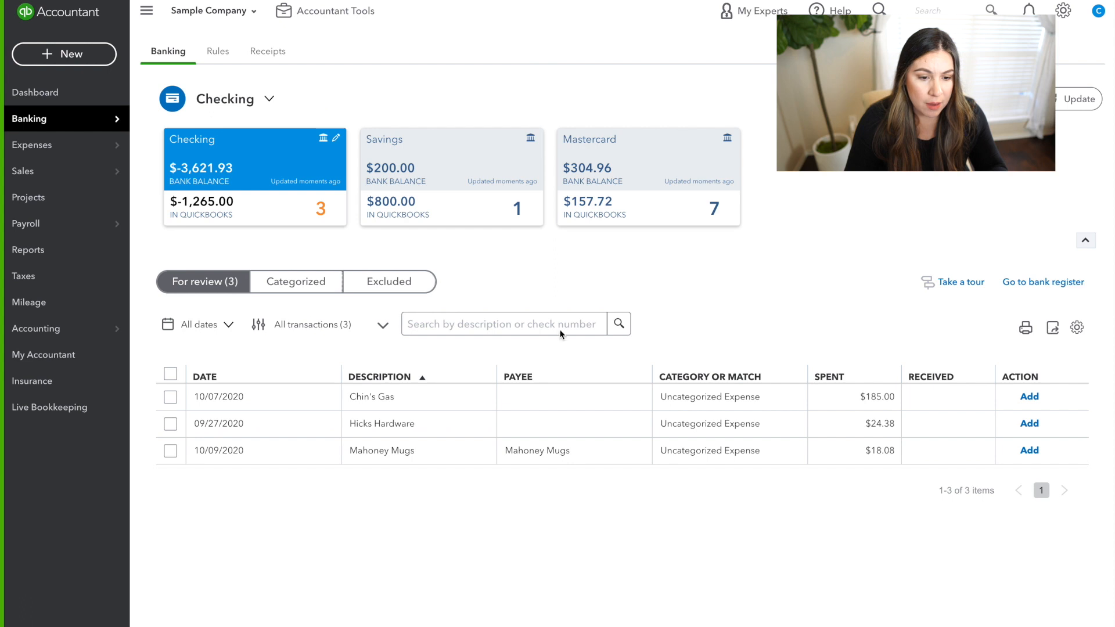
- Find the match for the Chin's Gas transaction and save it against the suggested 10/07/2020 check
click(418, 408)
scroll(424, 360, down, 2)
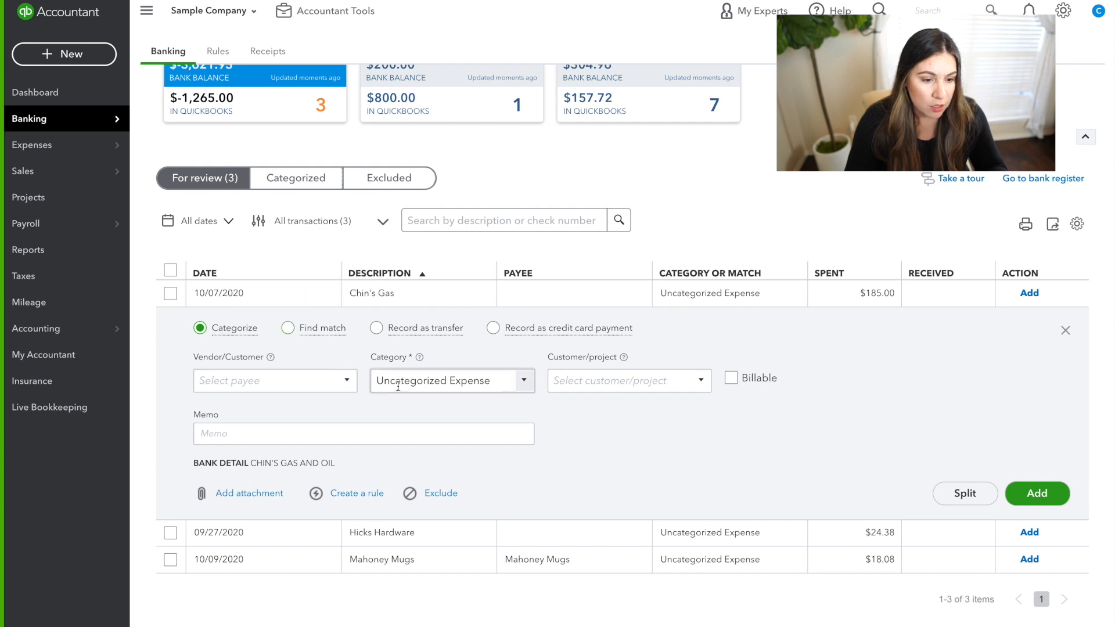
click(287, 329)
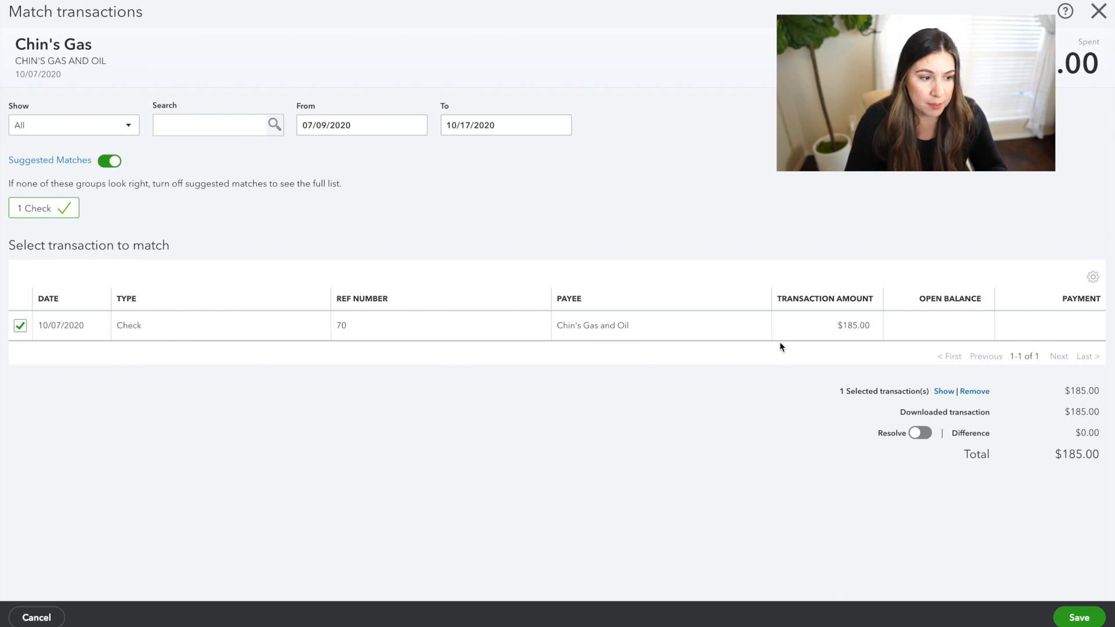
click(1078, 617)
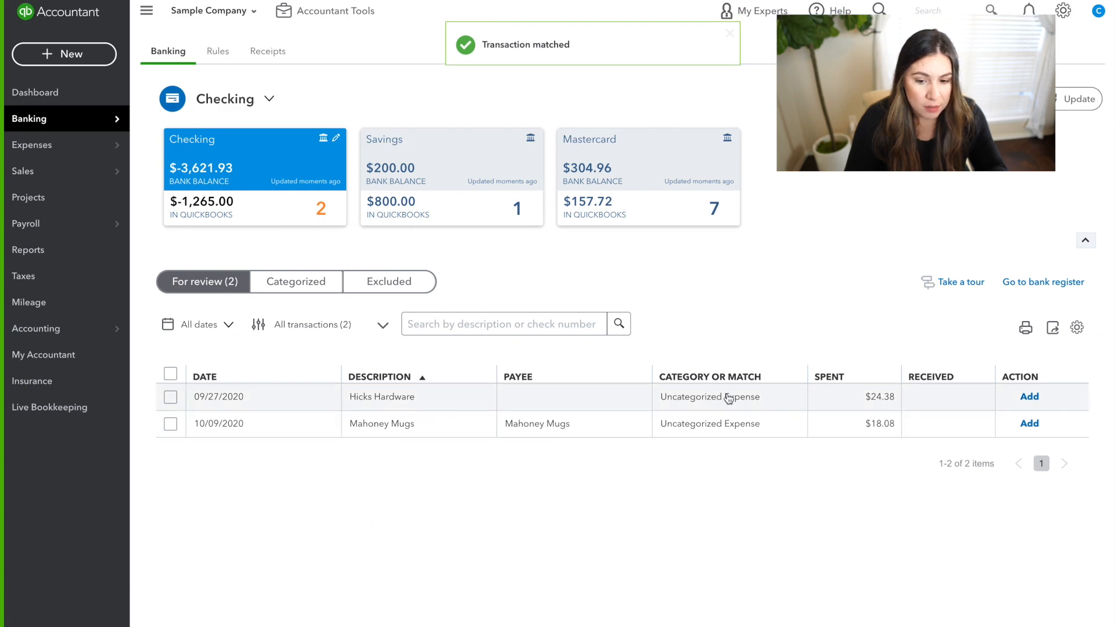
- Find a match for the Hicks Hardware transaction and select the 09/27/2020 Hicks Hardware expense
click(415, 401)
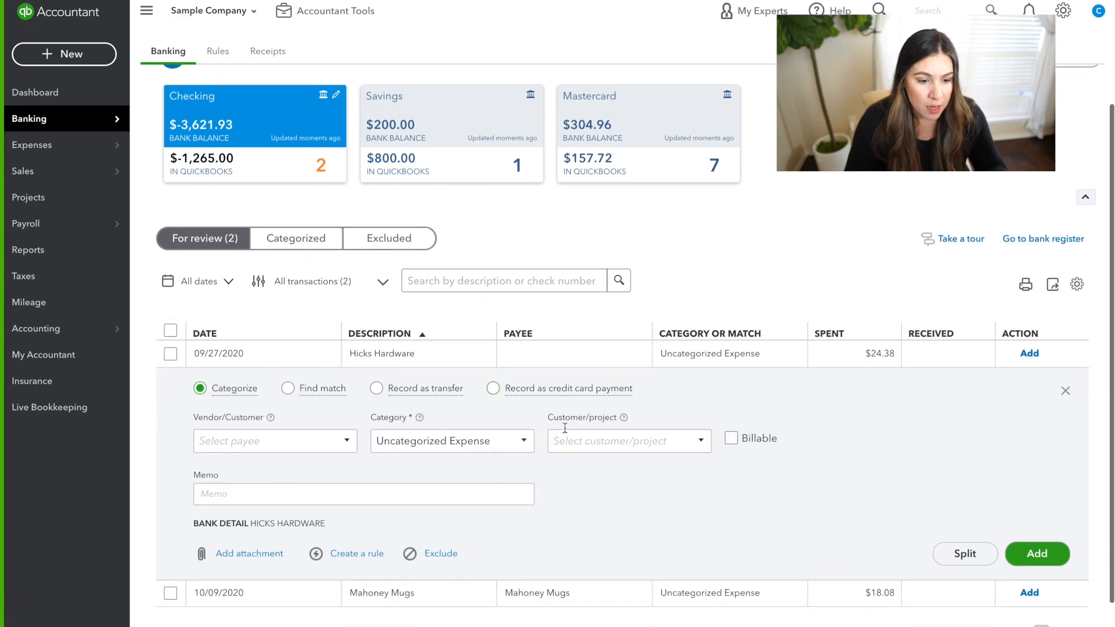
click(292, 356)
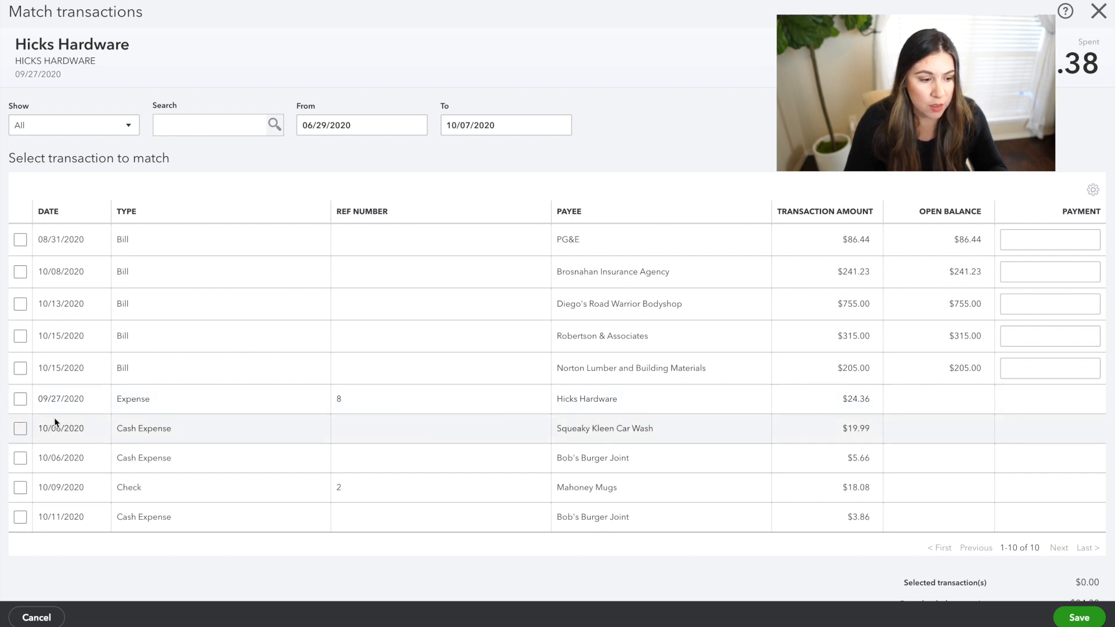
click(20, 400)
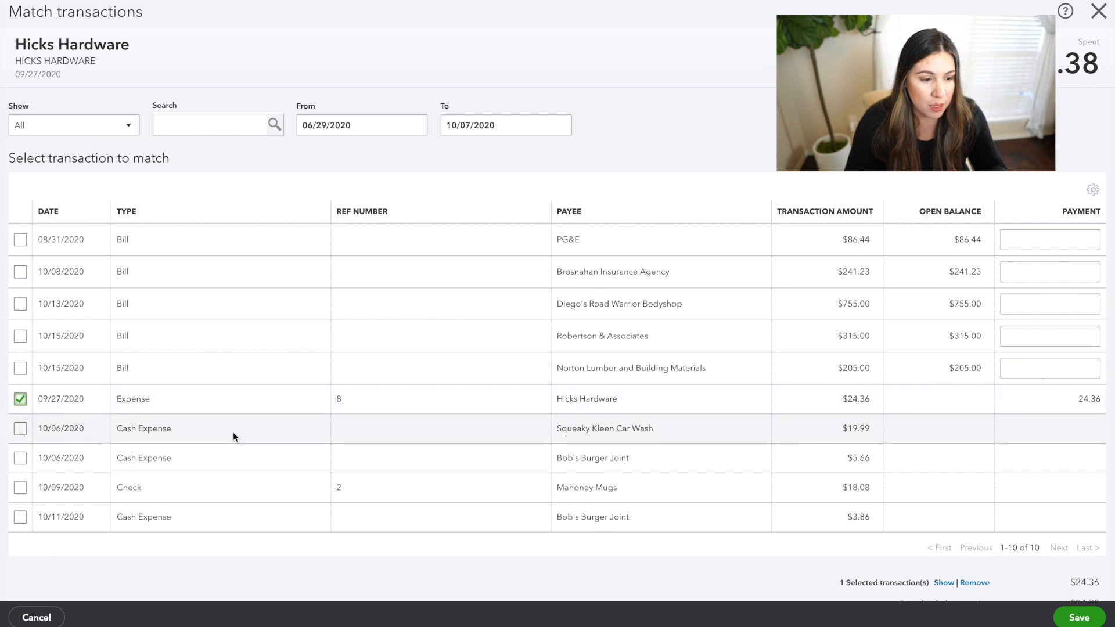
- Compare the selected expense's amount with the downloaded transaction and check the difference in the match totals
scroll(372, 431, down, 1)
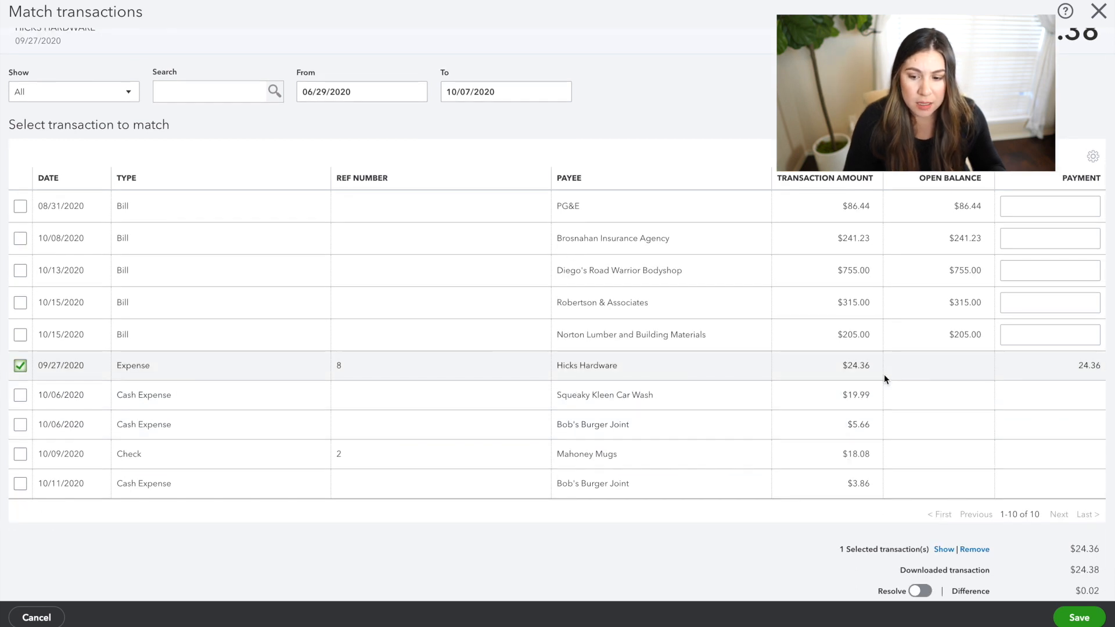
scroll(893, 376, down, 1)
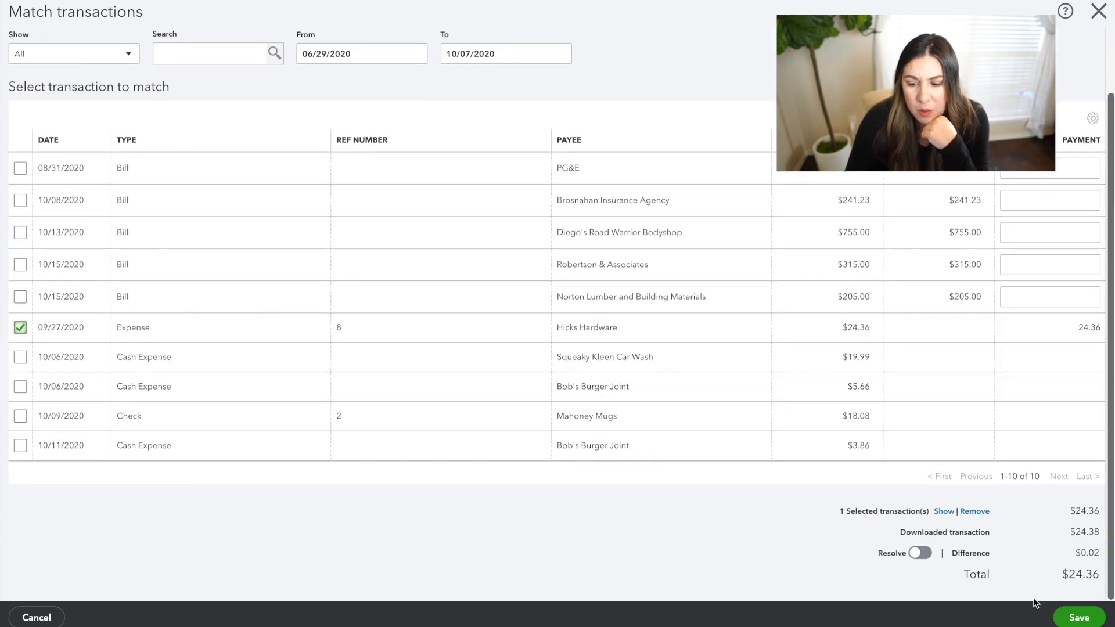
drag(1074, 553, 1100, 554)
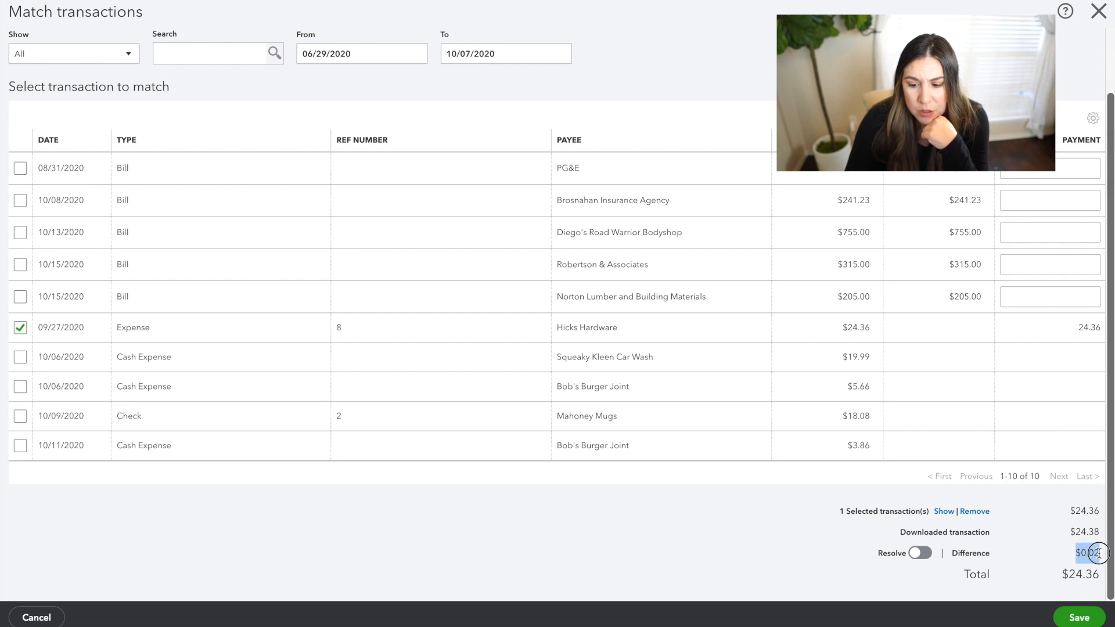
scroll(826, 472, up, 1)
scroll(827, 472, down, 1)
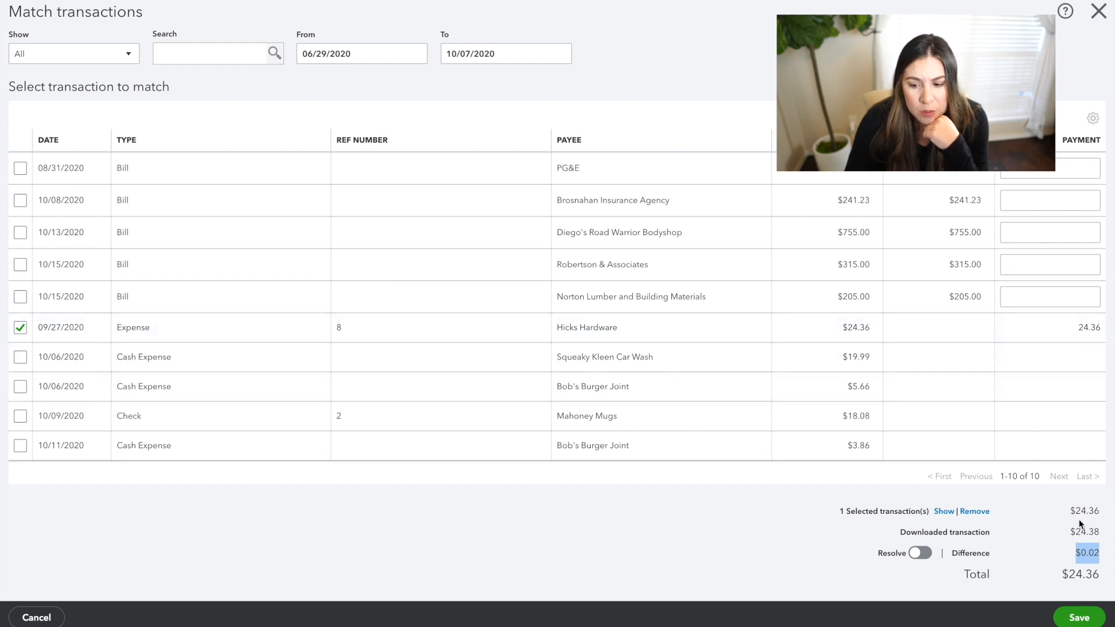
drag(1072, 510, 1108, 514)
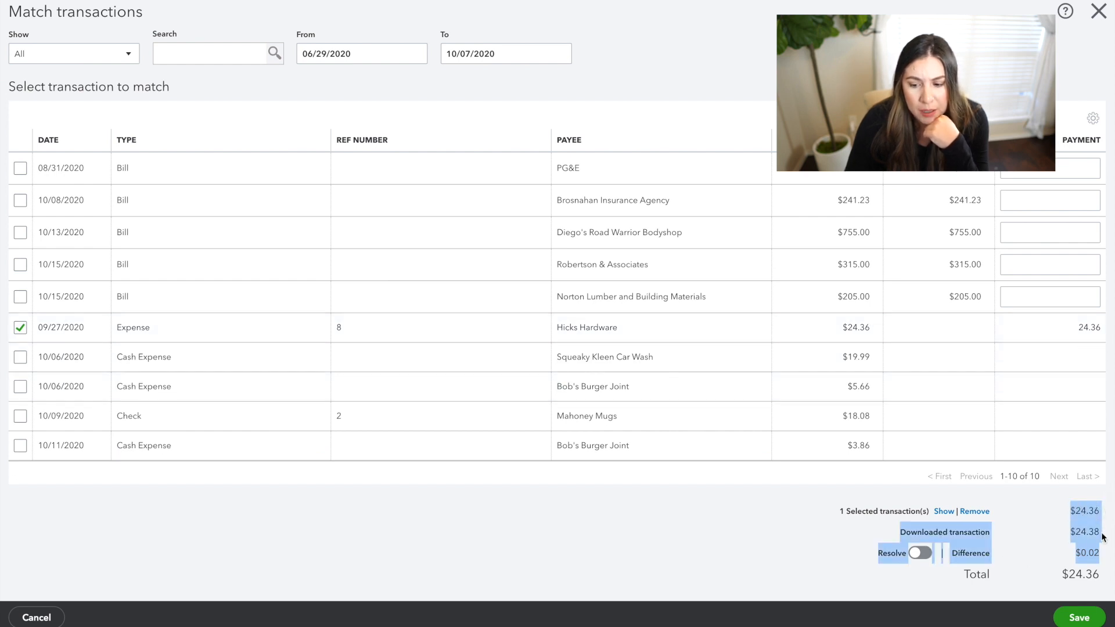
click(1074, 552)
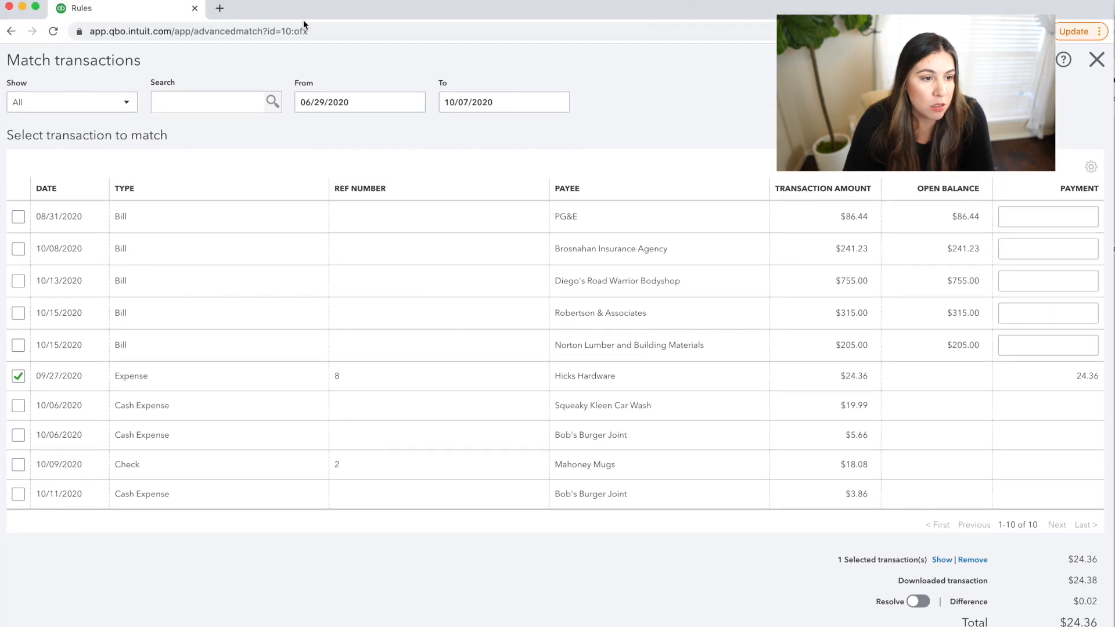
- Duplicate the browser tab and close the Match transactions screen in the copy
right_click(163, 9)
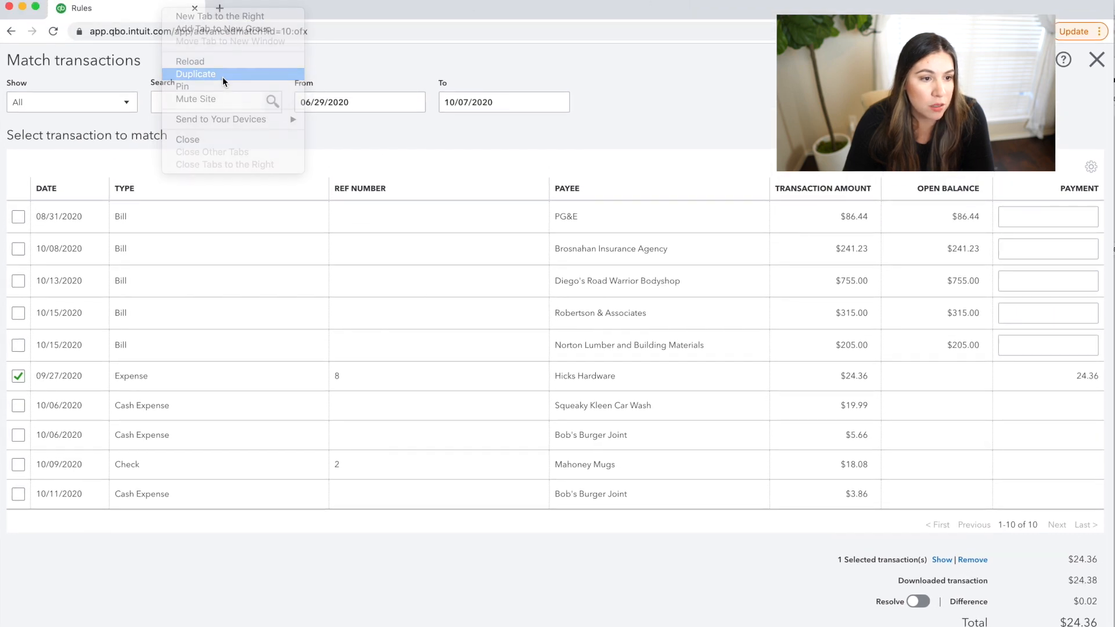
click(222, 77)
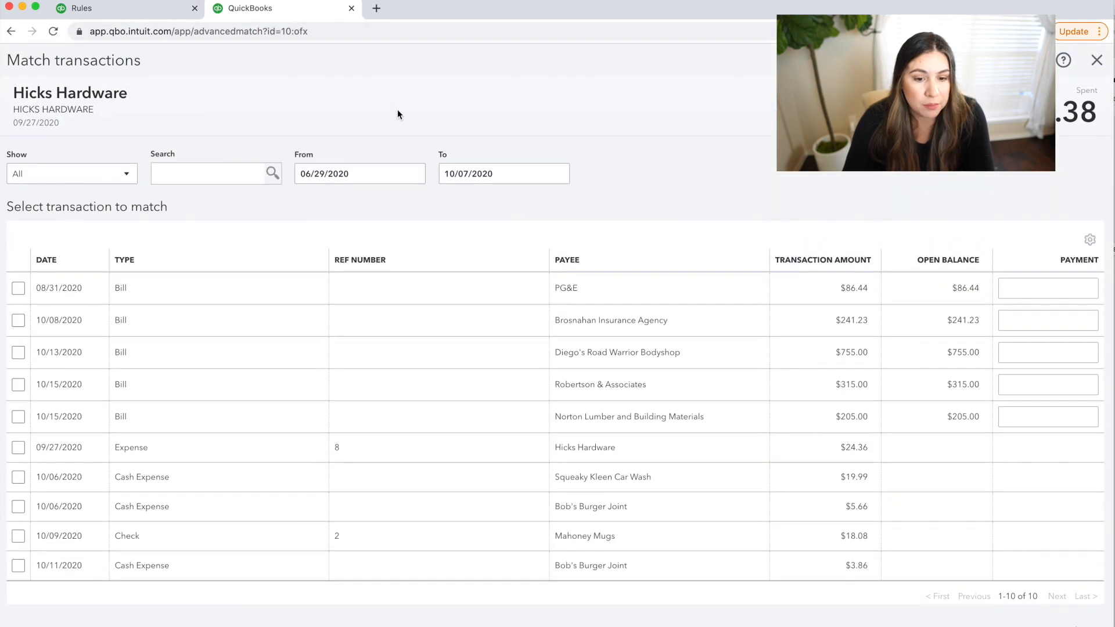
click(1096, 60)
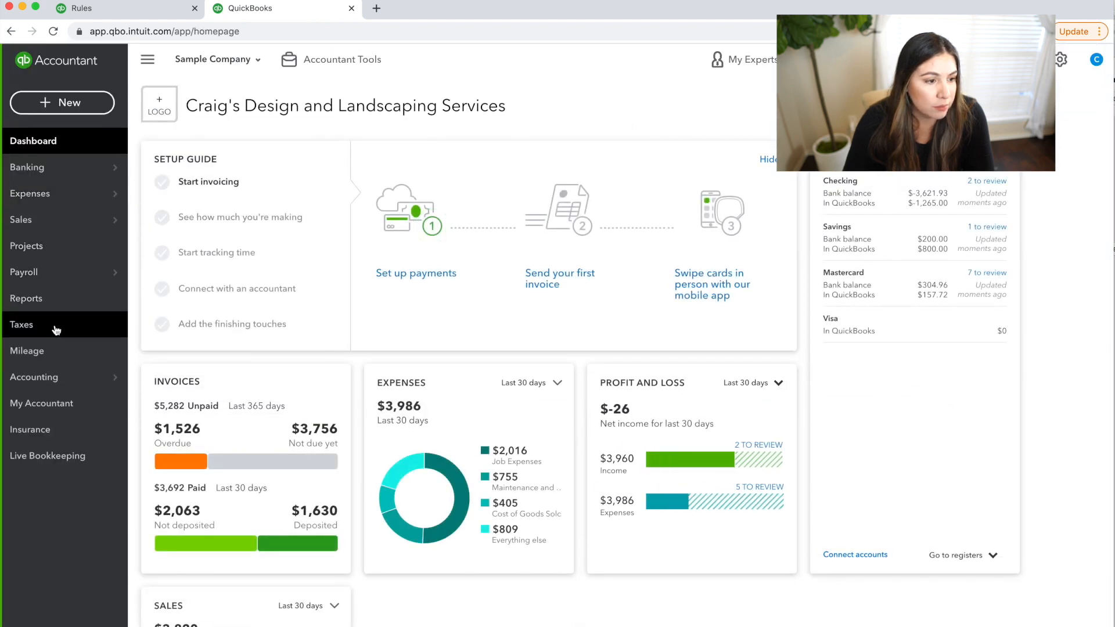
- Search the vendor list for "hicks" and open the Hicks Hardware vendor record
mouse_move(59, 194)
click(161, 210)
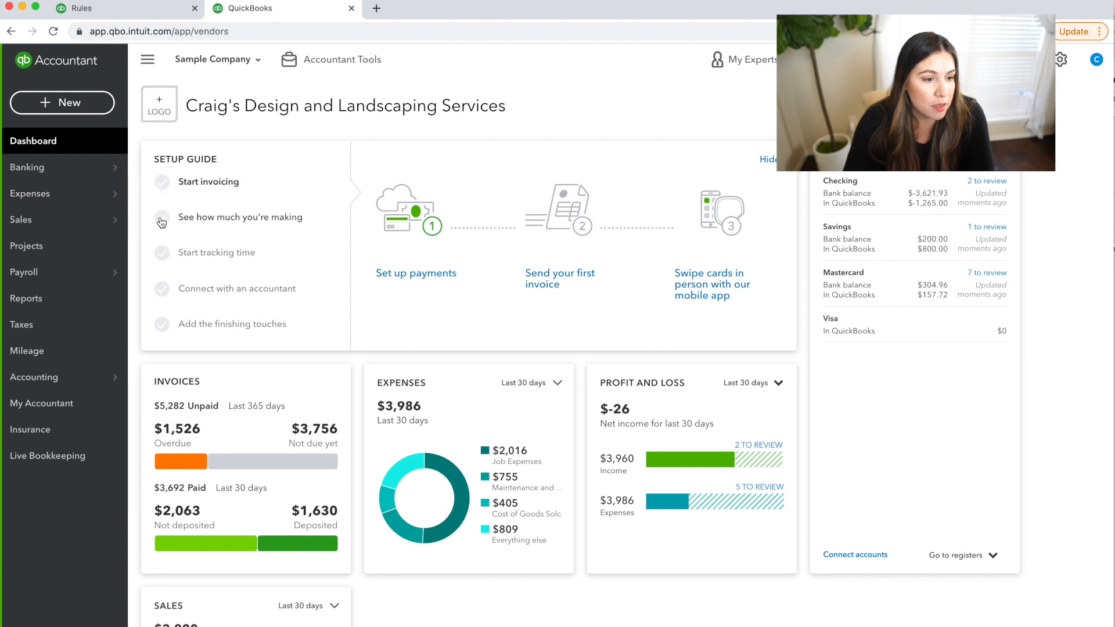
click(339, 295)
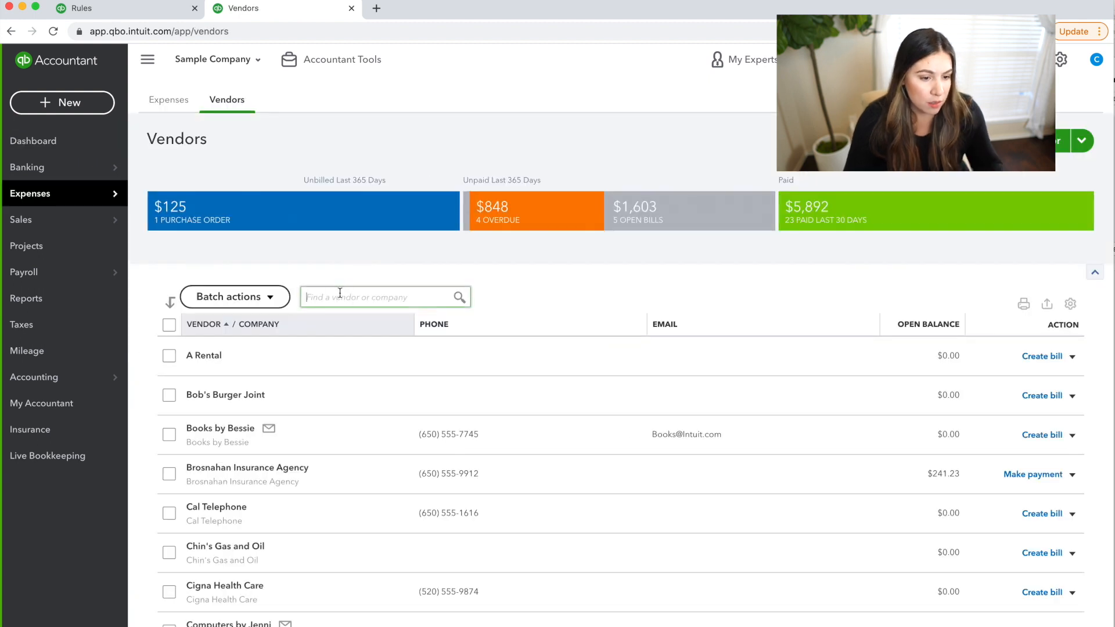
text(hicks)
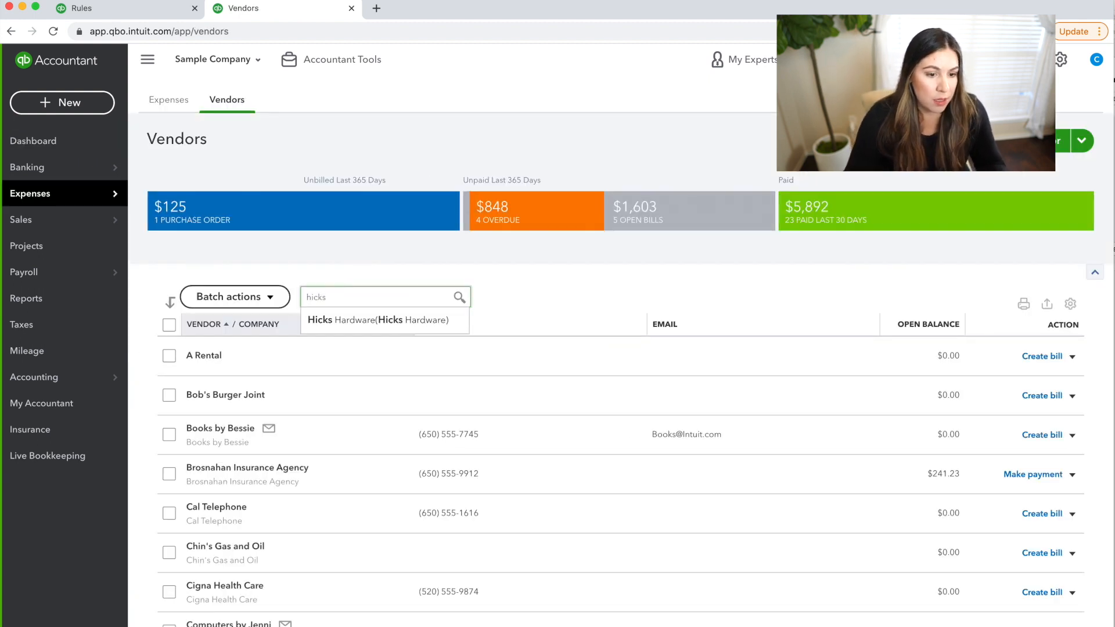
click(325, 320)
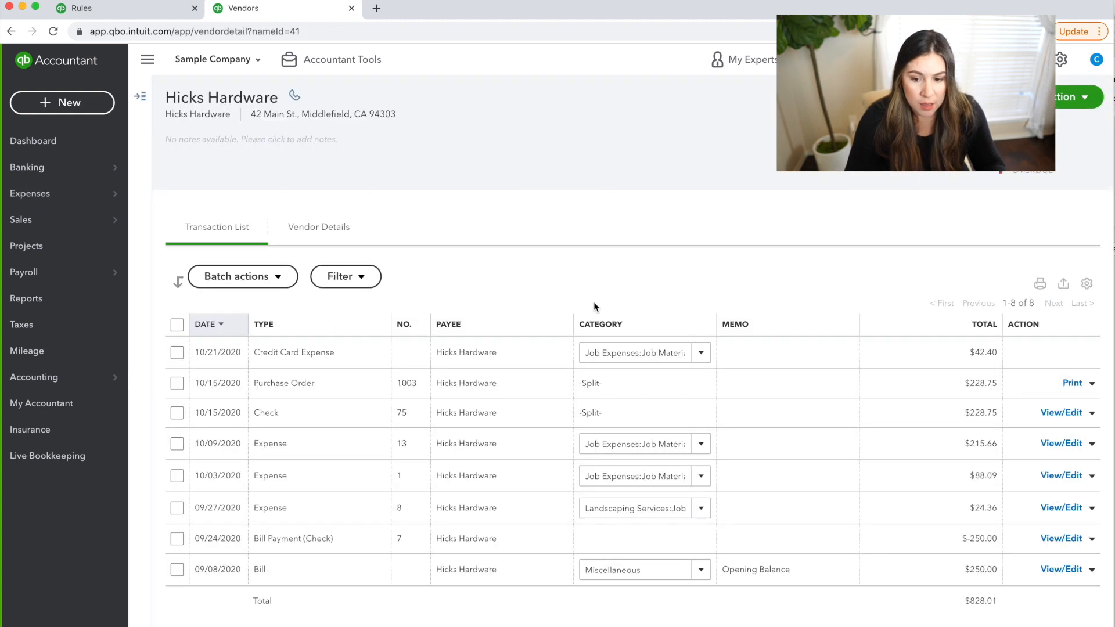
- Open the 09/27/2020 Hicks Hardware expense, set its line amount to 24.38, save it and close the form
click(491, 510)
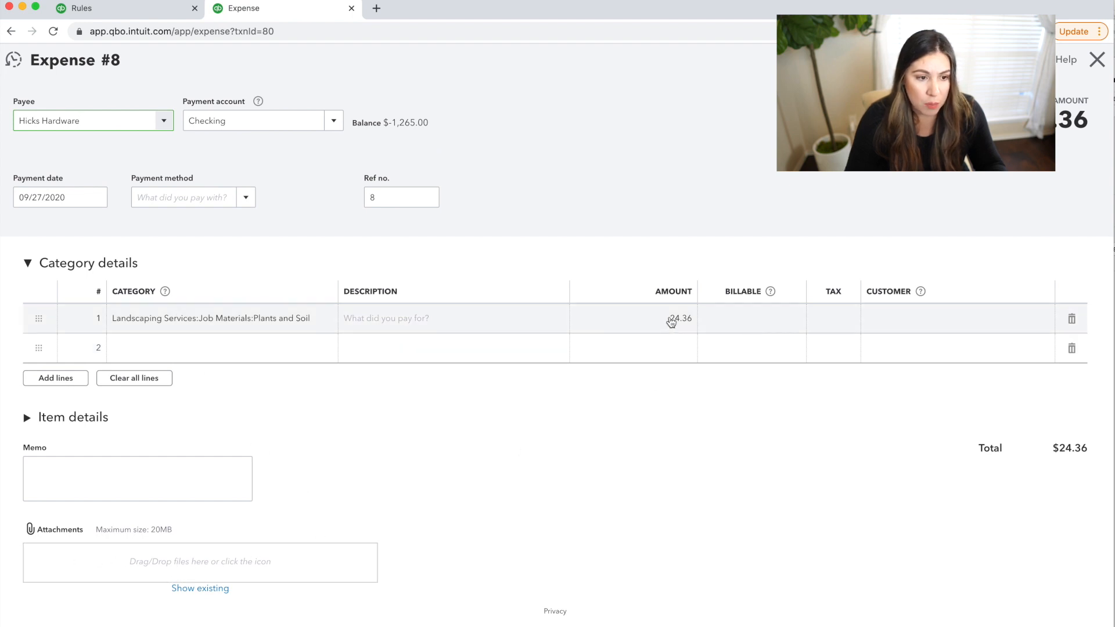
click(671, 323)
click(687, 319)
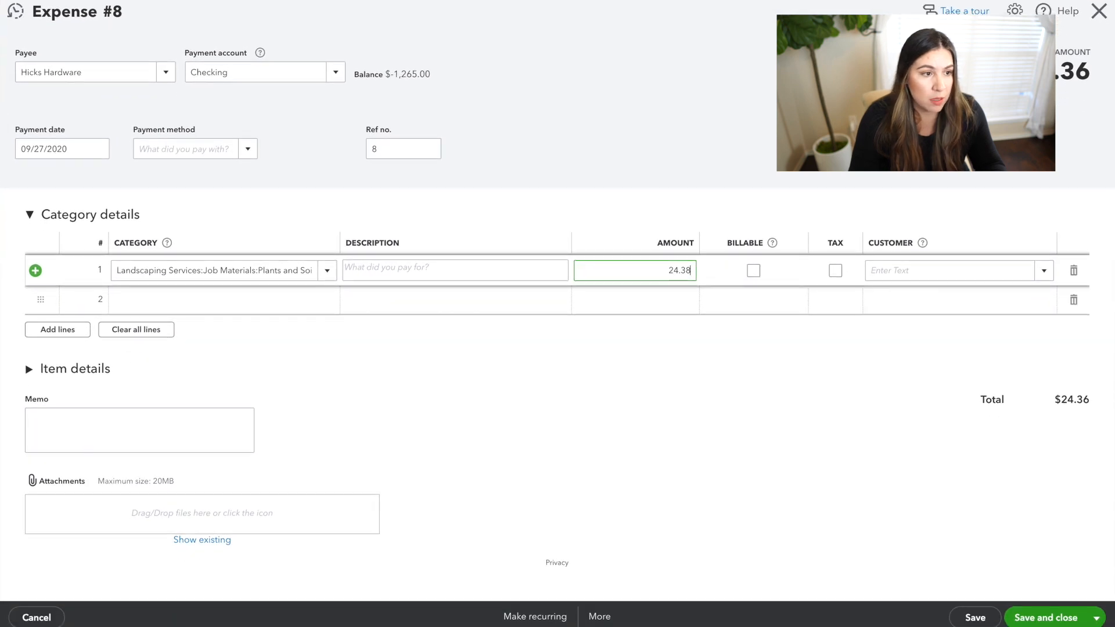
click(968, 619)
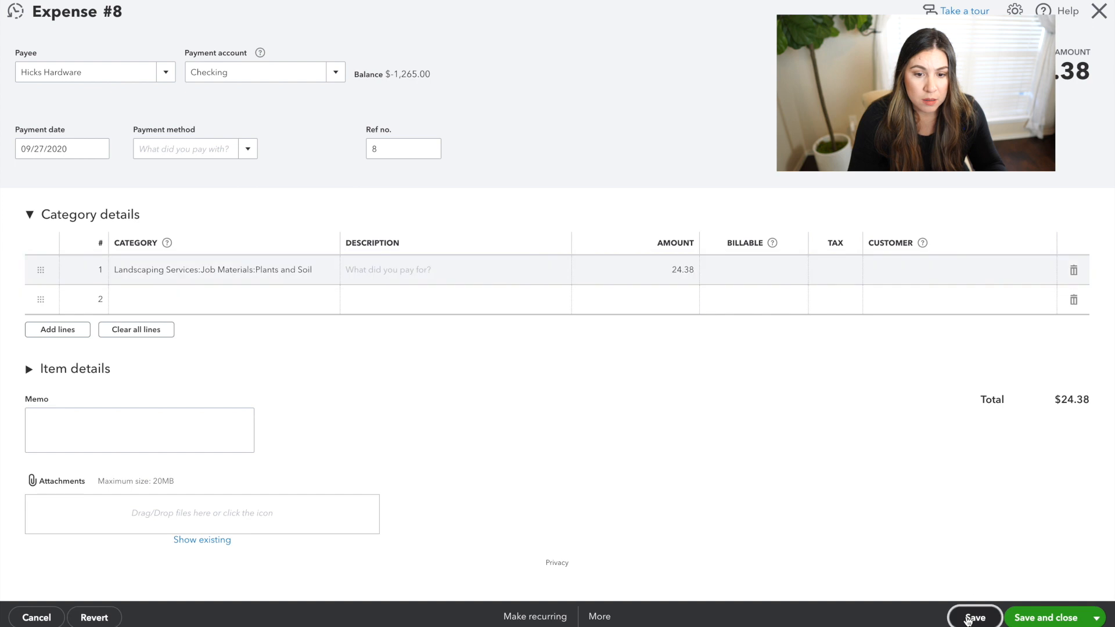
click(1099, 13)
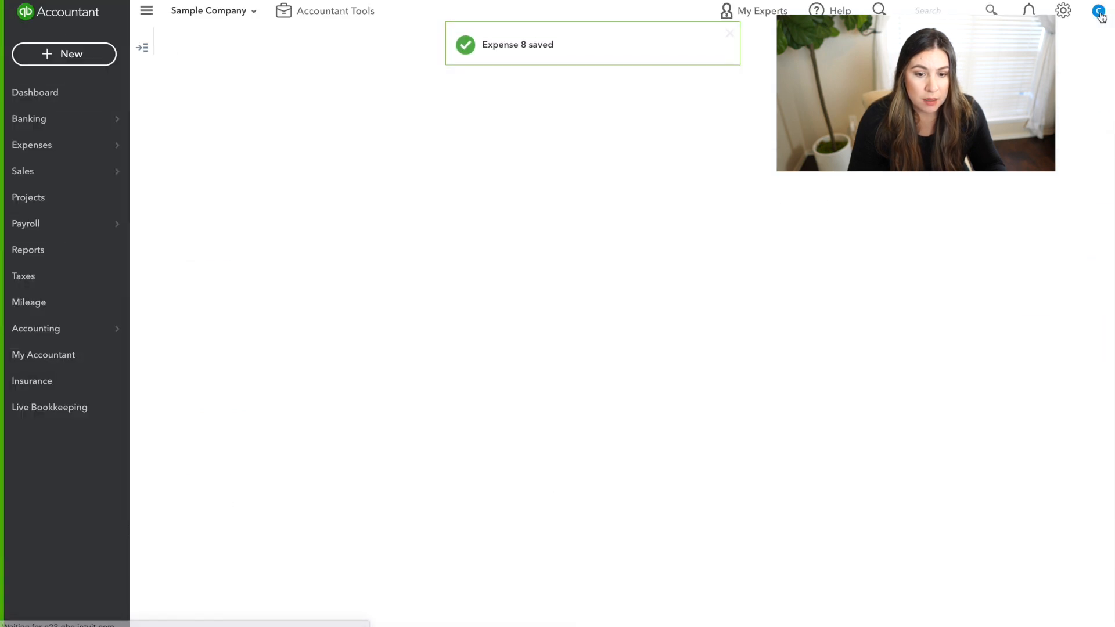
- Leave the original Match transactions screen without saving and match the downloaded Hicks Hardware transaction to the 09/27/2020 expense
mouse_move(40, 122)
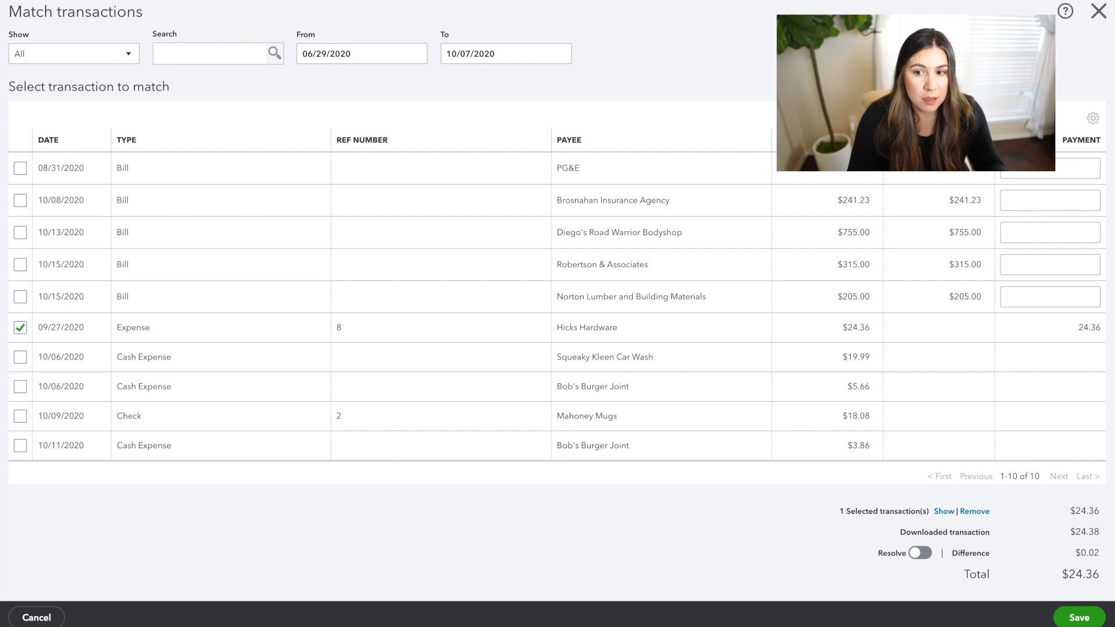
click(1098, 11)
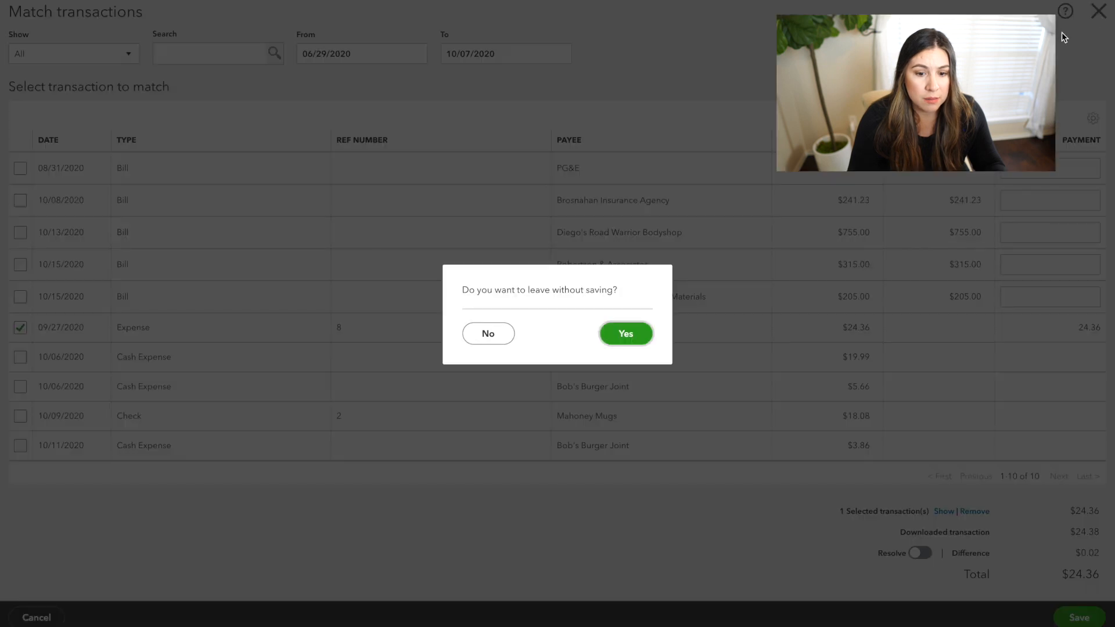
click(627, 336)
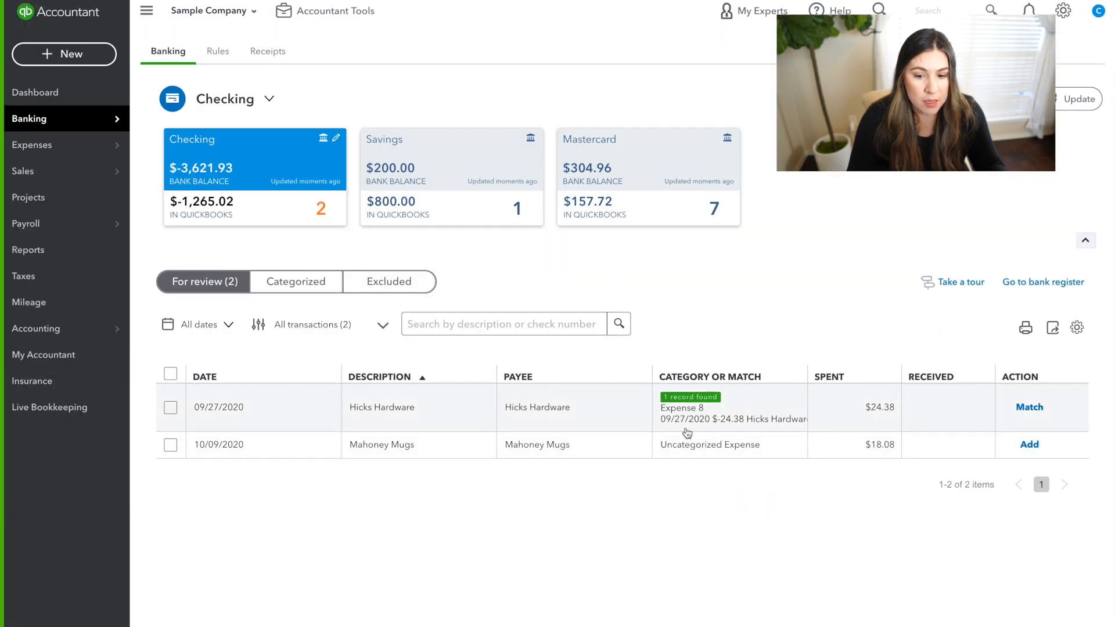
click(1031, 408)
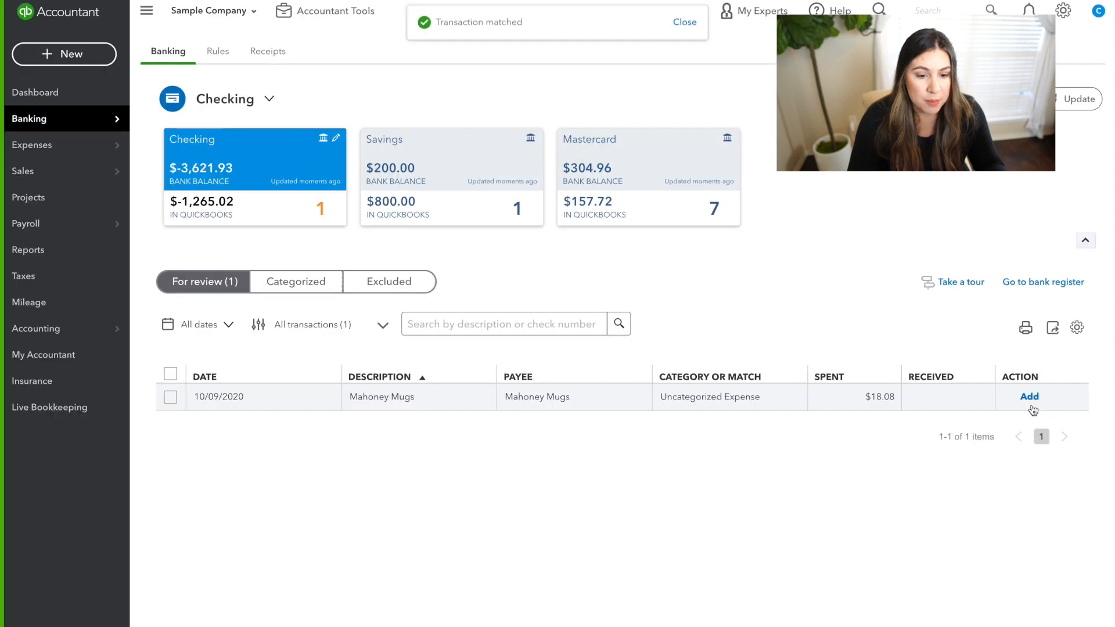
- Find the match for the Mahoney Mugs transaction and save it against the suggested 10/09/2020 check
click(714, 402)
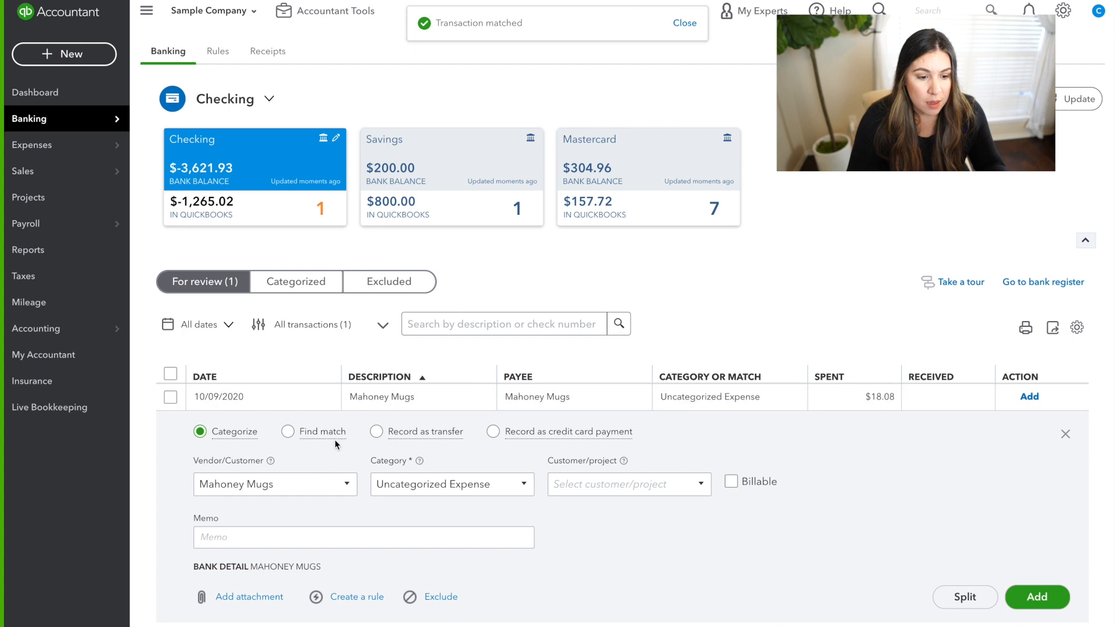
click(288, 432)
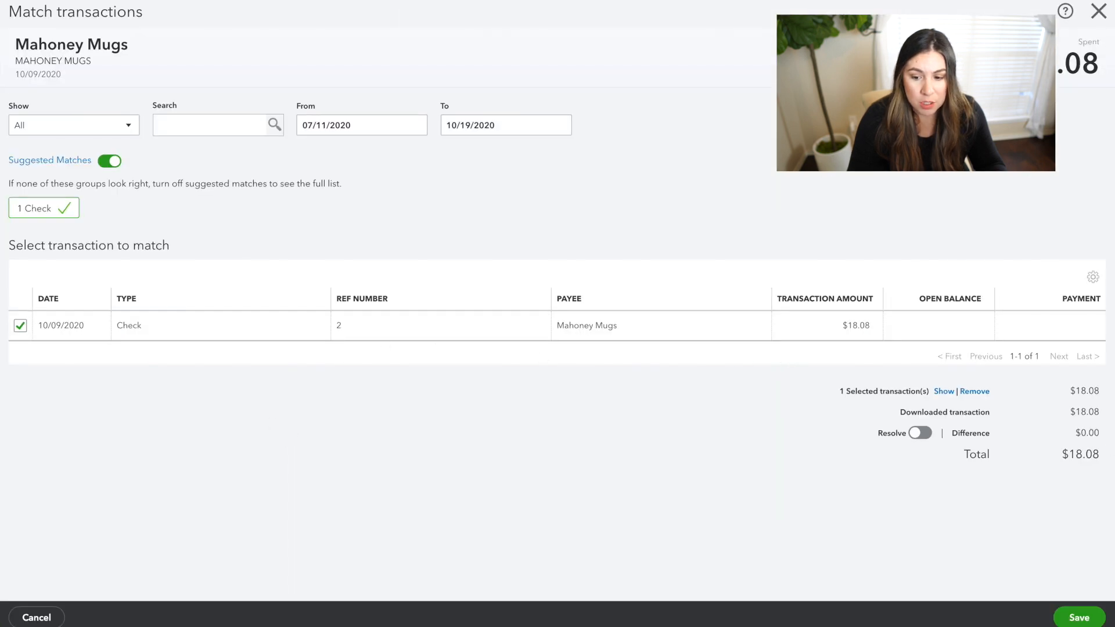
click(1083, 616)
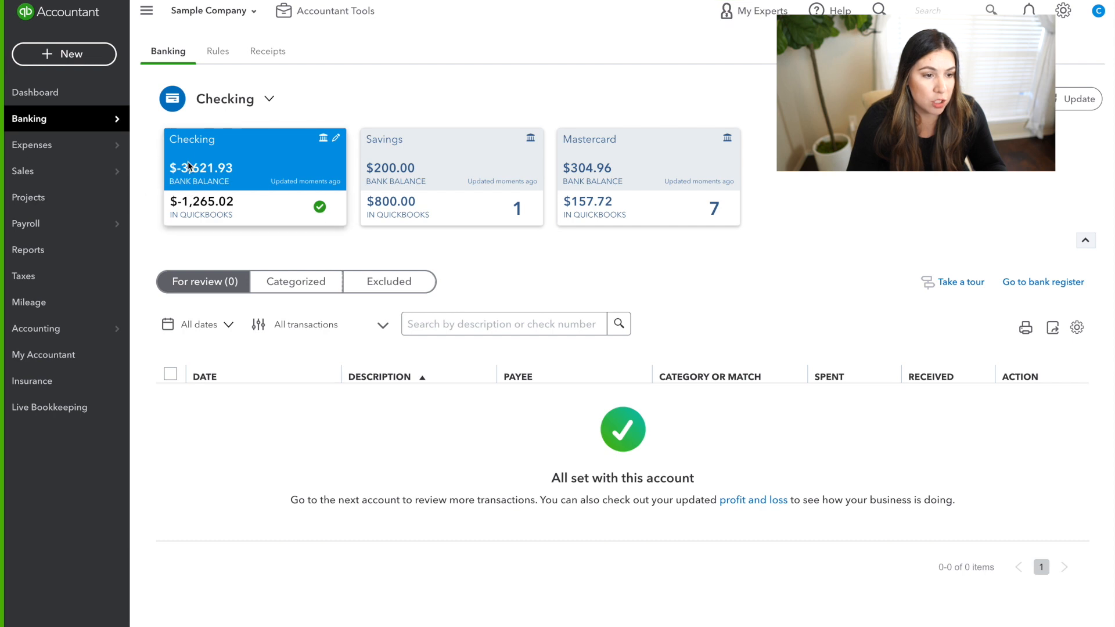
- Switch to the Savings account, review the suggested record for the 10/15/2020 deposit and match it
click(487, 200)
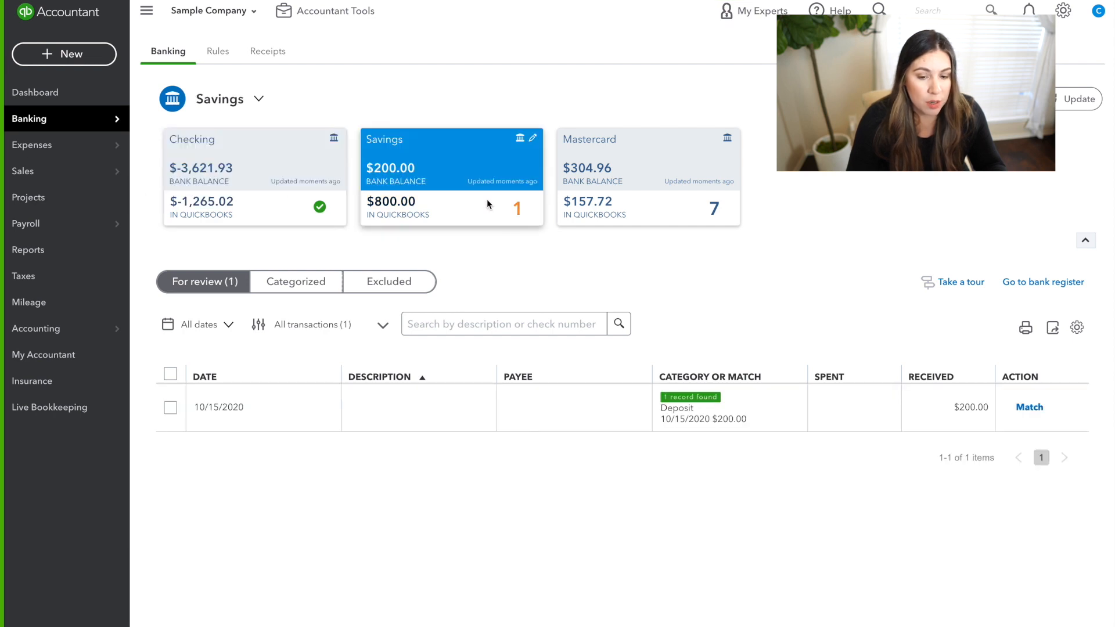
click(720, 420)
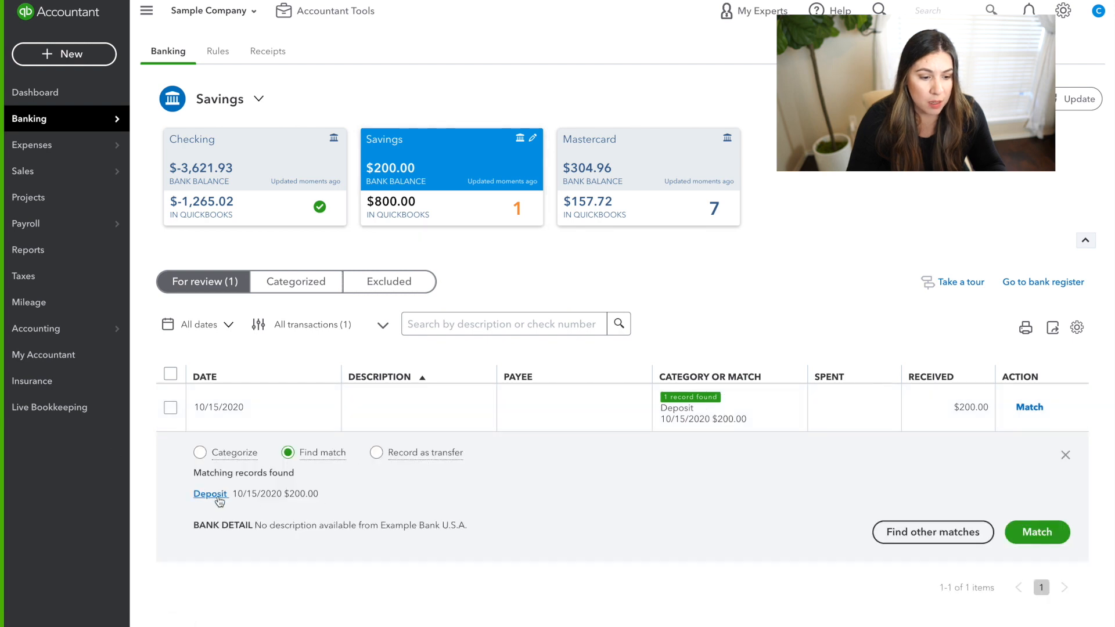
drag(284, 494, 341, 493)
click(551, 505)
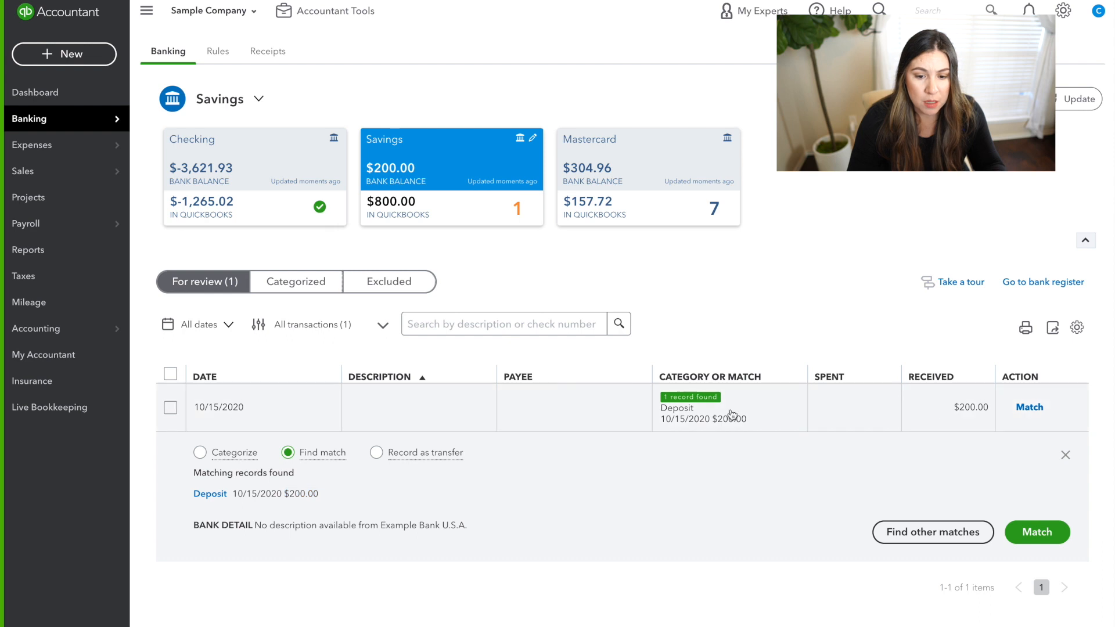
click(1037, 532)
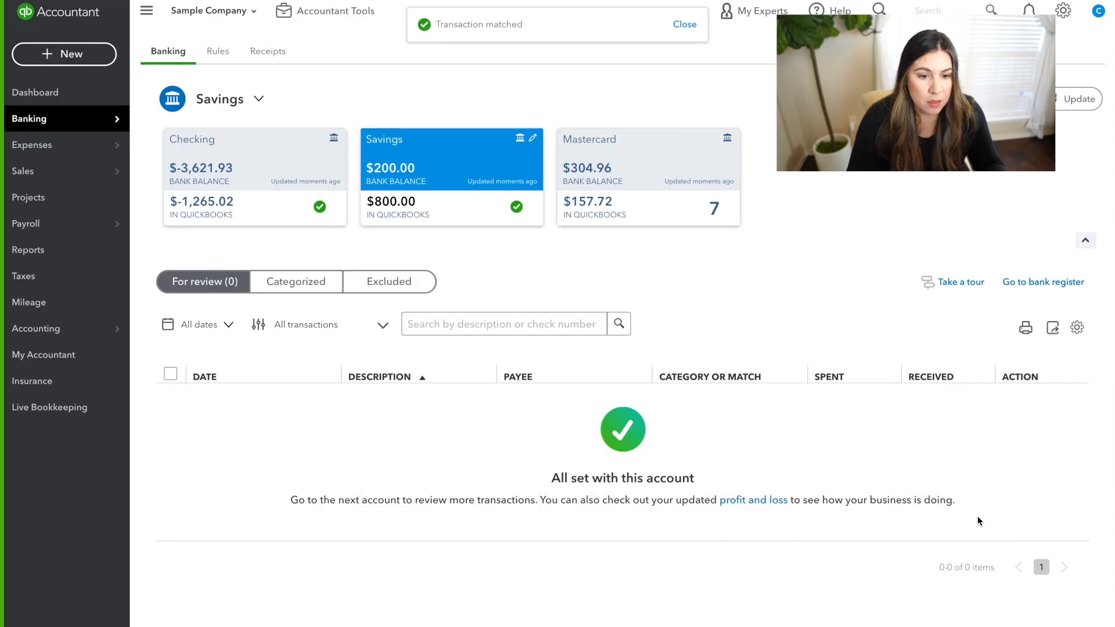
- Switch to the Mastercard account and look for records matching the 11/10/2020 Amazon transaction, then close the match screen
click(623, 139)
scroll(642, 397, down, 1)
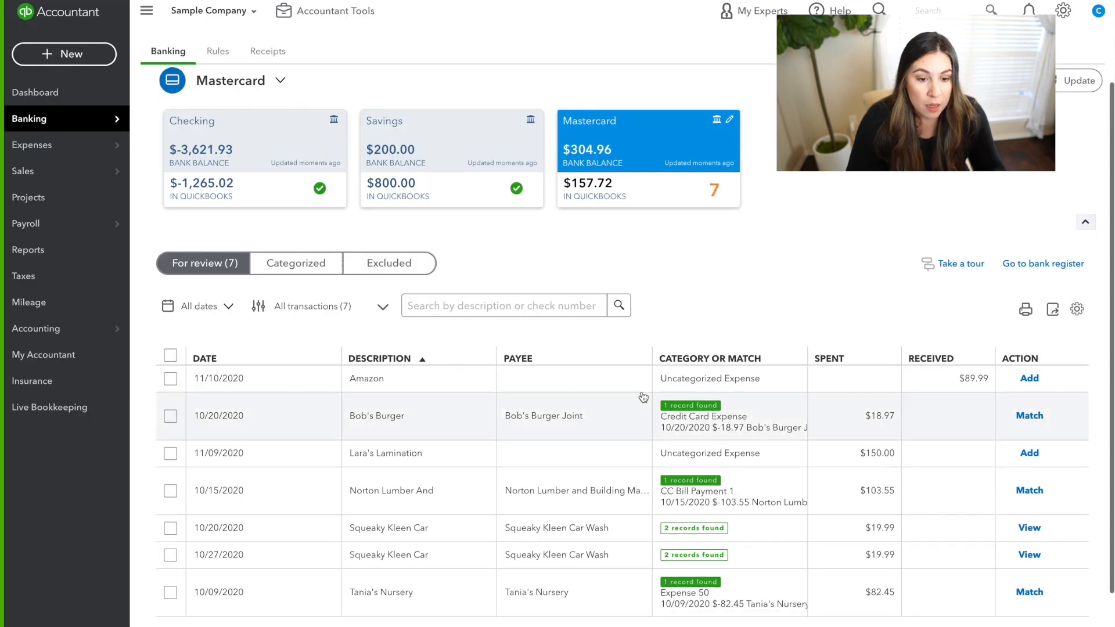
scroll(651, 372, down, 1)
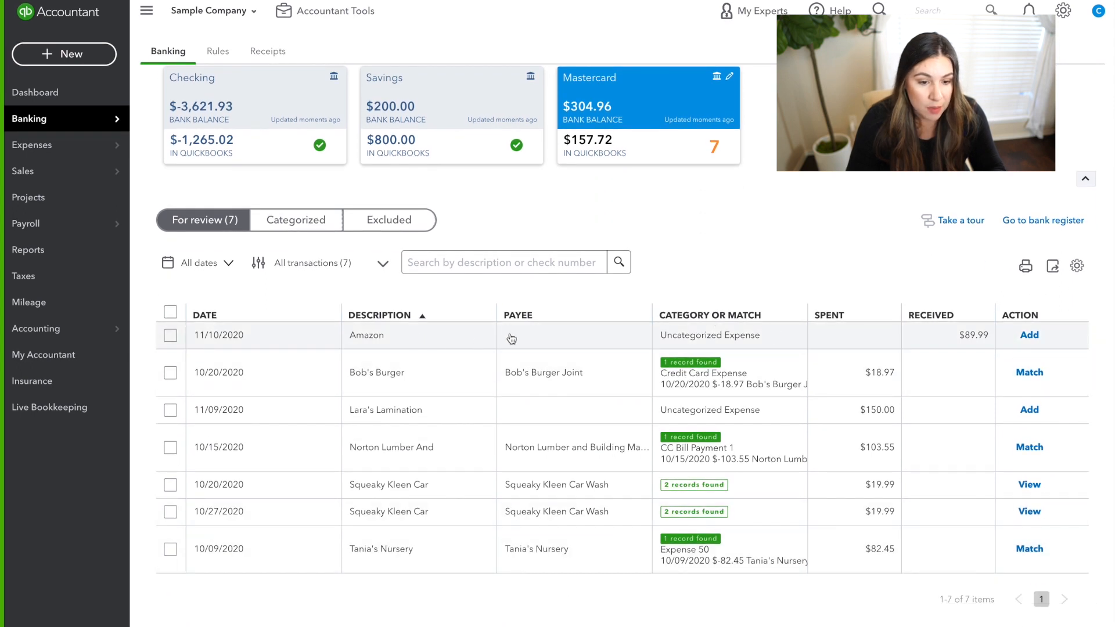
click(612, 343)
click(290, 370)
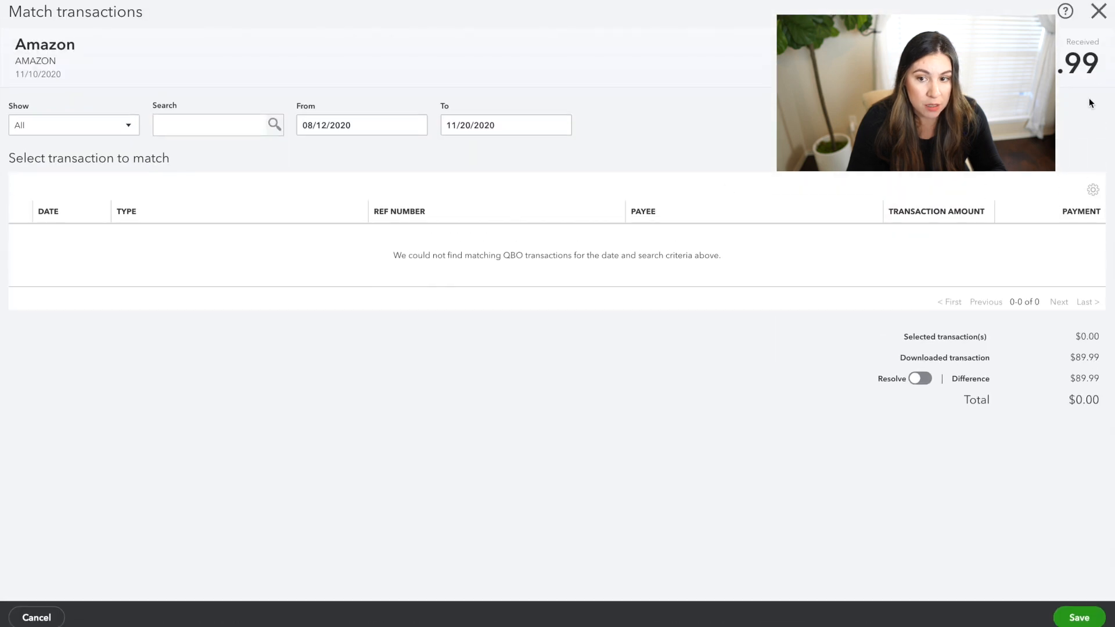
click(1098, 11)
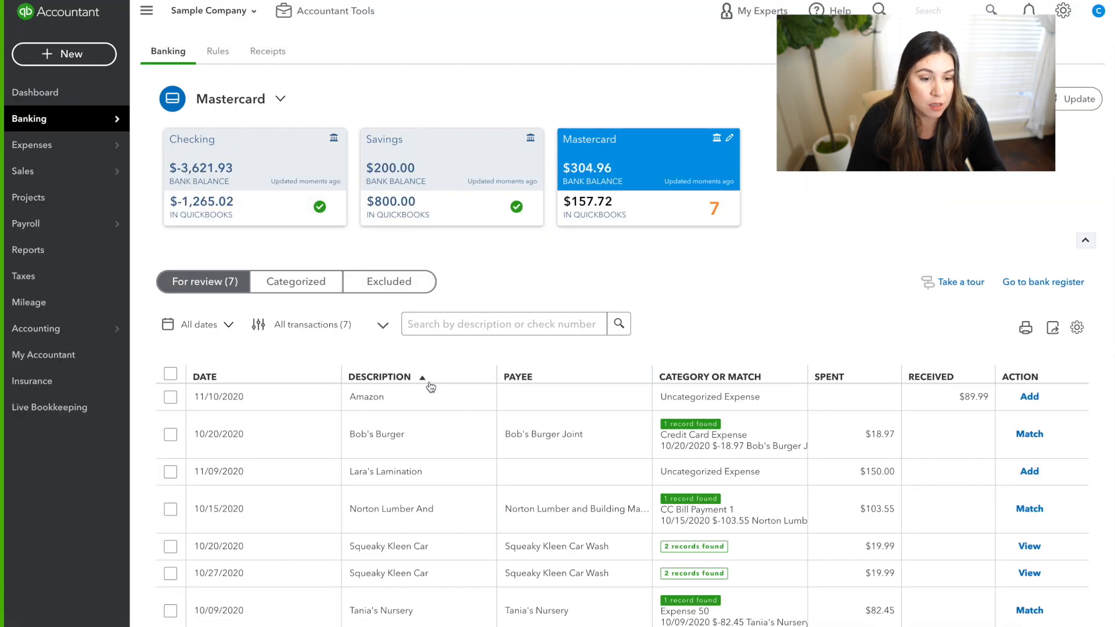
- Create Amazon as a new vendor from the Amazon transaction's payee field and save it
click(424, 398)
click(268, 486)
text(a)
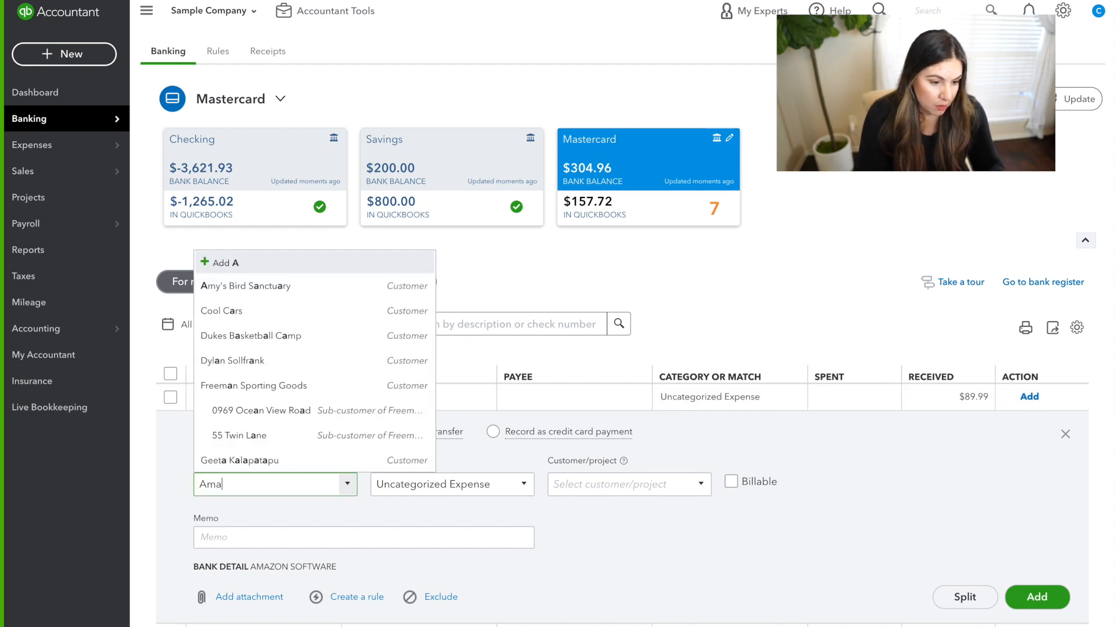
text(macoon)
click(209, 511)
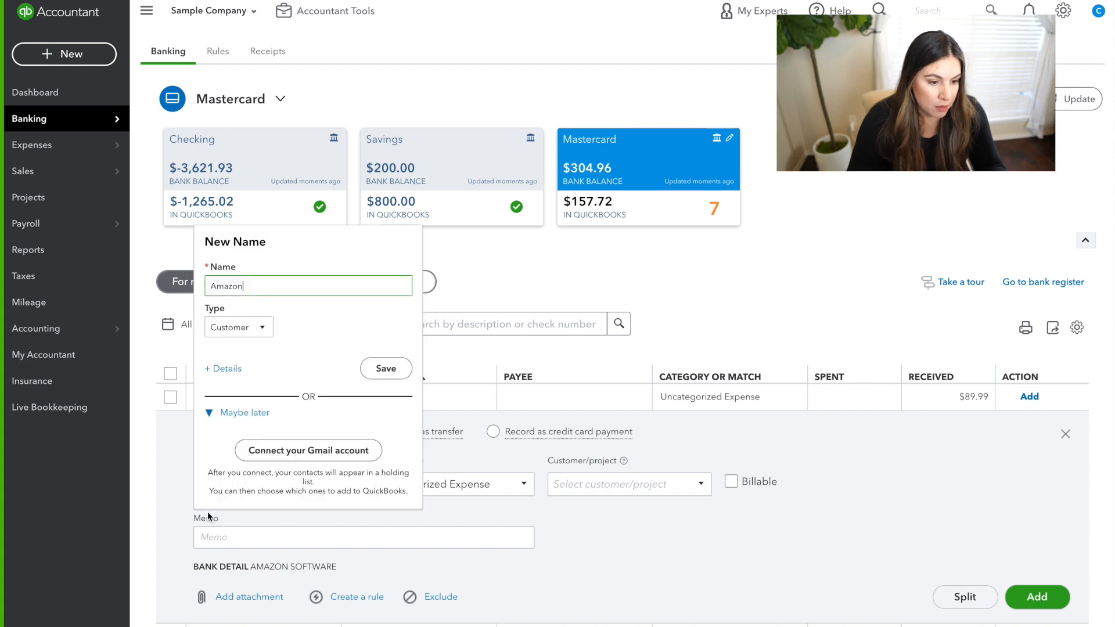
click(264, 328)
click(241, 364)
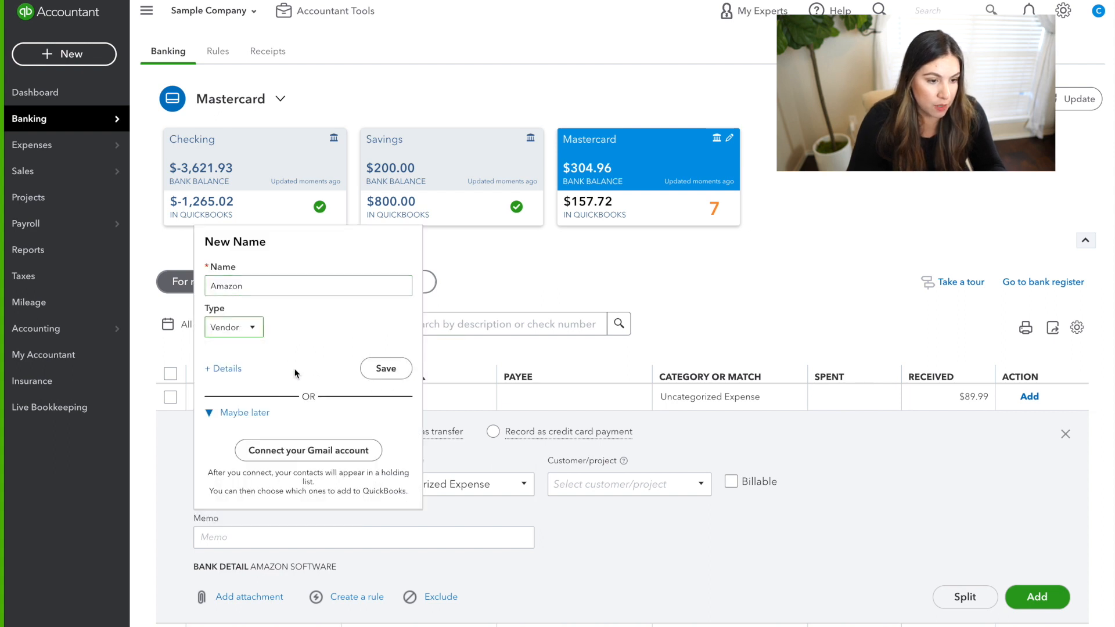
click(383, 368)
- Categorize the Amazon transaction as Office Expenses with the memo "Software" and add it
drag(377, 485, 470, 478)
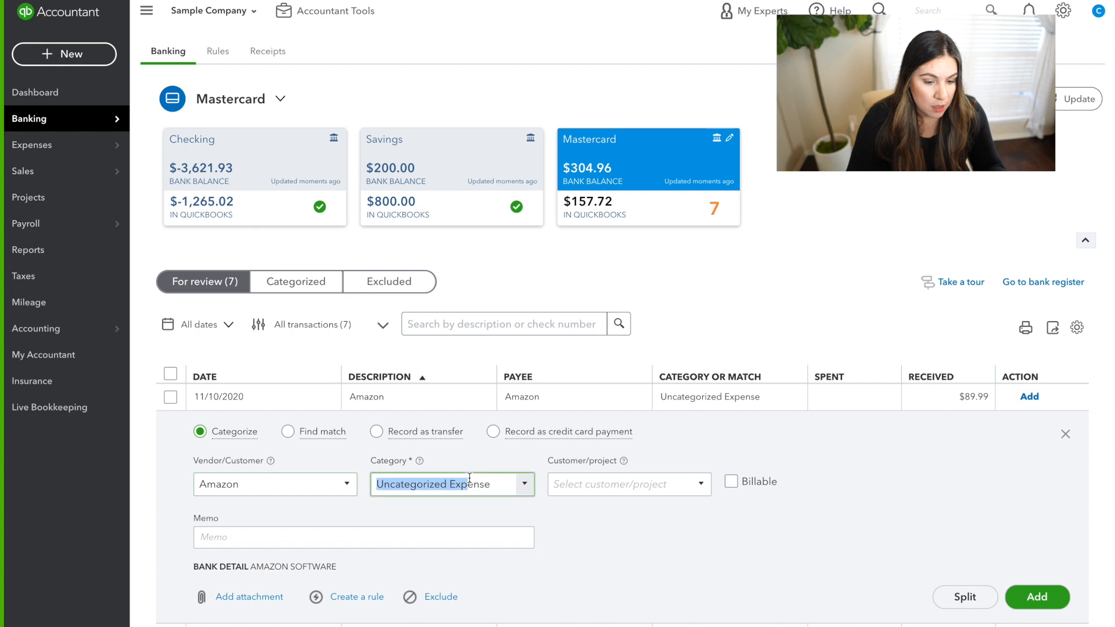
click(525, 484)
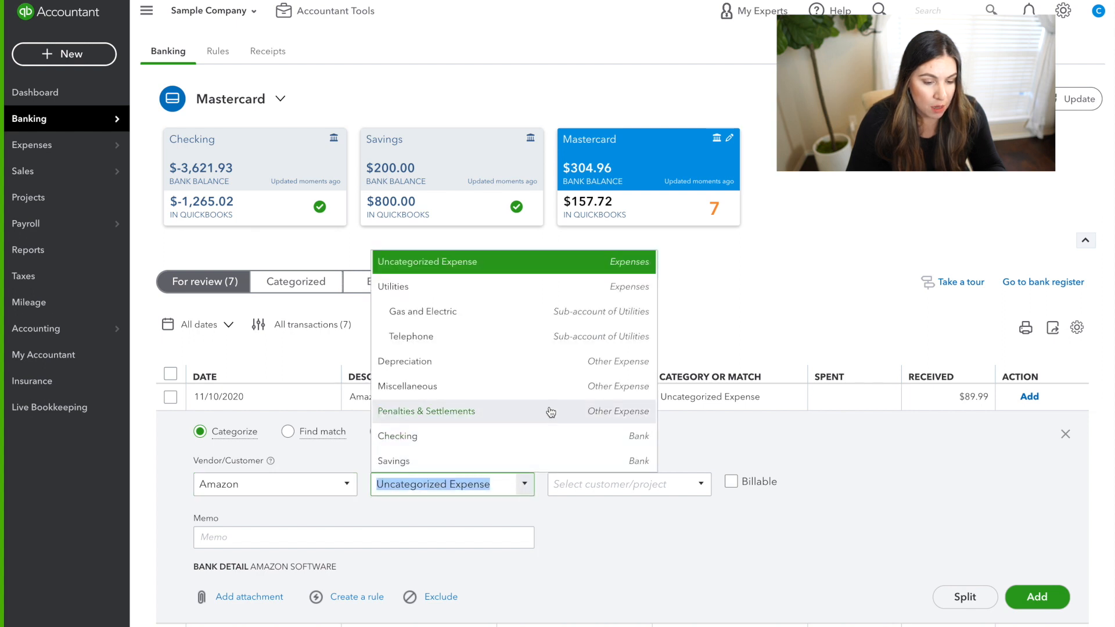
scroll(551, 412, up, 1)
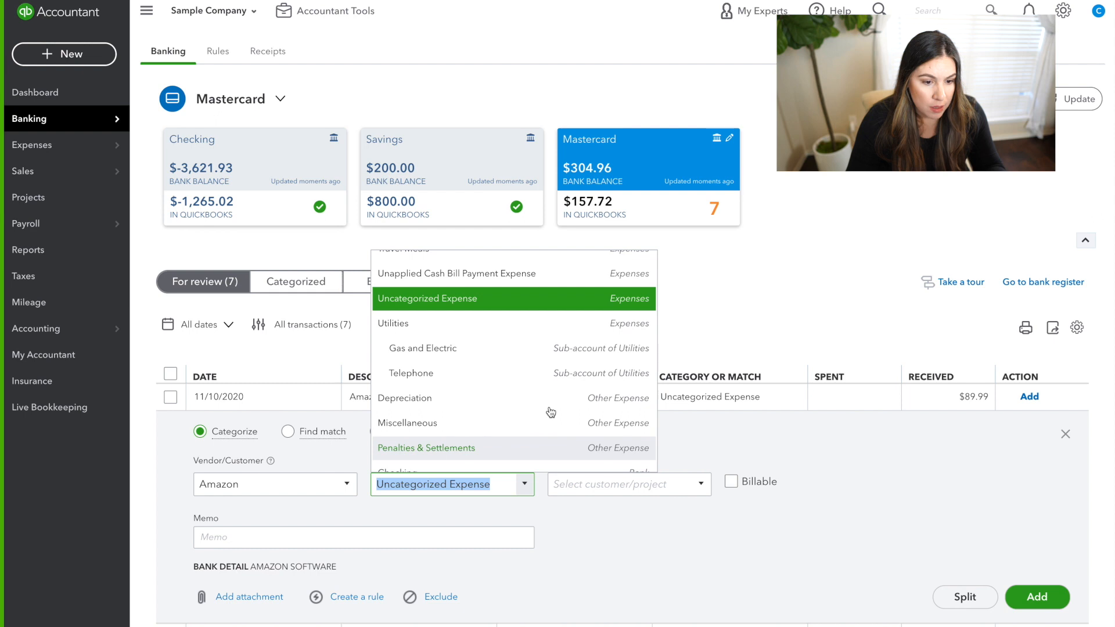
text(office)
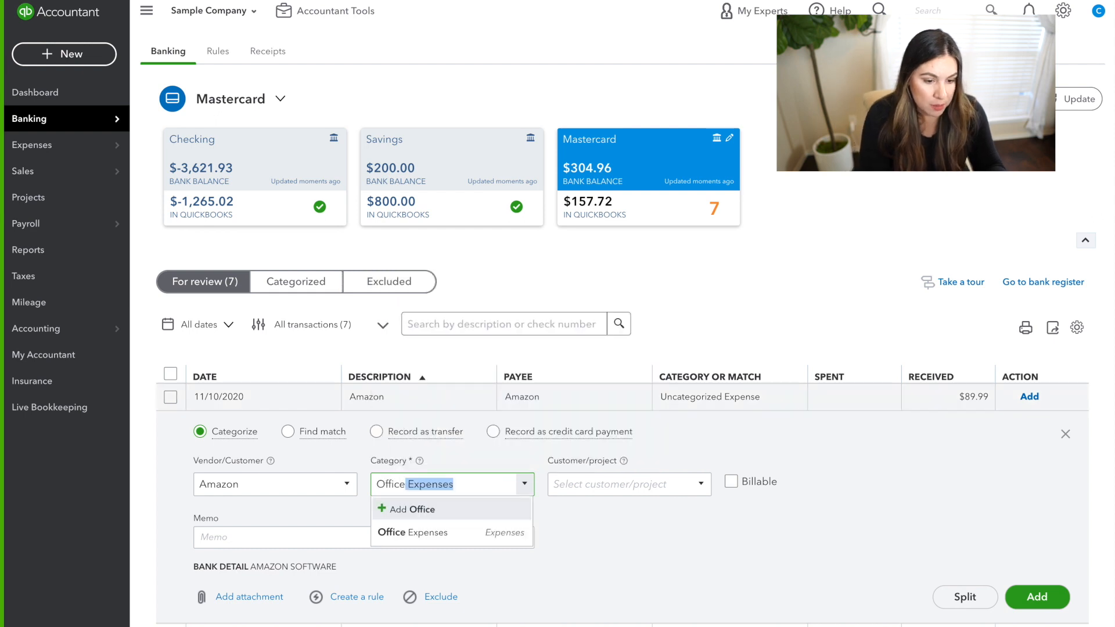
click(418, 532)
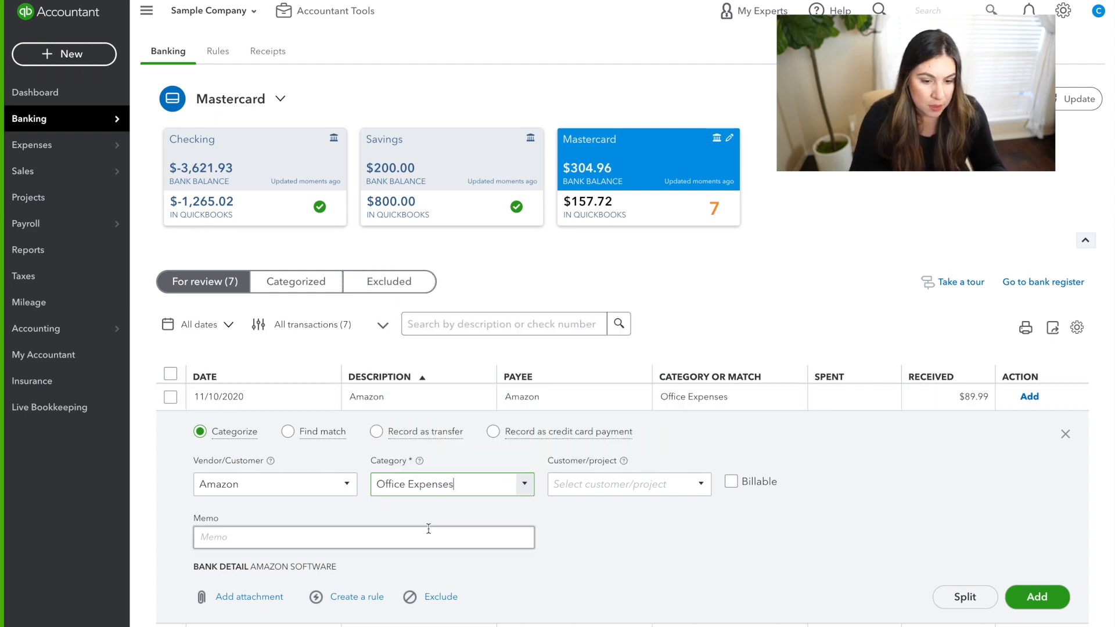
click(268, 542)
text(Software)
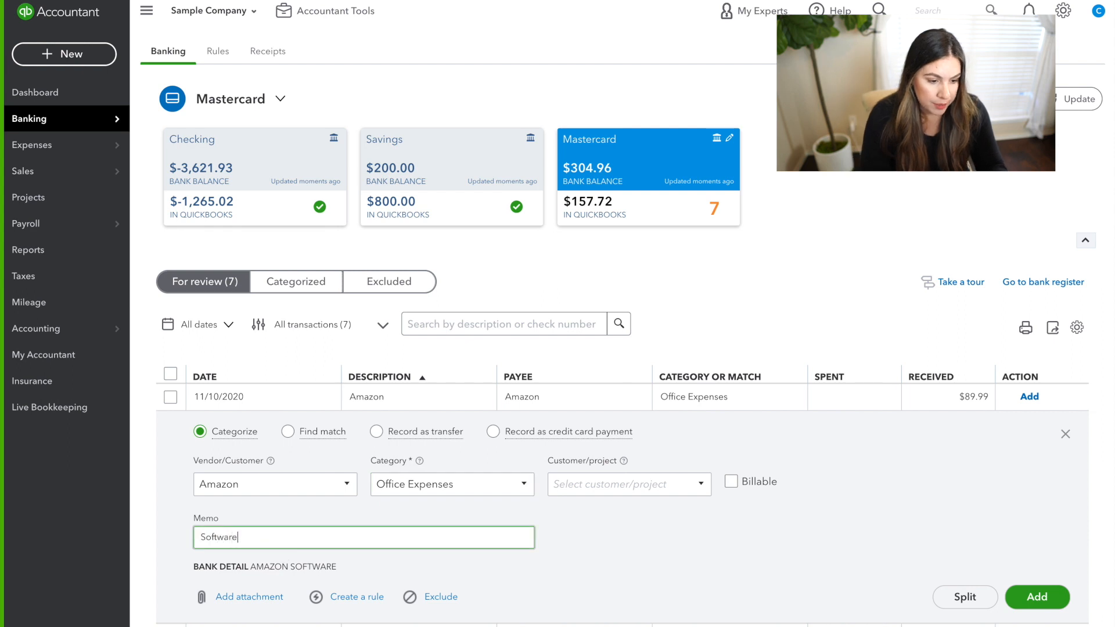
click(1037, 598)
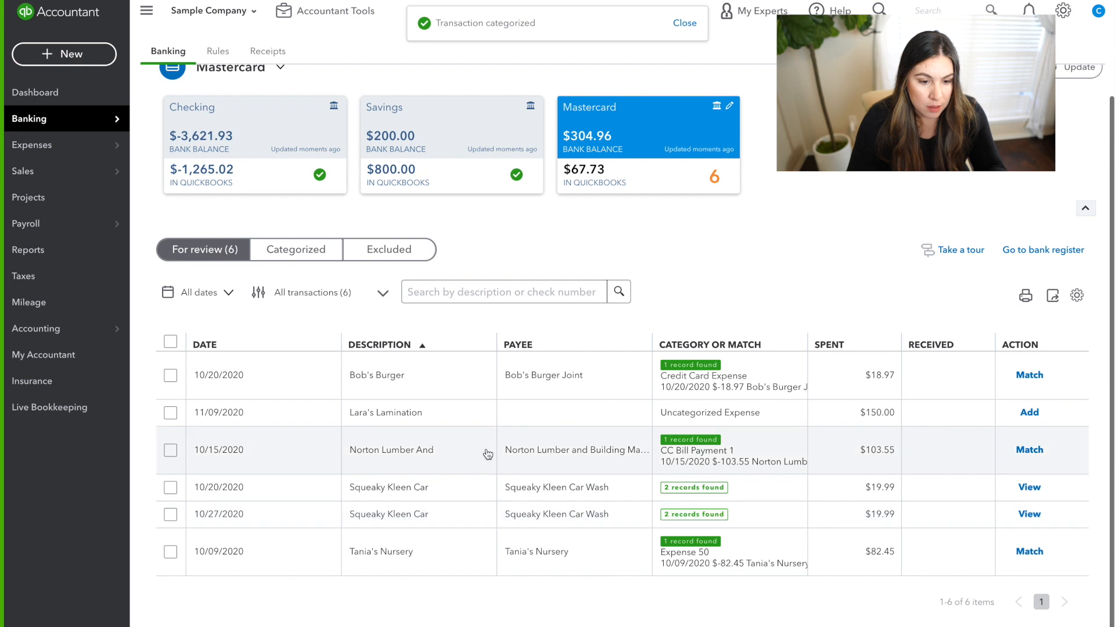
- Review the suggested credit card expense for the 10/20/2020 Bob's Burger transaction and match it
click(724, 384)
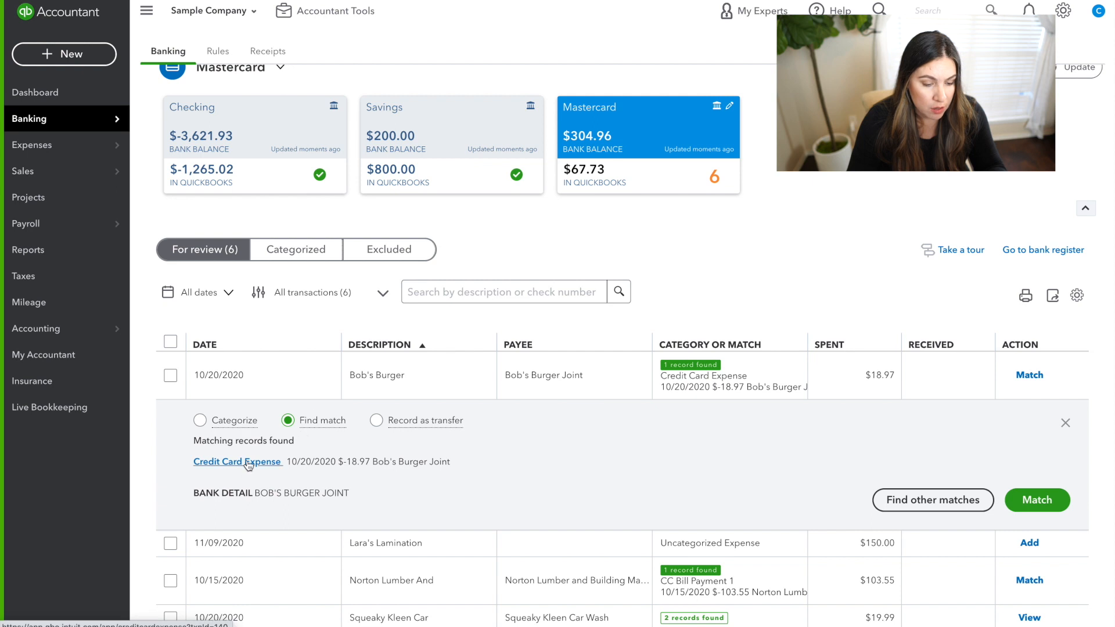
click(1052, 503)
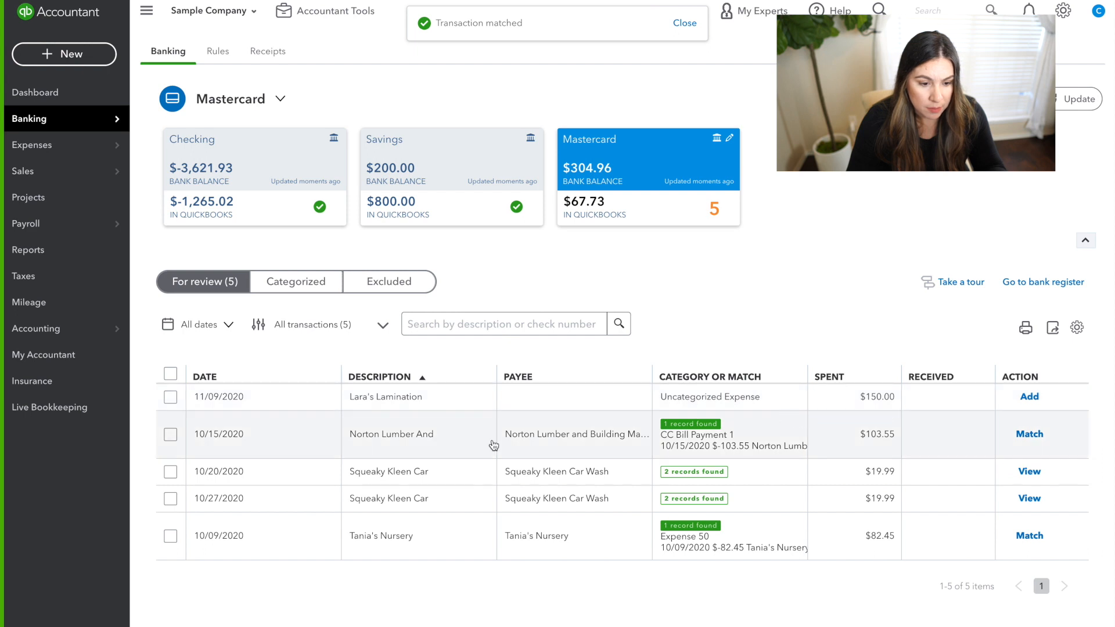
- Match the Norton Lumber transaction to CC Bill Payment 1 and the Tania's Nursery transaction to Expense 50
click(702, 440)
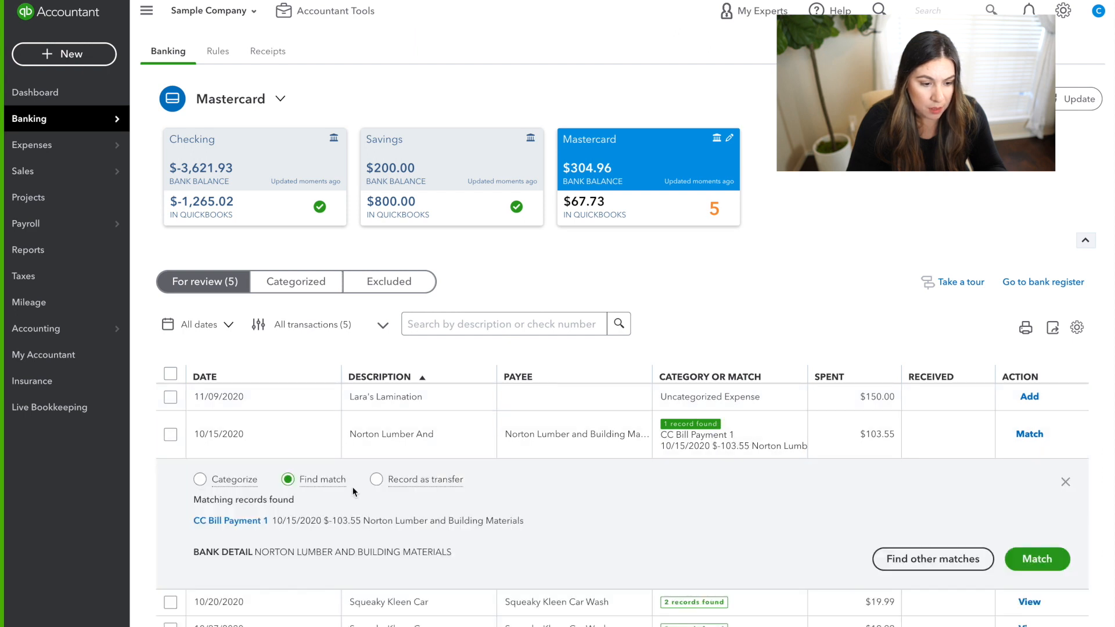
click(1037, 559)
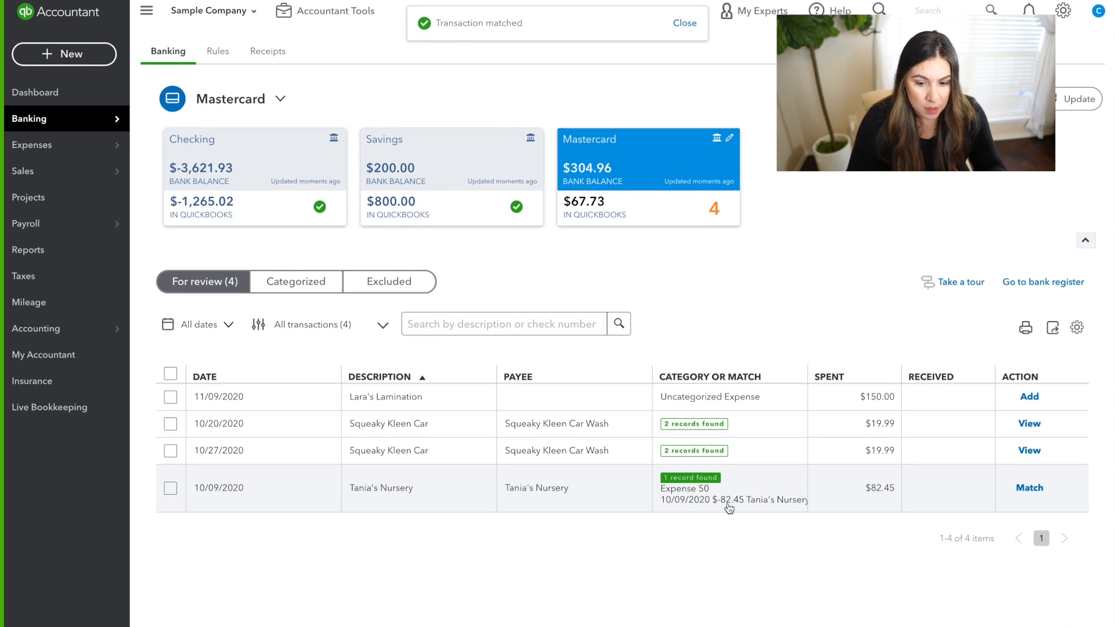
click(1029, 487)
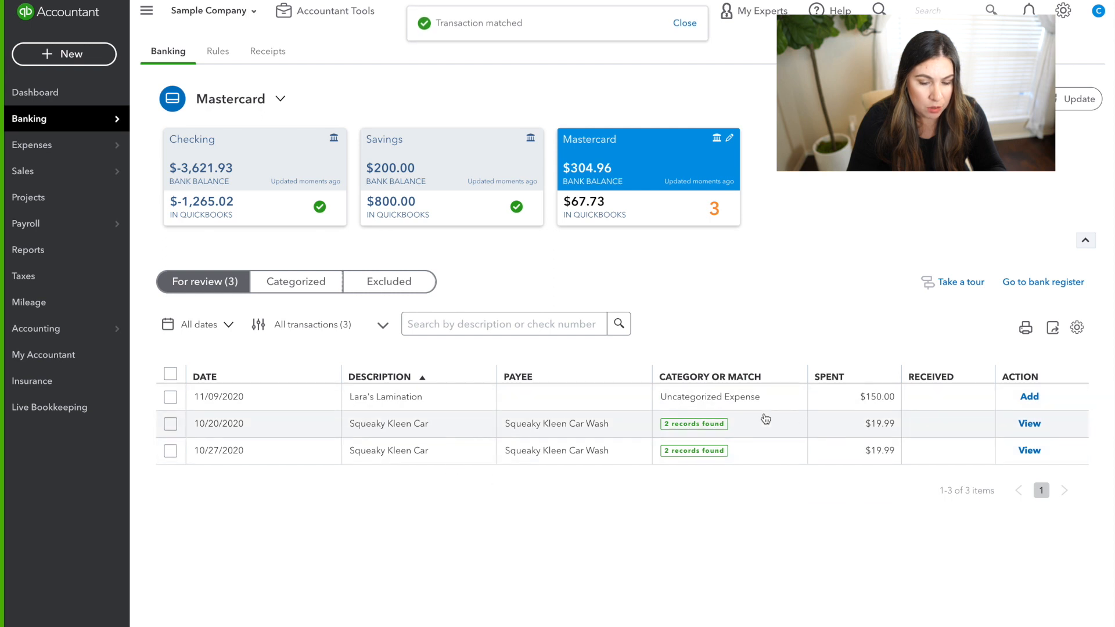
- Match the 10/20/2020 and 10/27/2020 Squeaky Kleen Car transactions to the credit card expenses with the same dates
click(779, 429)
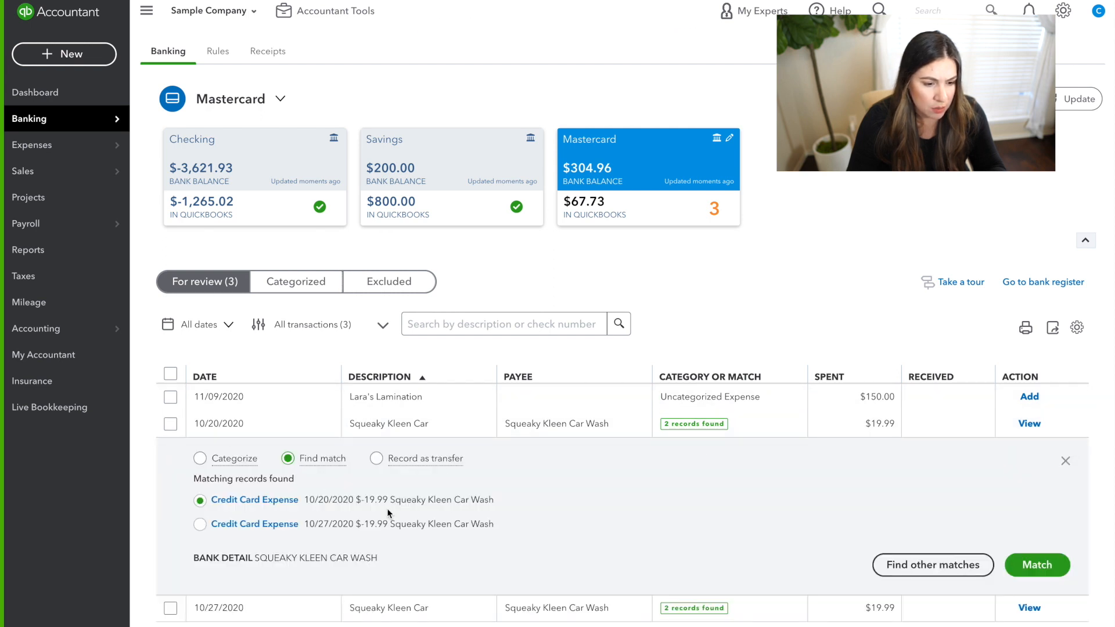
click(1036, 565)
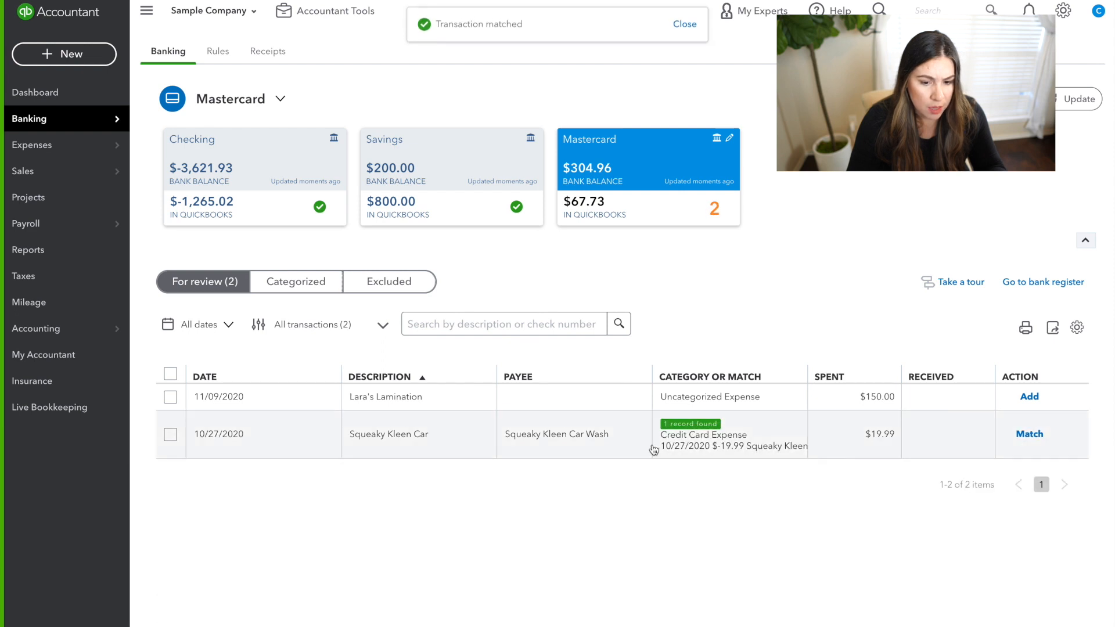
click(694, 445)
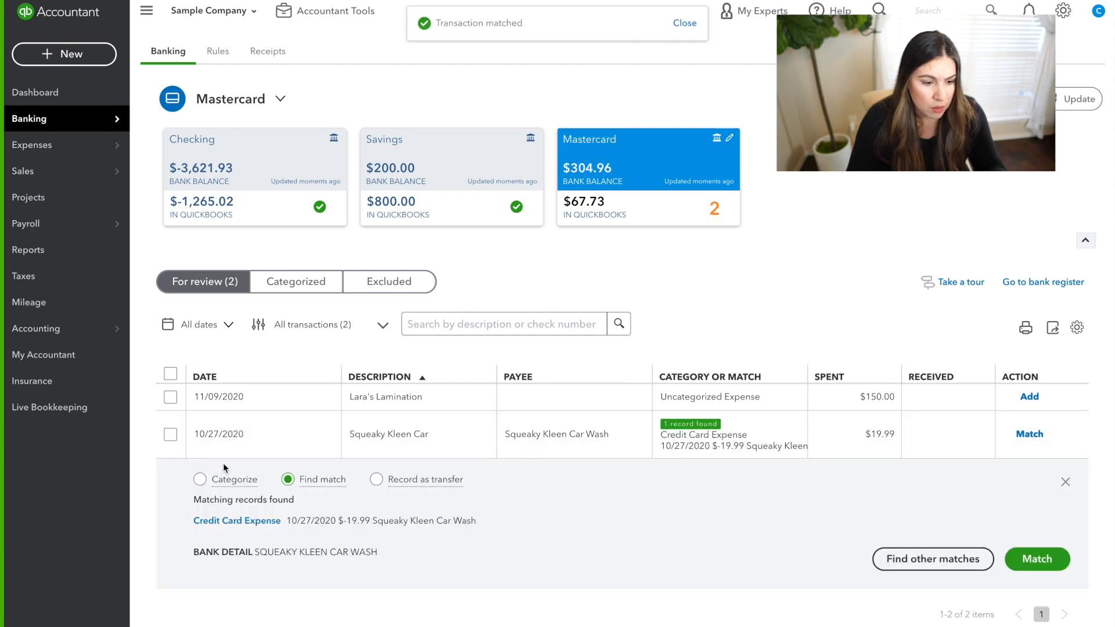
click(1037, 558)
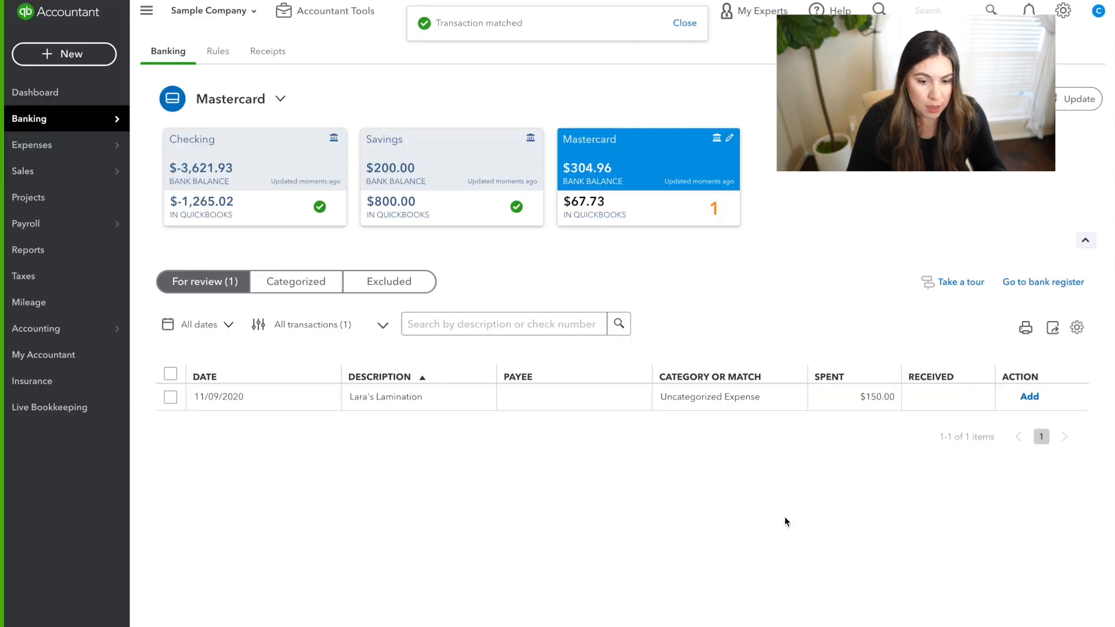
- Check the bank detail of the 11/09/2020 Lara's Lamination transaction and set its category to Office Expenses
click(447, 405)
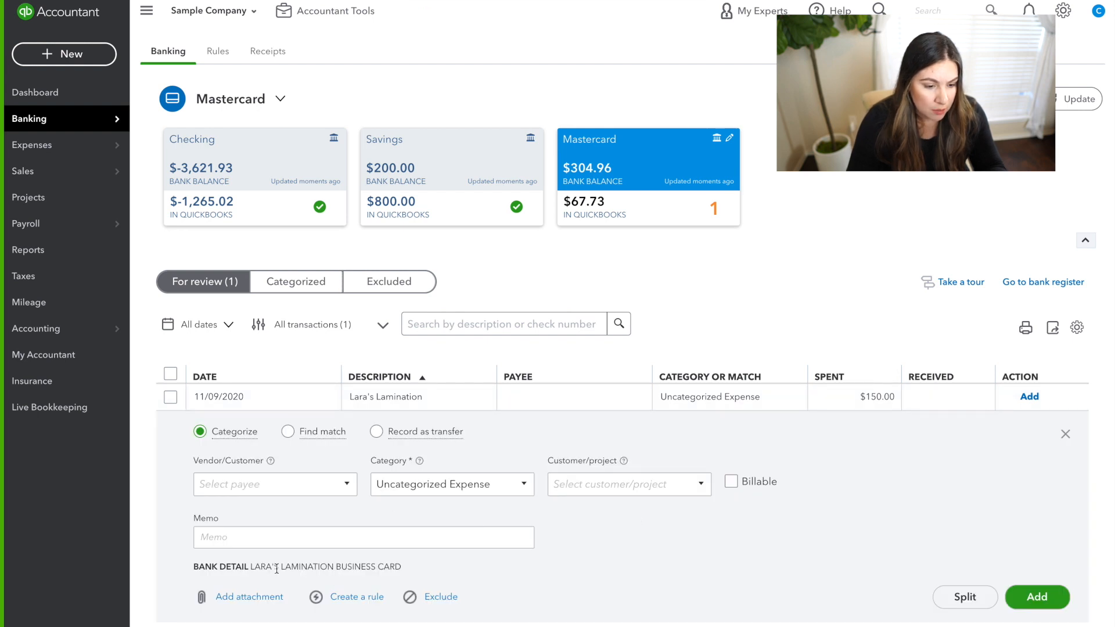
drag(277, 569, 404, 572)
click(441, 571)
click(468, 483)
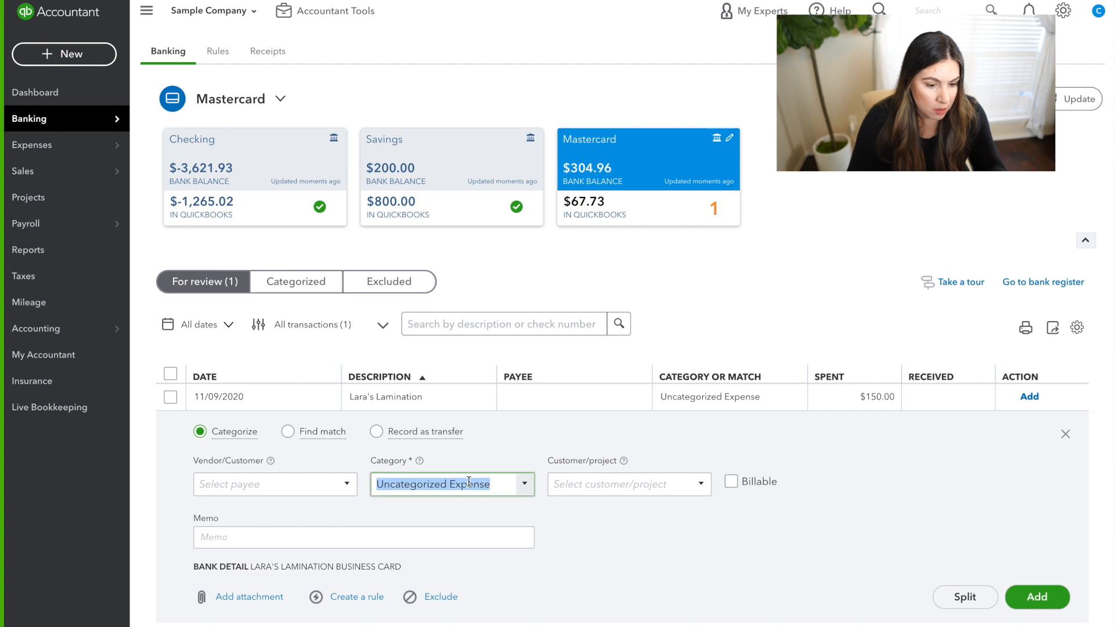
text(office)
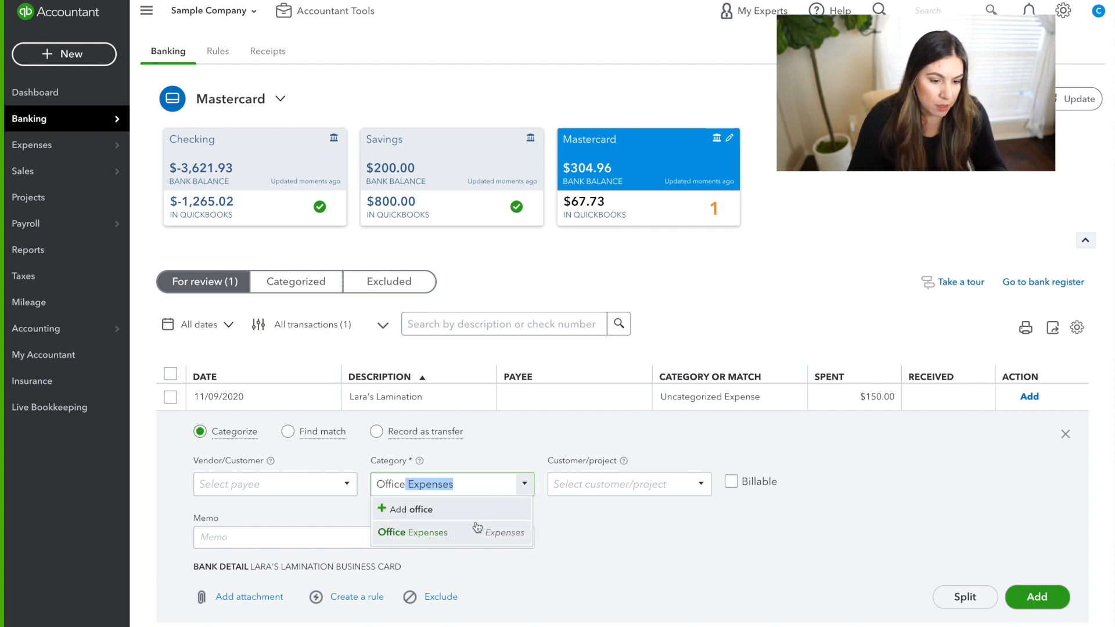
click(436, 598)
- Create Lara Lamination as a new vendor from the payee field, save it and add the Lara's Lamination transaction
click(269, 487)
text(lara)
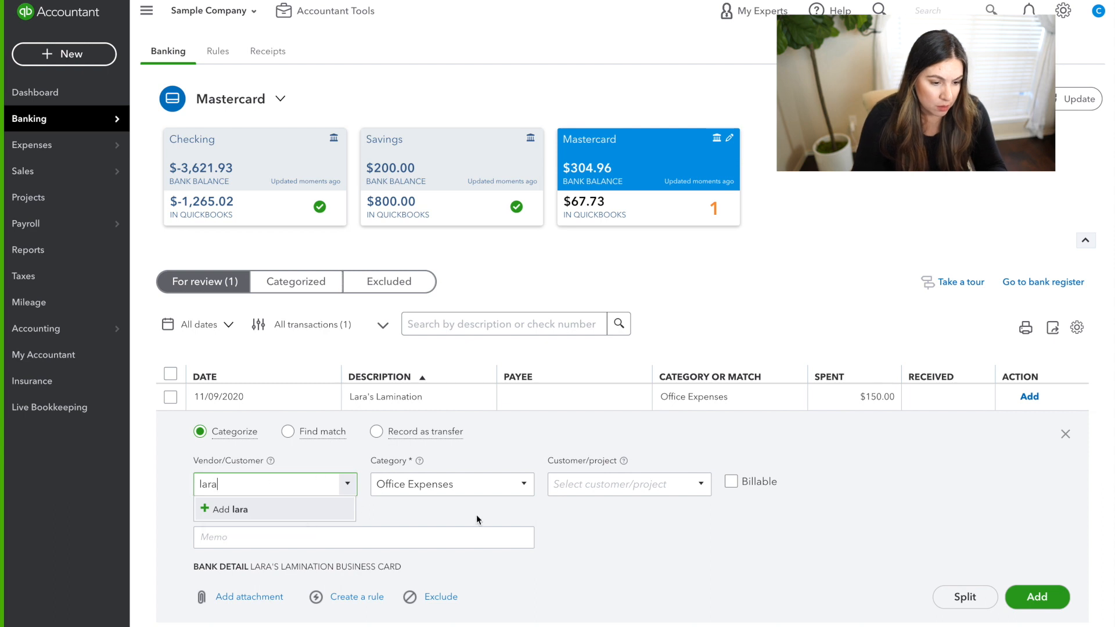
drag(256, 487, 147, 484)
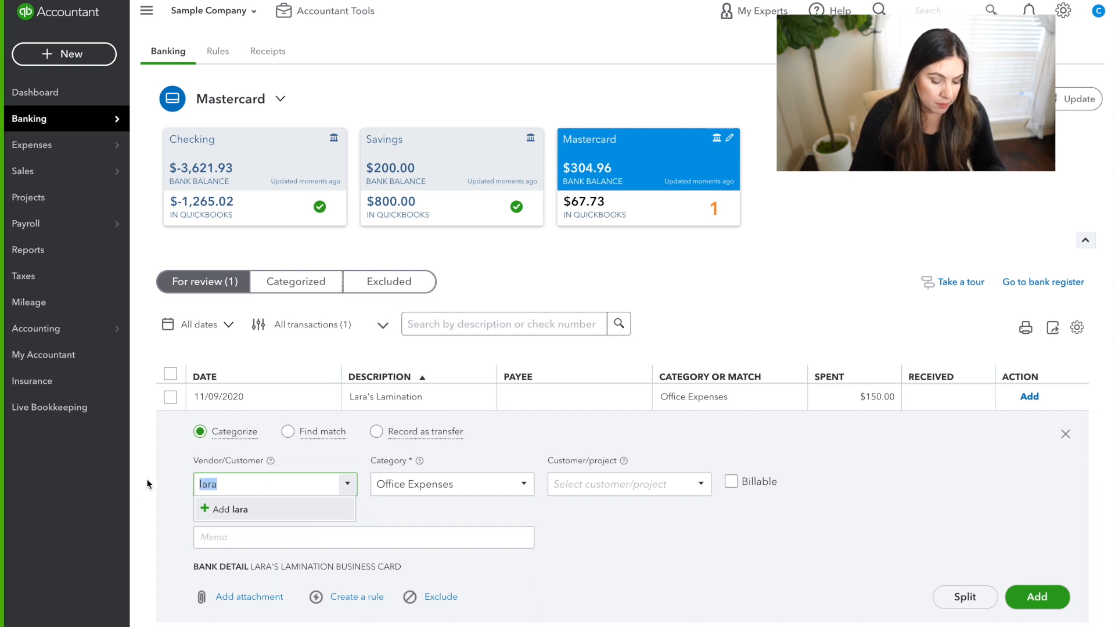
key(BackSpace)
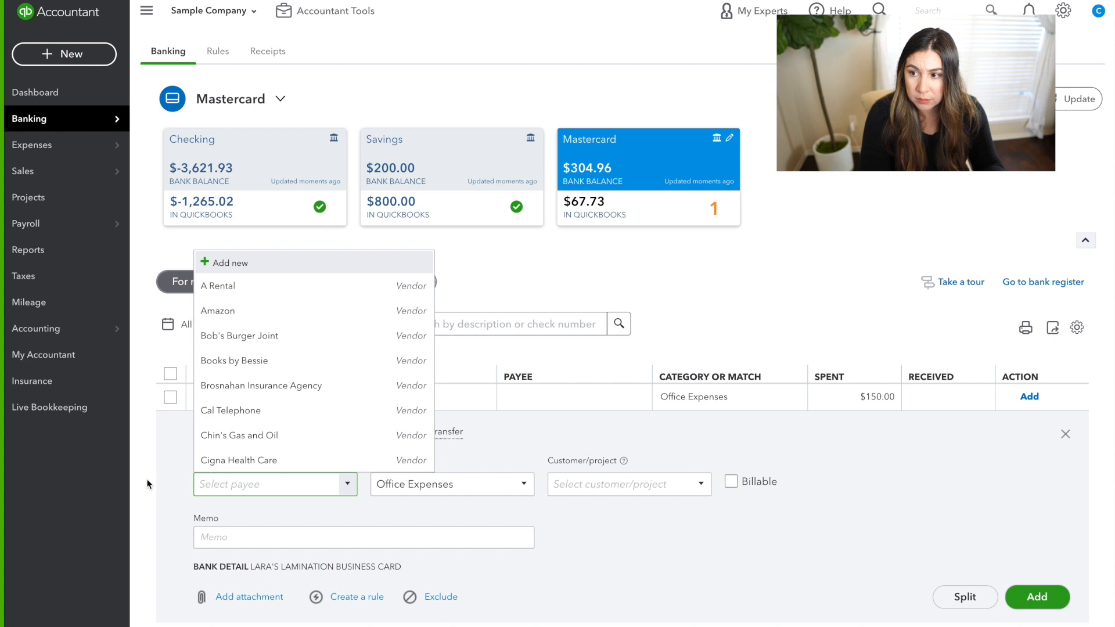
text(Lara)
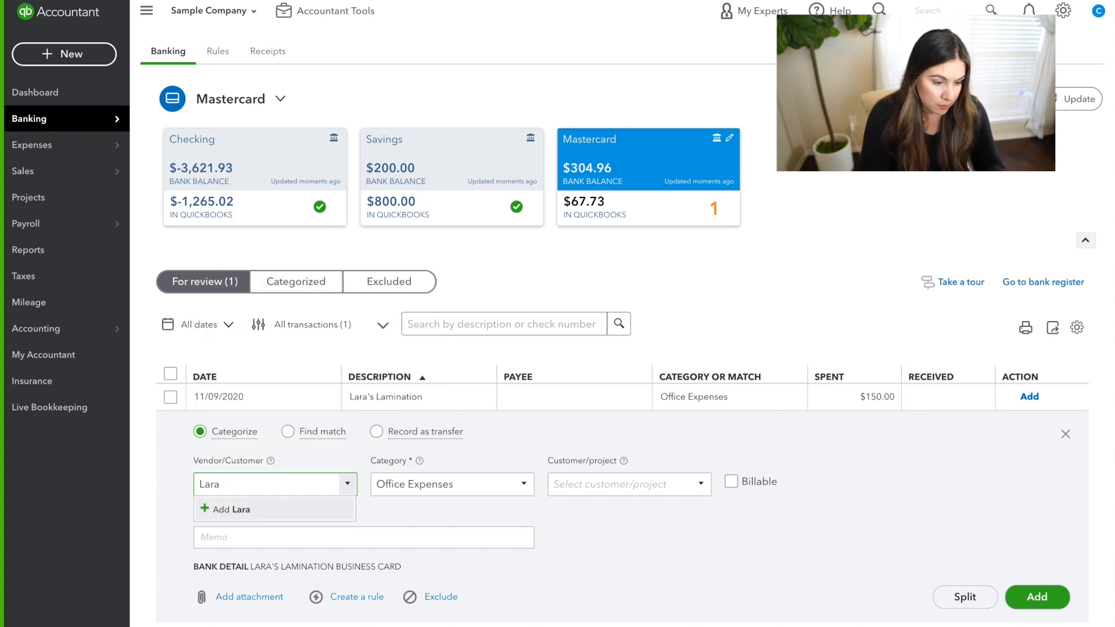
text( Lamination)
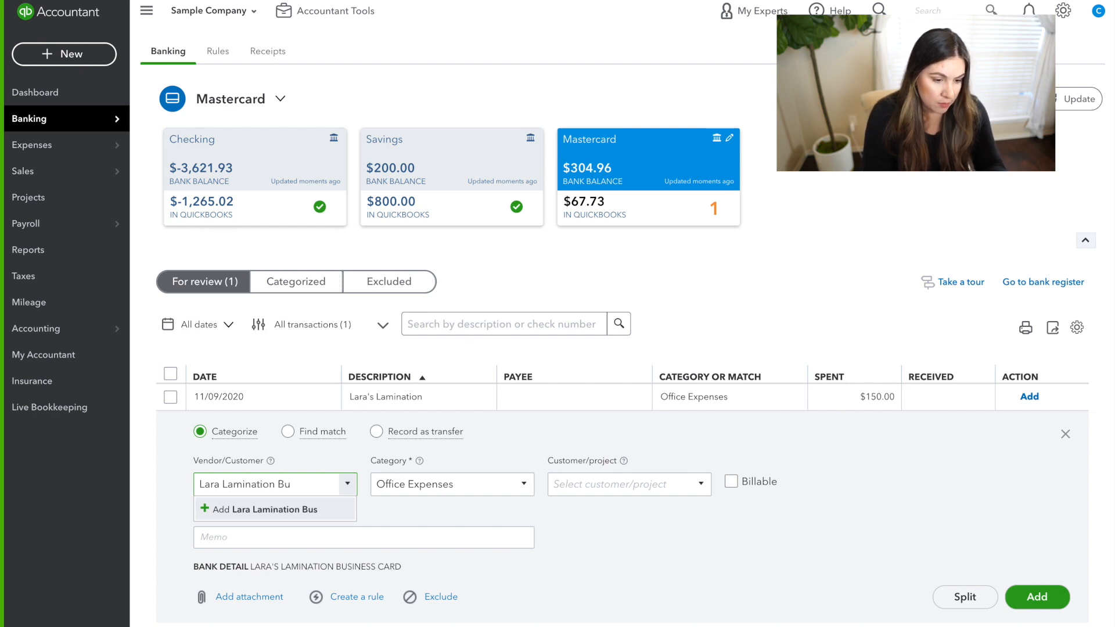
click(209, 510)
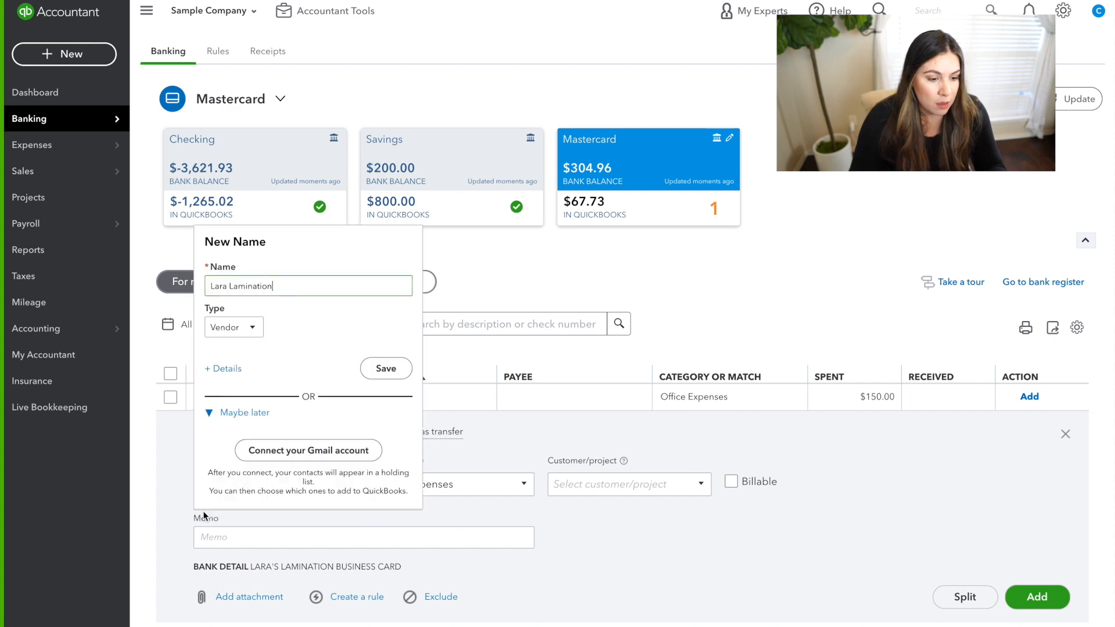
click(386, 369)
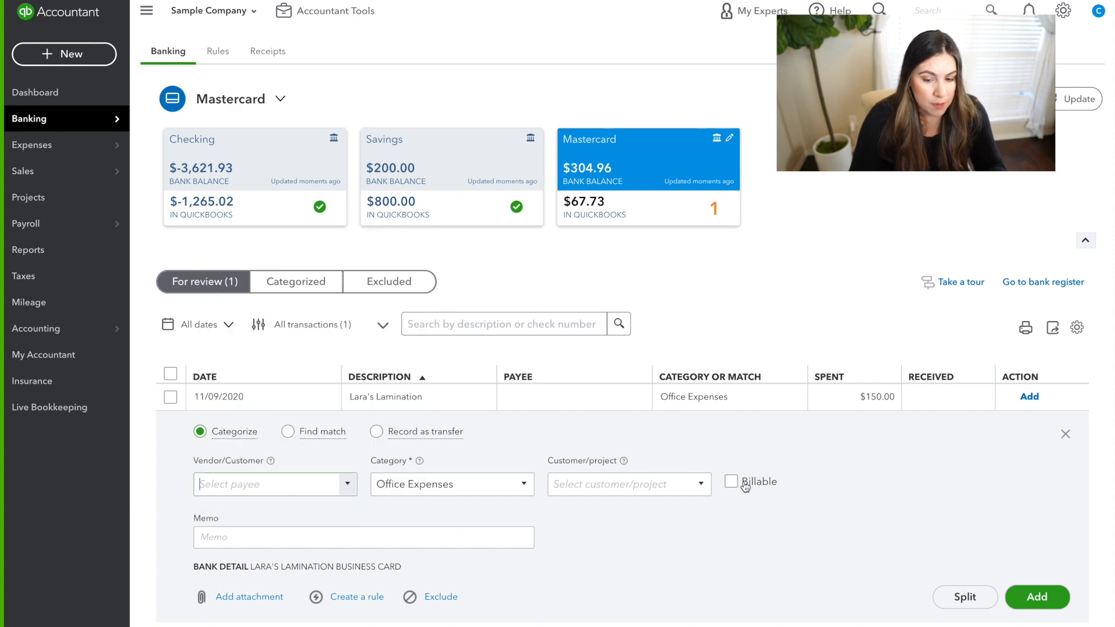
click(1037, 596)
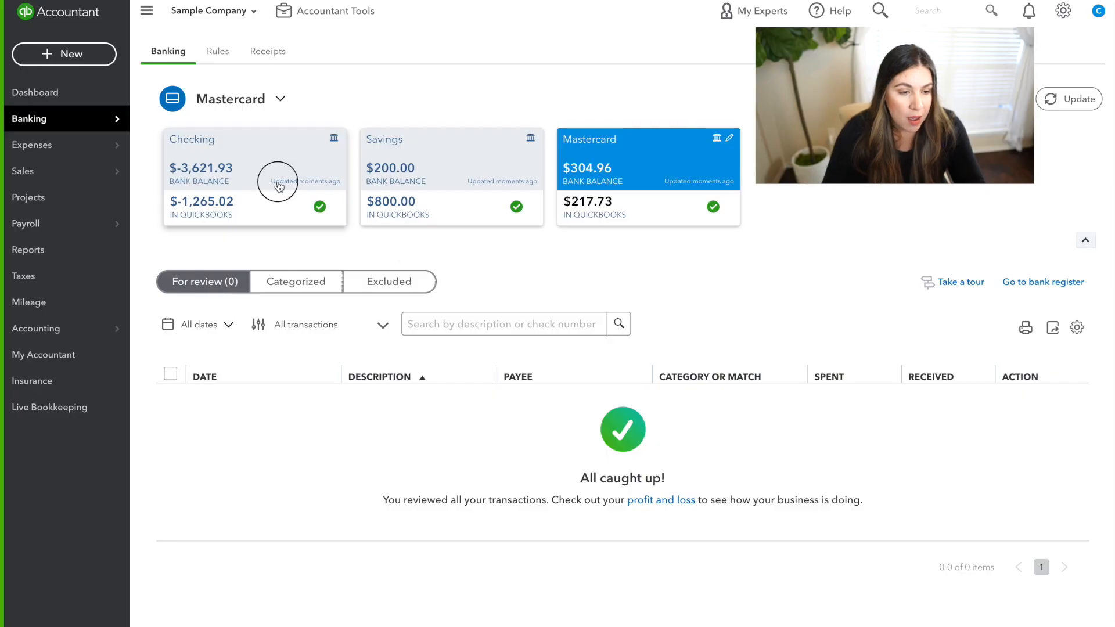
- Switch to the Checking account, open its bank register and dismiss the register introduction
click(278, 180)
click(1033, 284)
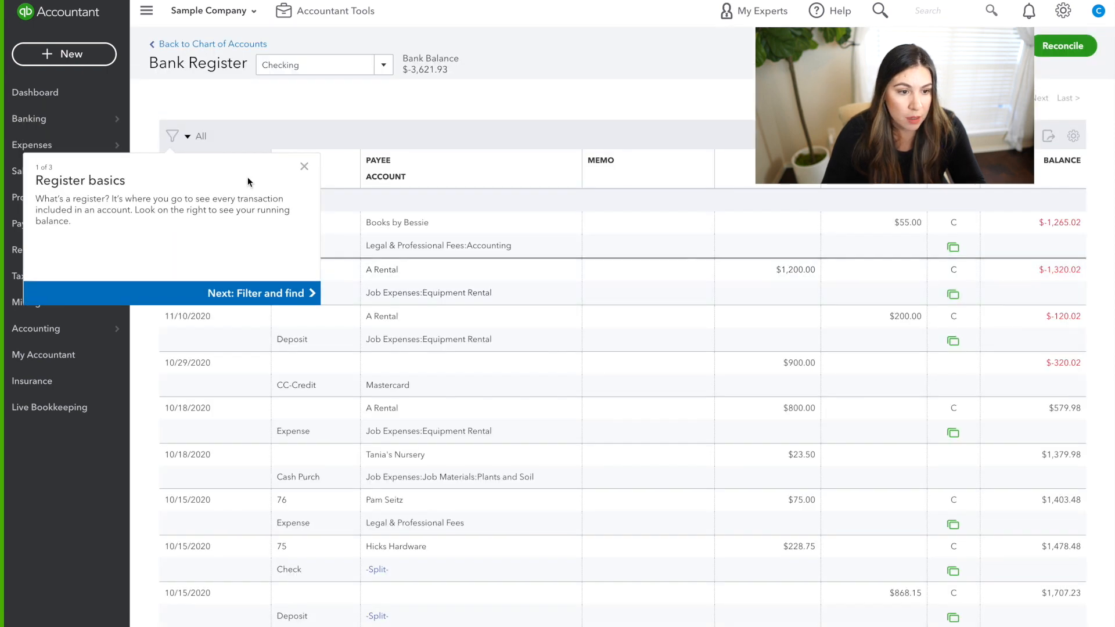
click(303, 169)
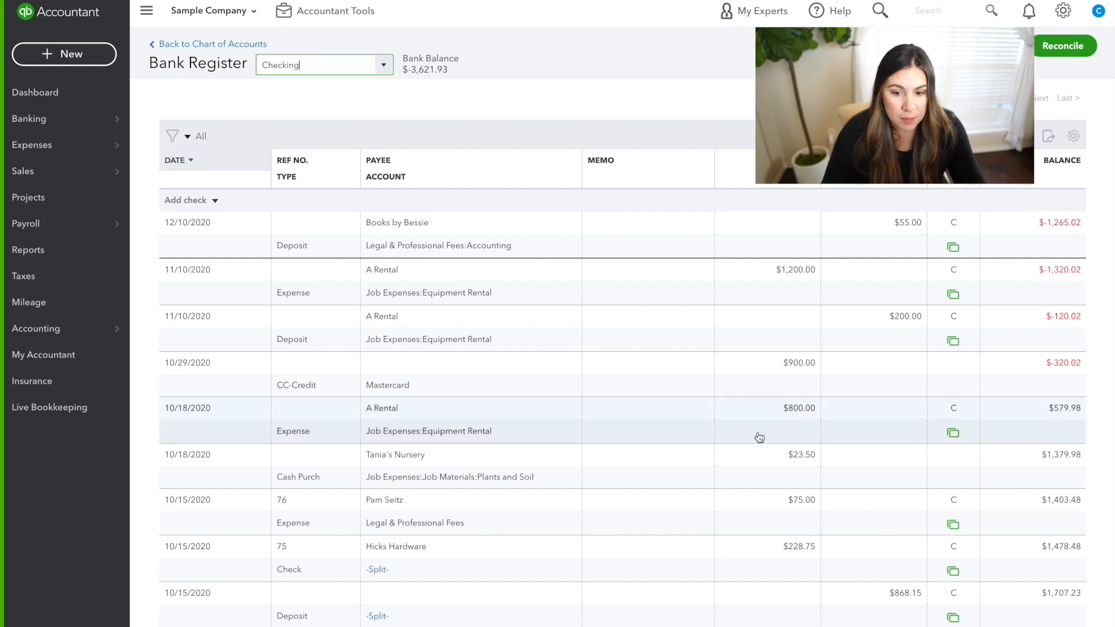
- Look through the Checking register for entries without a cleared status, inspecting the 10/14/2020 Tim Philip Masonry bill payment and cancelling out of it
scroll(759, 436, down, 1)
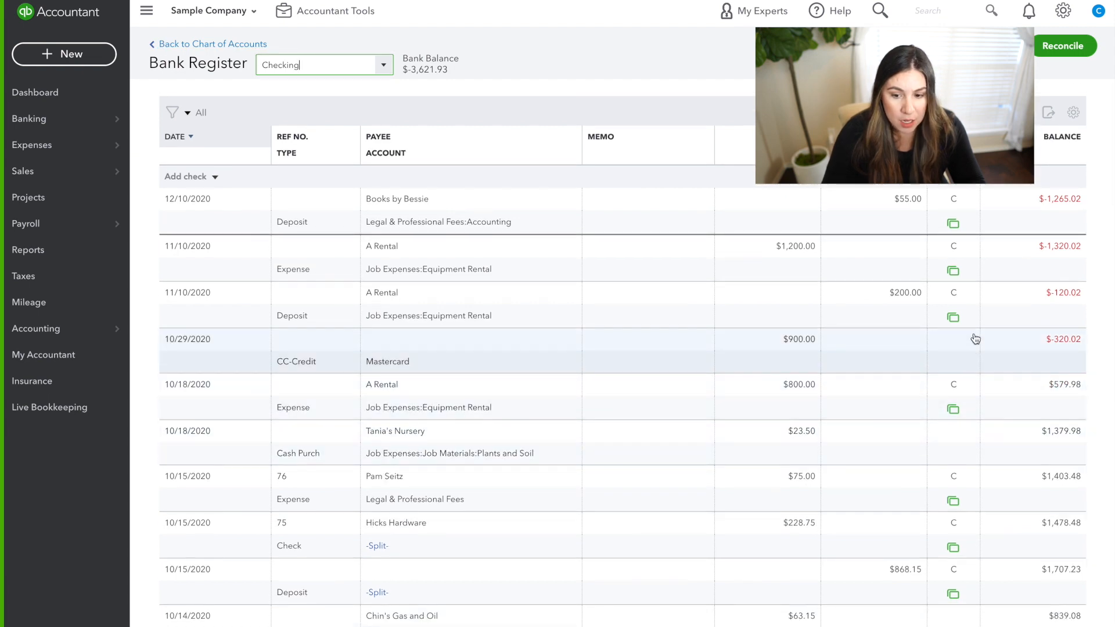
scroll(966, 525, down, 1)
scroll(966, 525, up, 2)
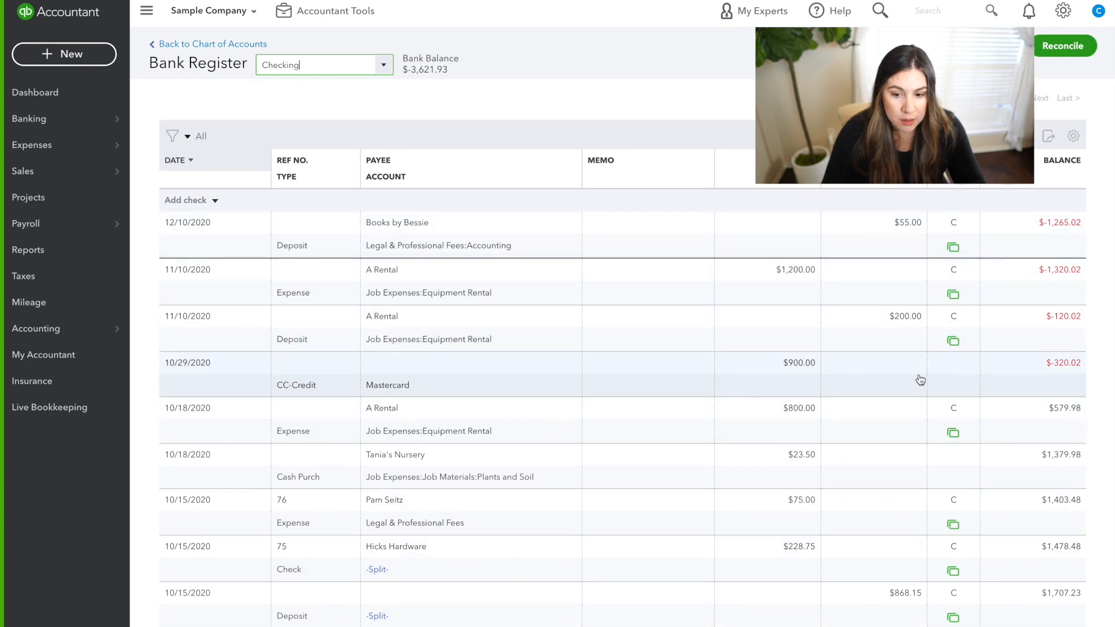
scroll(928, 378, down, 4)
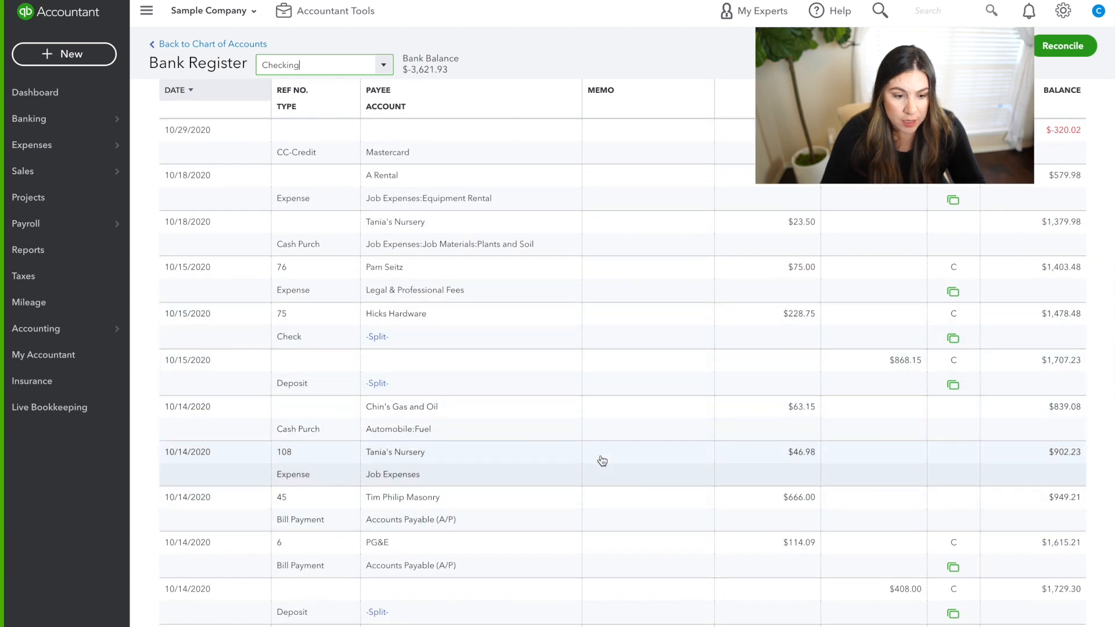
scroll(665, 546, down, 1)
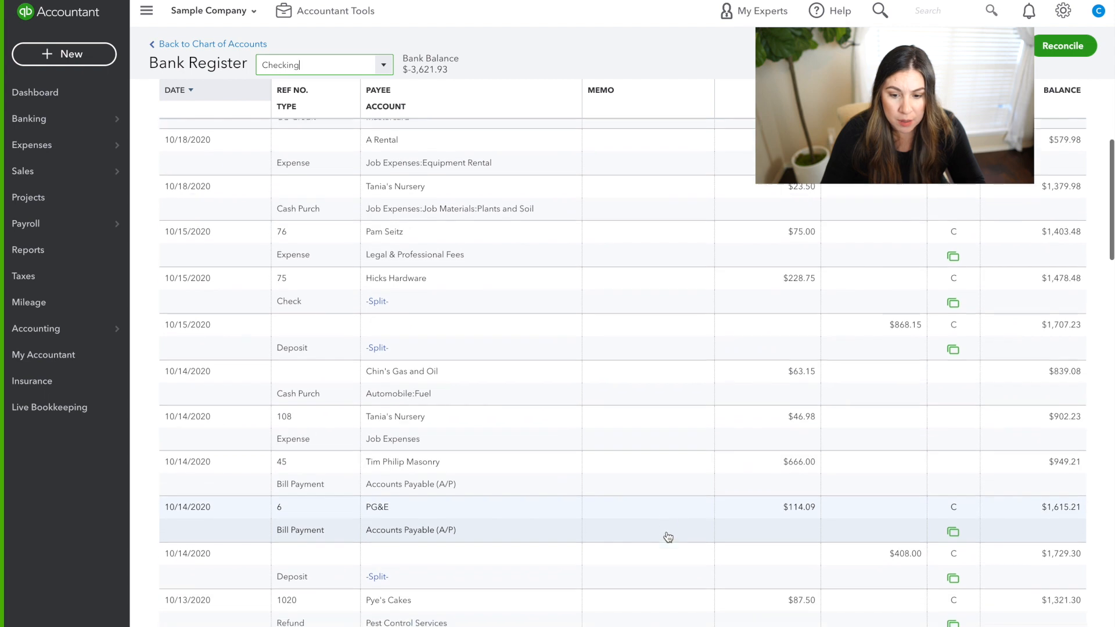
scroll(665, 540, down, 1)
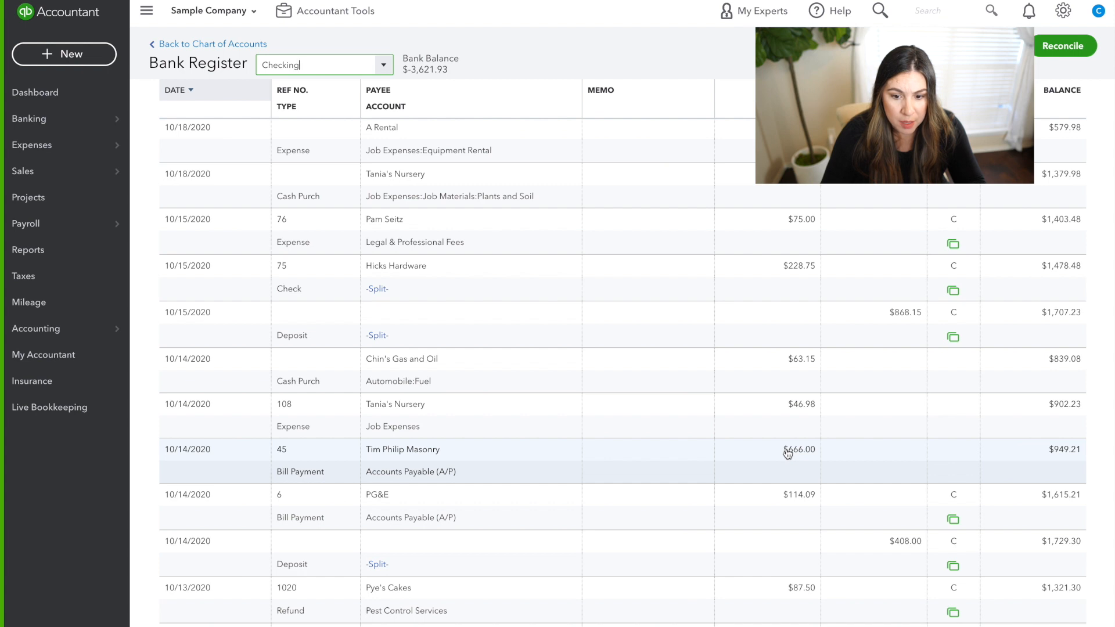
scroll(787, 453, down, 3)
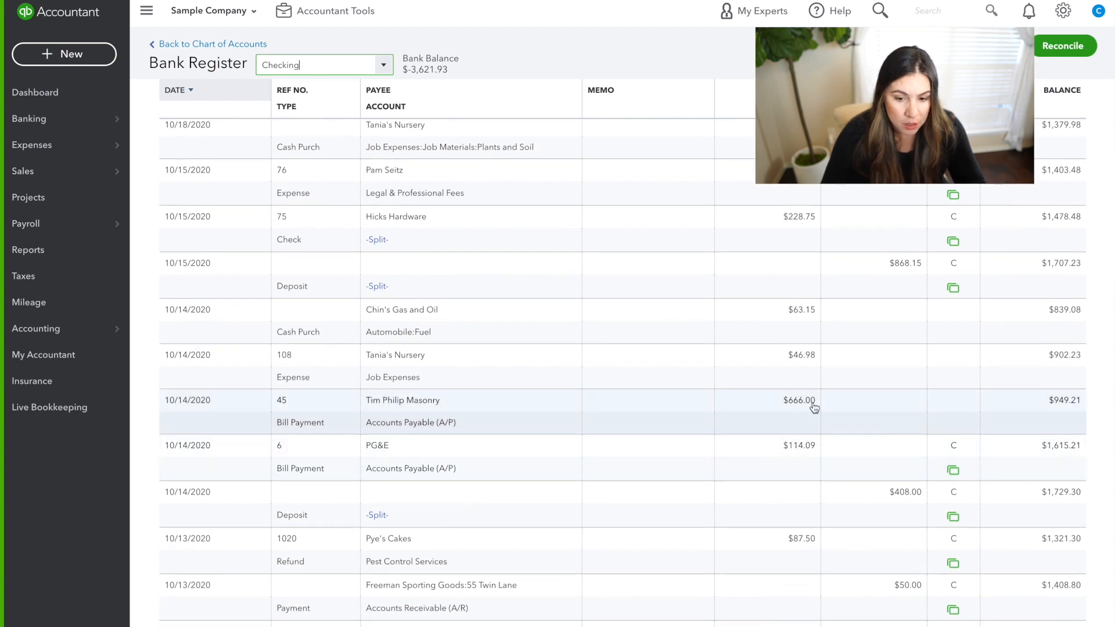
click(799, 402)
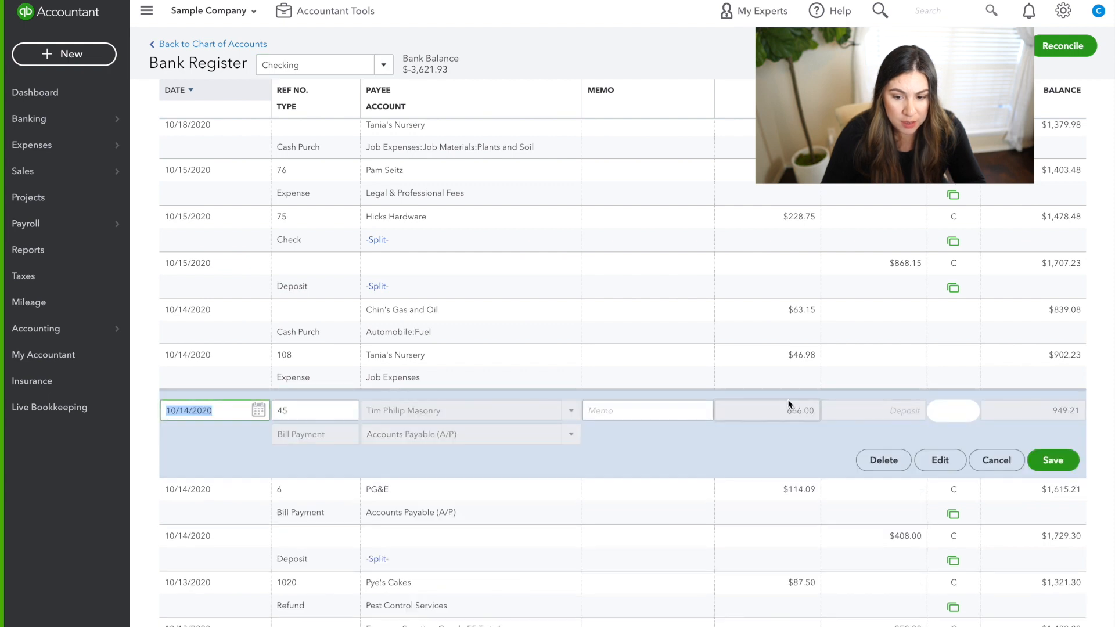
click(1009, 461)
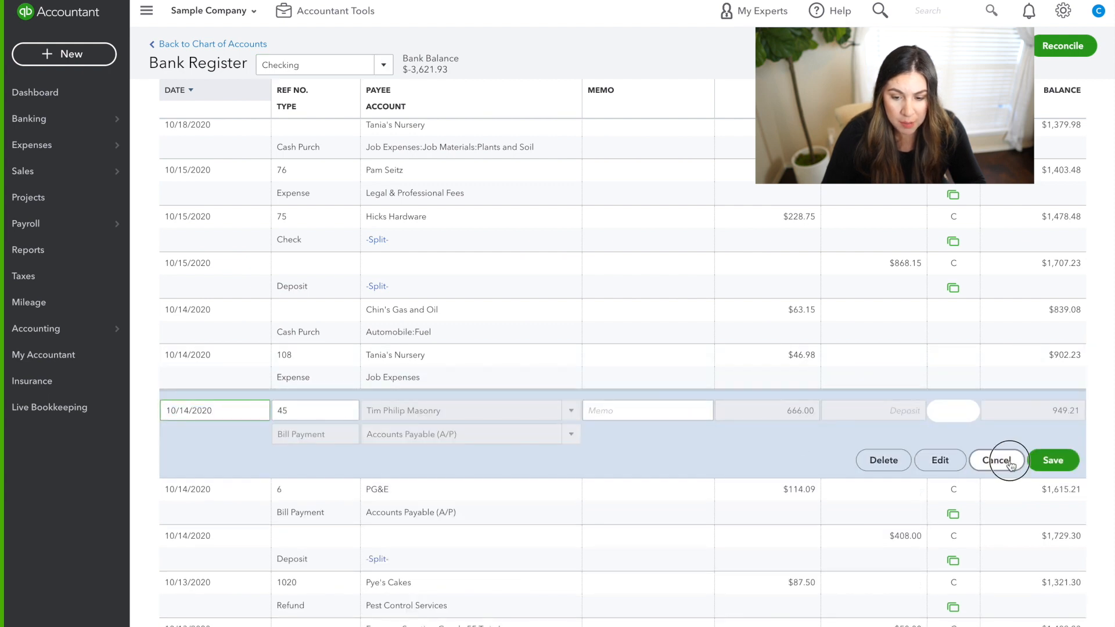
scroll(795, 406, down, 3)
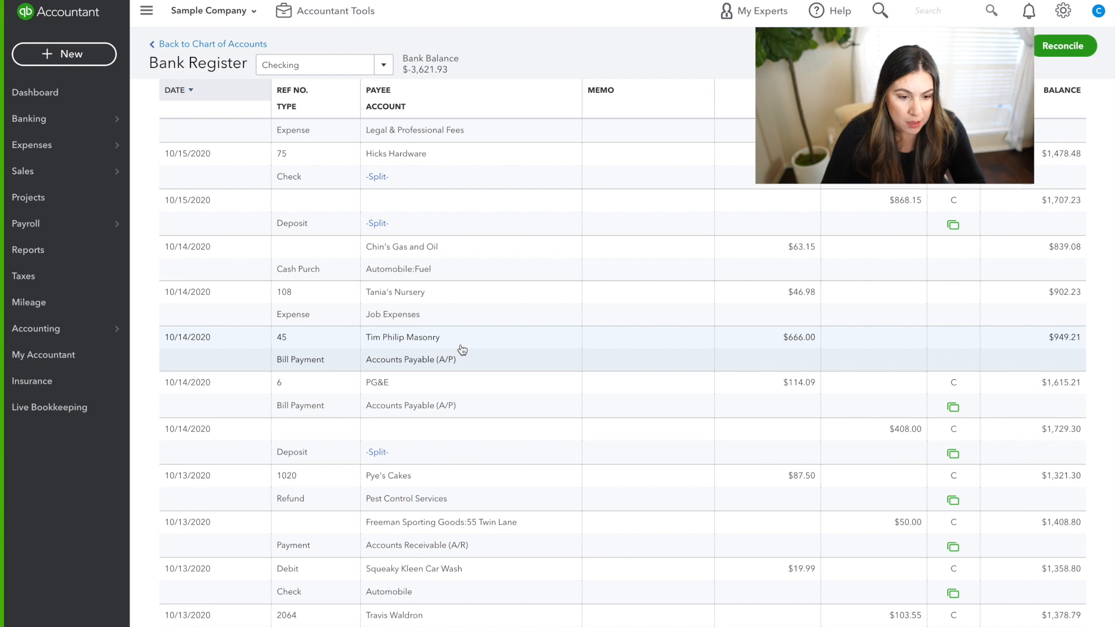
scroll(462, 350, up, 5)
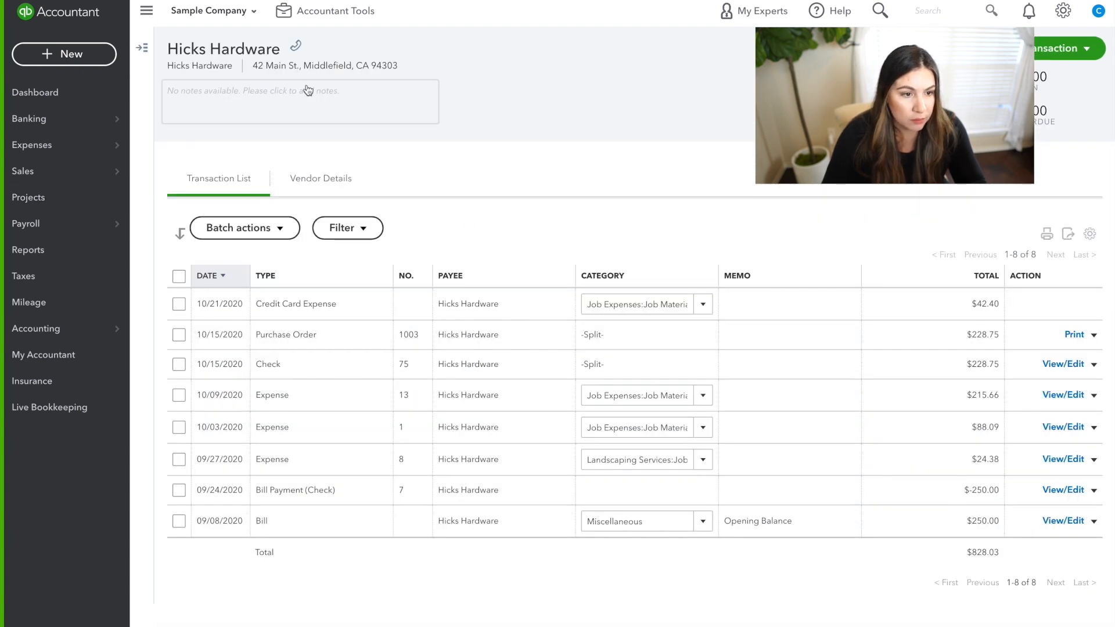
- Find Tim Philip Masonry by filtering the vendor list for "tim", inspect its 09/30/2020 bill and close it
click(142, 48)
click(200, 70)
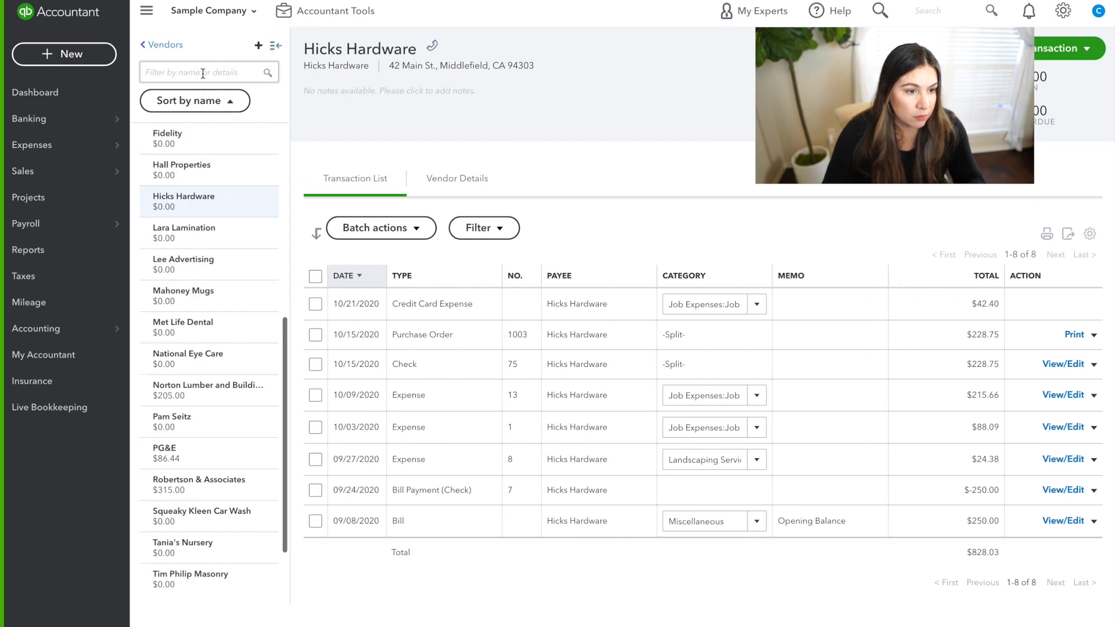
text(tim)
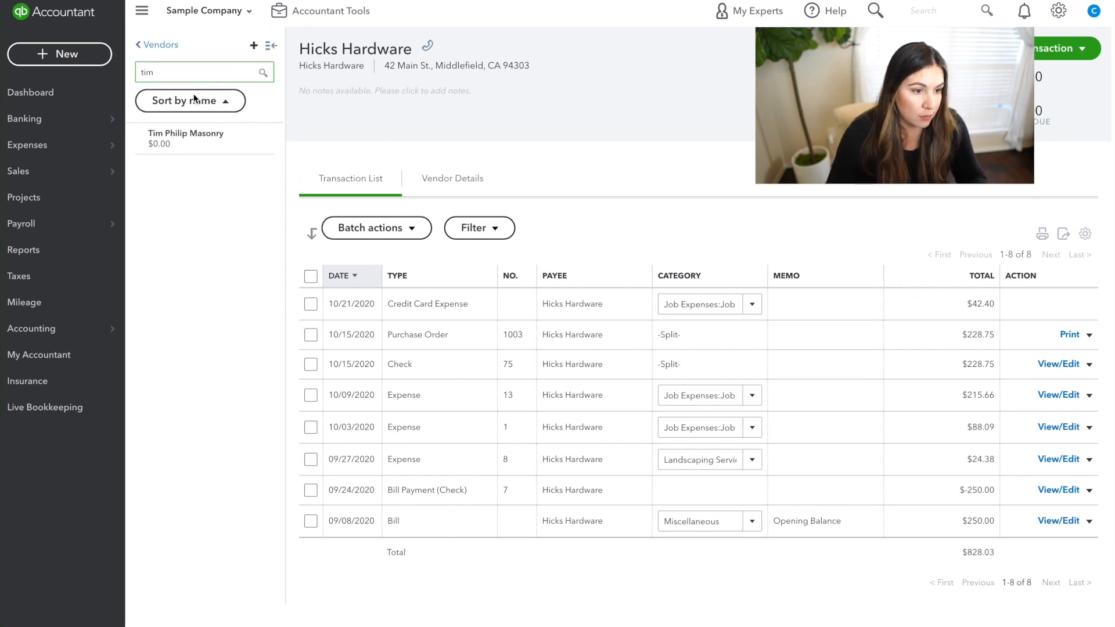
click(198, 141)
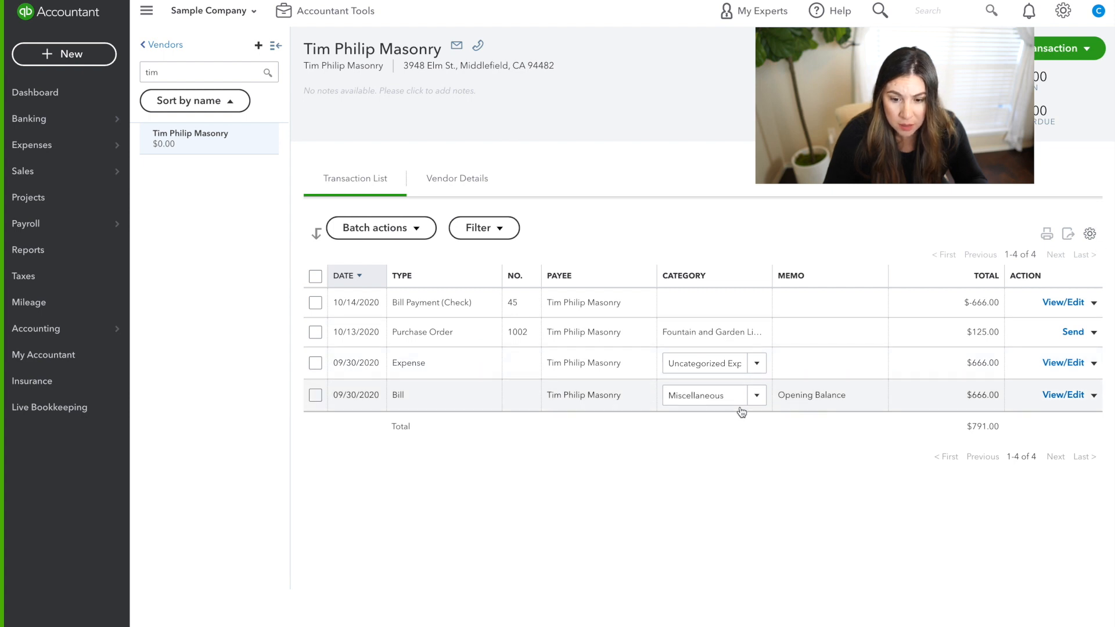
click(849, 401)
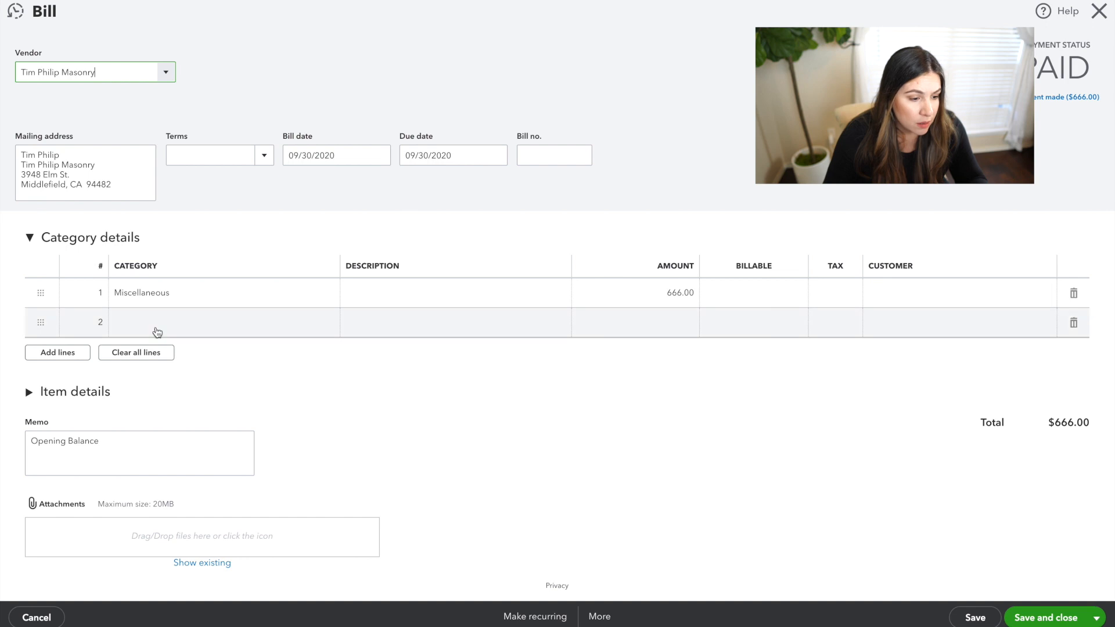
click(1098, 11)
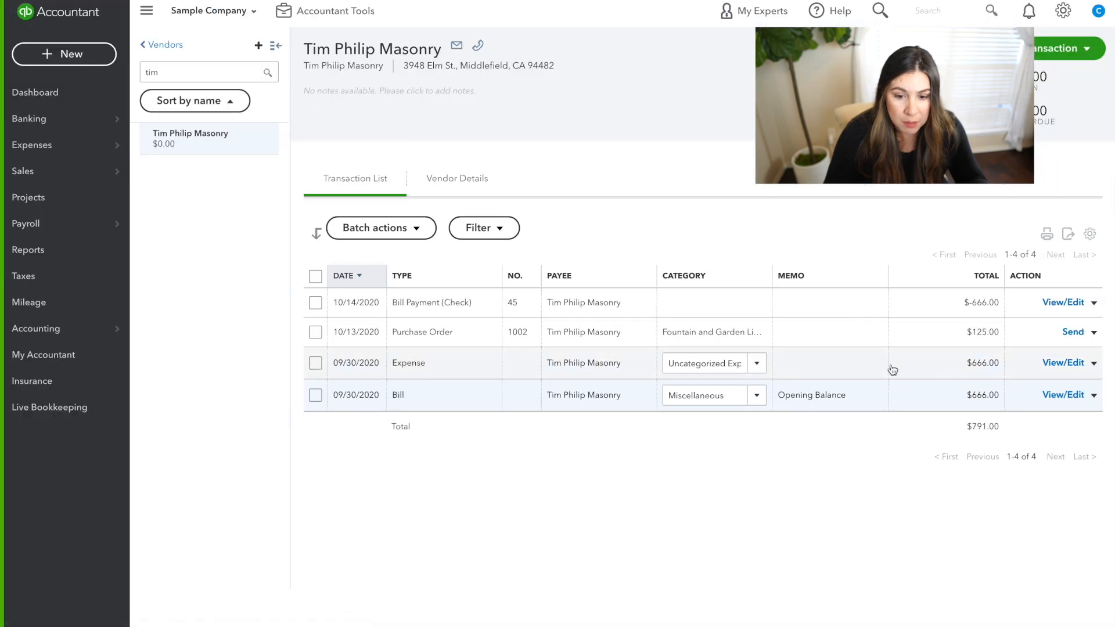
- Inspect the 09/30/2020 Tim Philip Masonry expense and its category line, and close it without changes
click(988, 371)
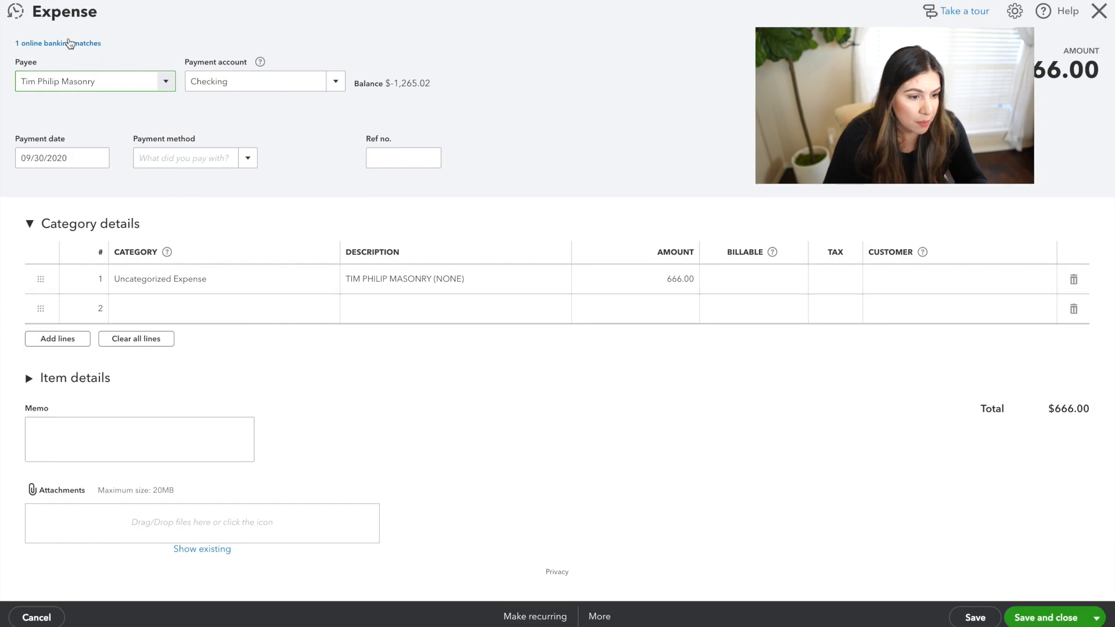
click(224, 282)
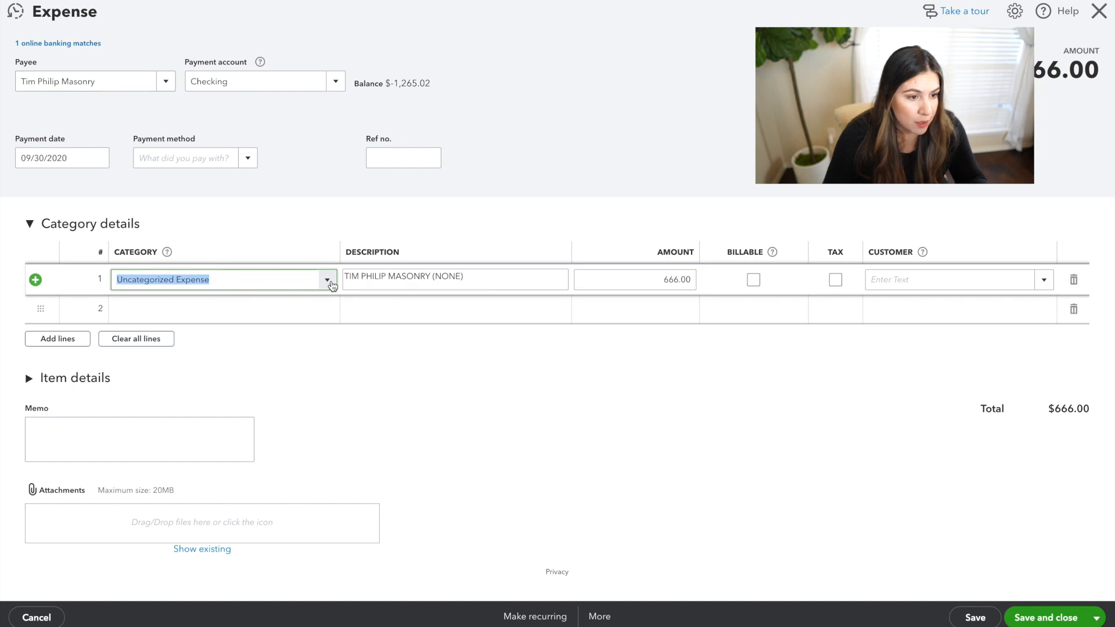
click(1096, 12)
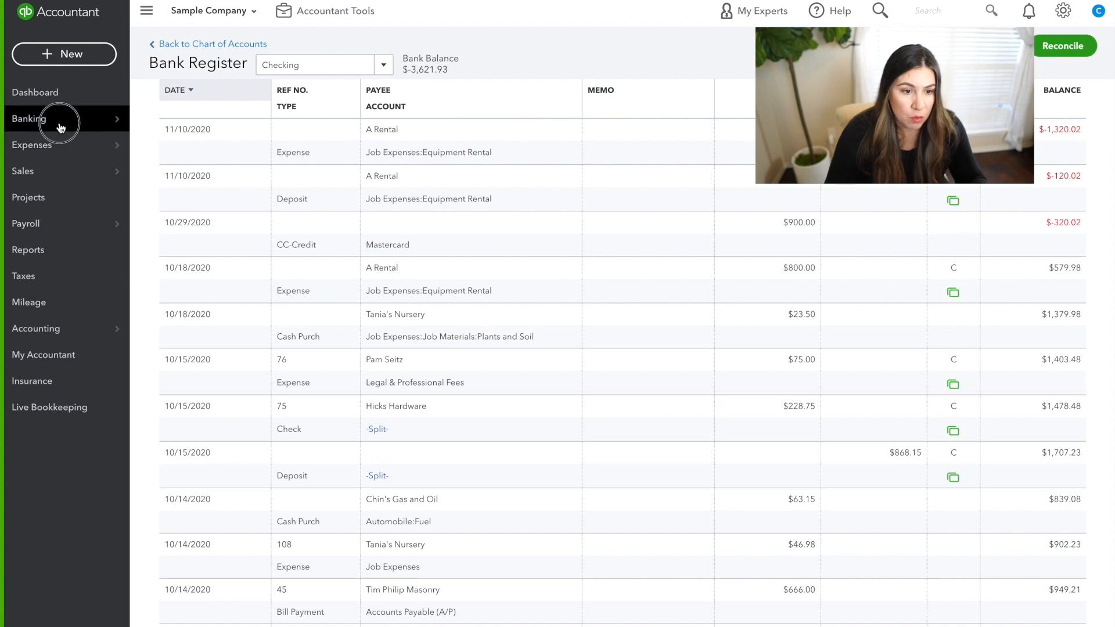
- Change the category assigned by the Tim Philip Masonry bank rule to Job Expenses and save the rule
click(60, 123)
click(218, 52)
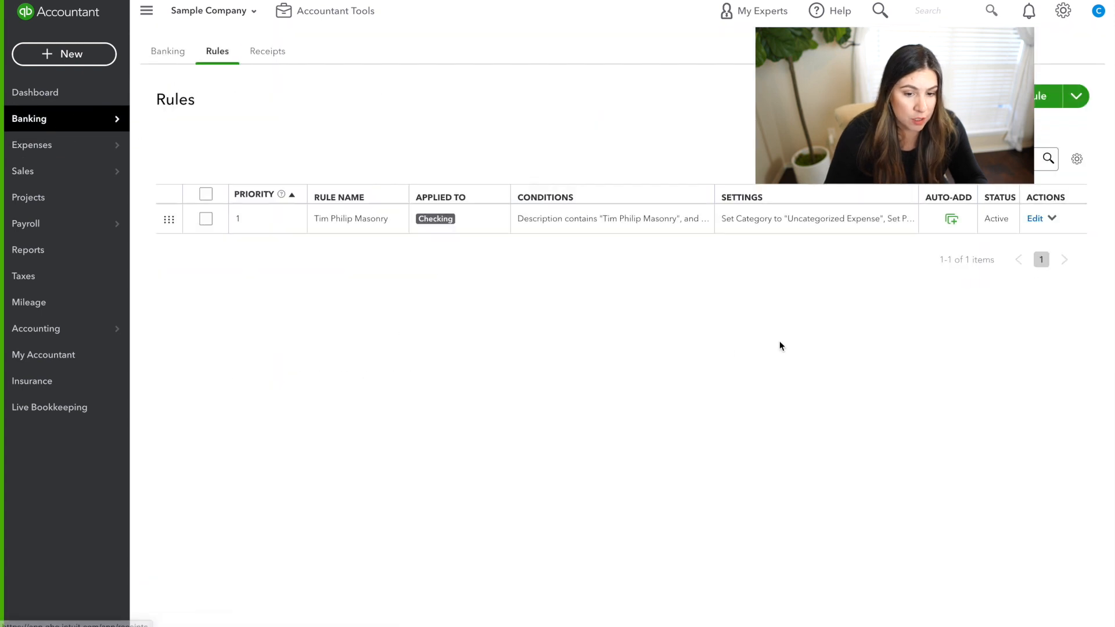
click(1034, 218)
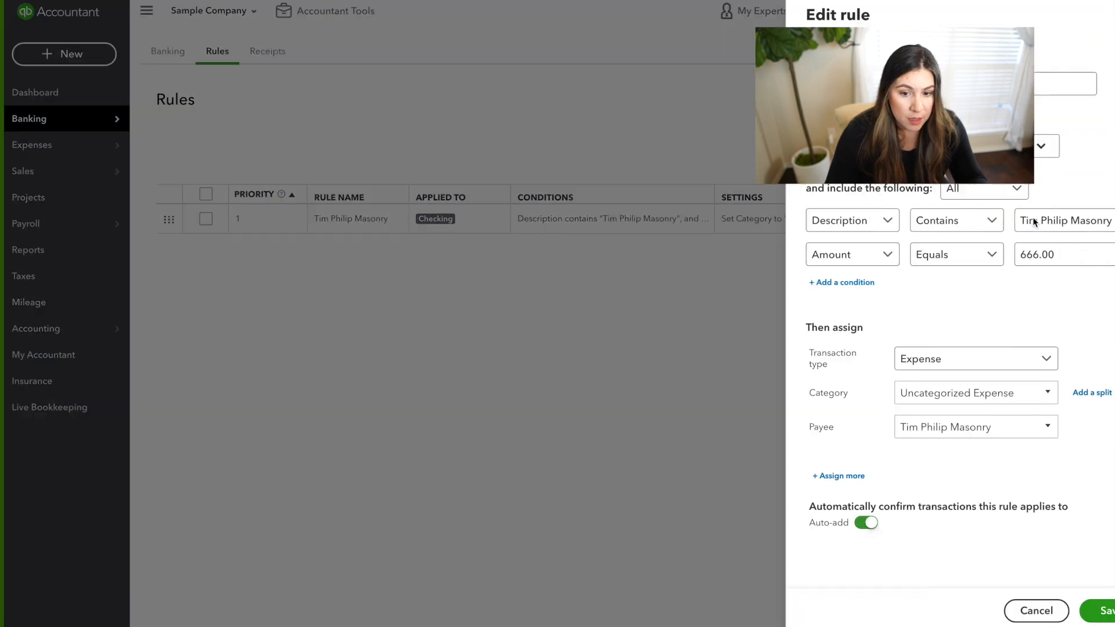
click(941, 399)
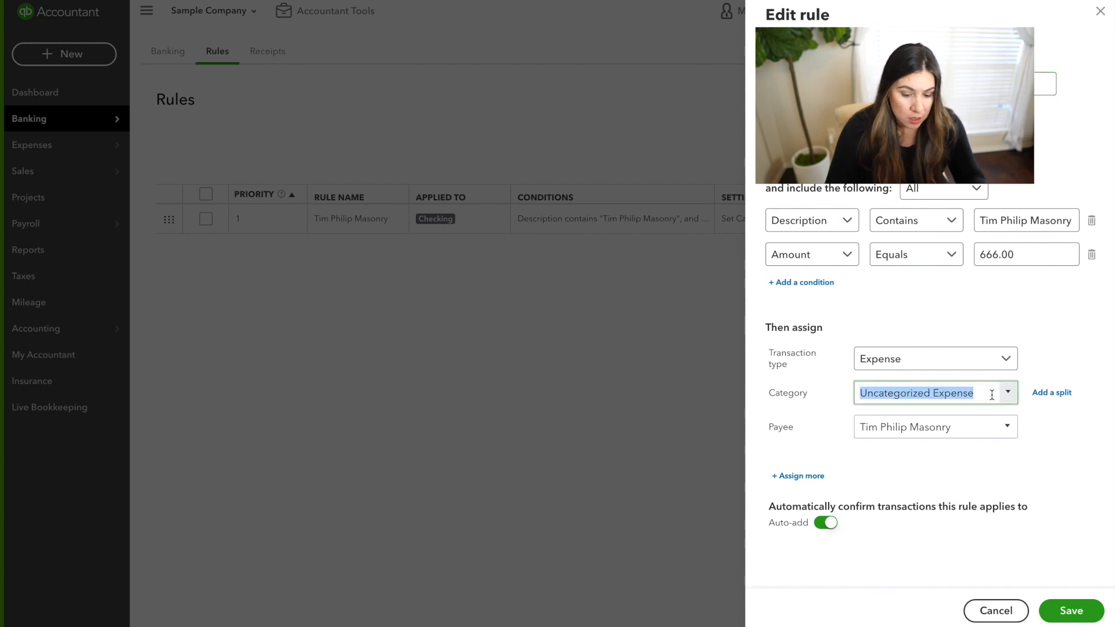
key(BackSpace)
text(Job Expenses)
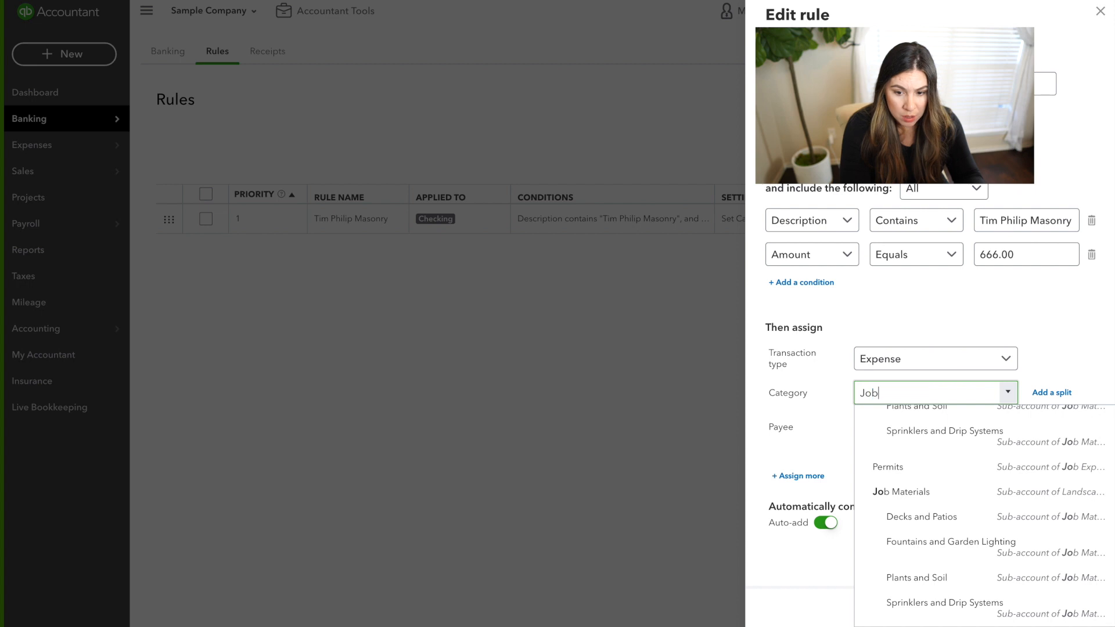
click(1080, 339)
click(1076, 612)
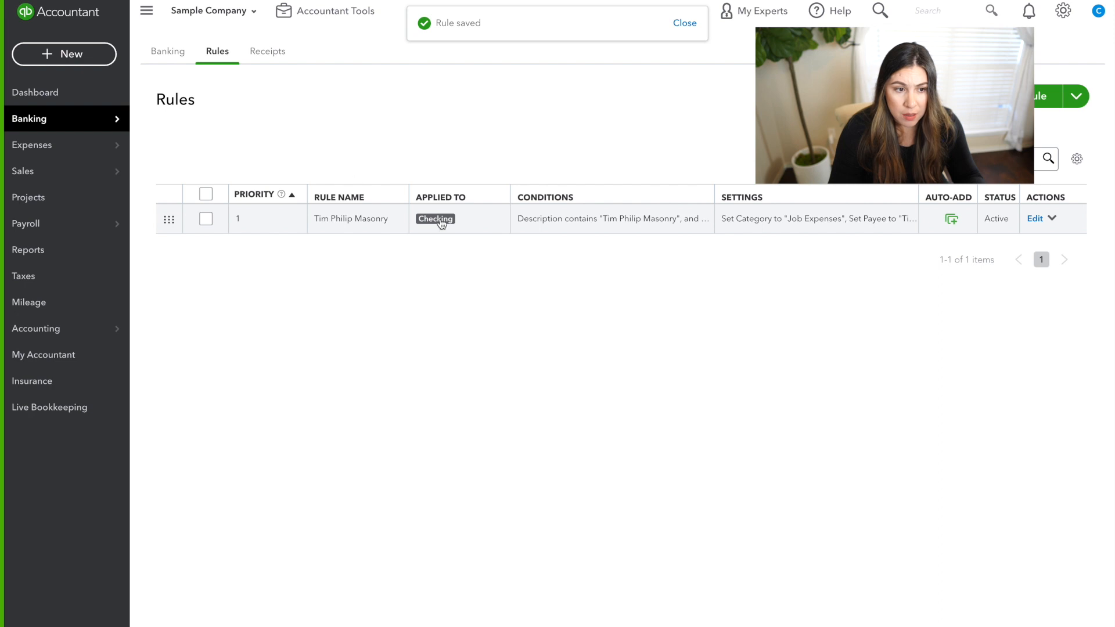
- Find the 09/30/2020 Tim Philip Masonry expense among the categorized Checking transactions, recategorize it to Job Expenses, save and close it
click(167, 51)
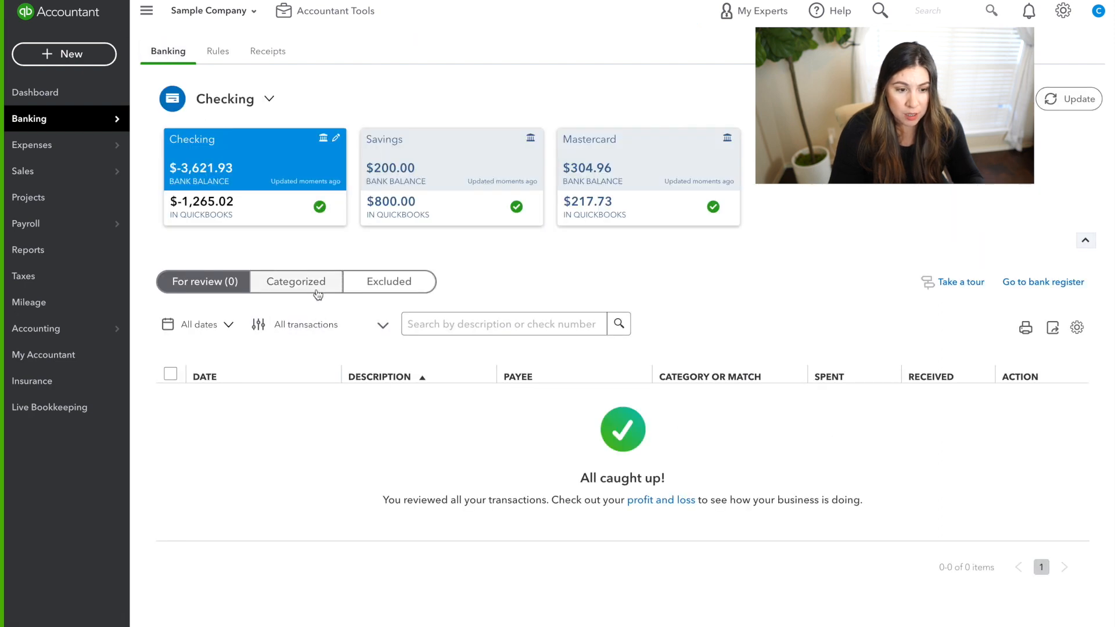
click(315, 294)
scroll(899, 558, down, 3)
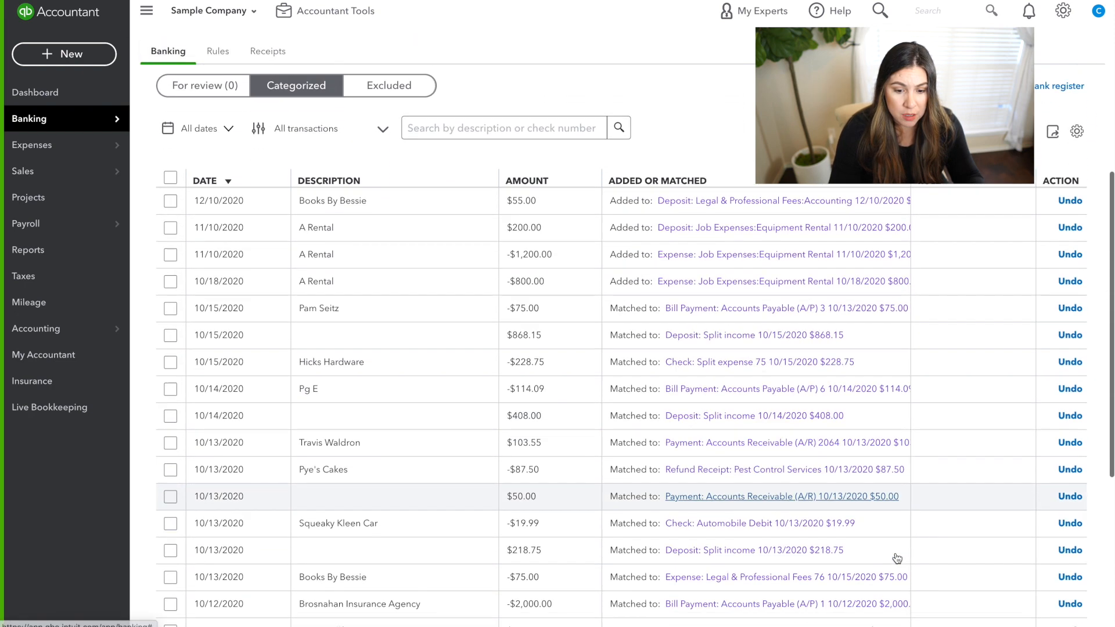
scroll(897, 559, down, 1)
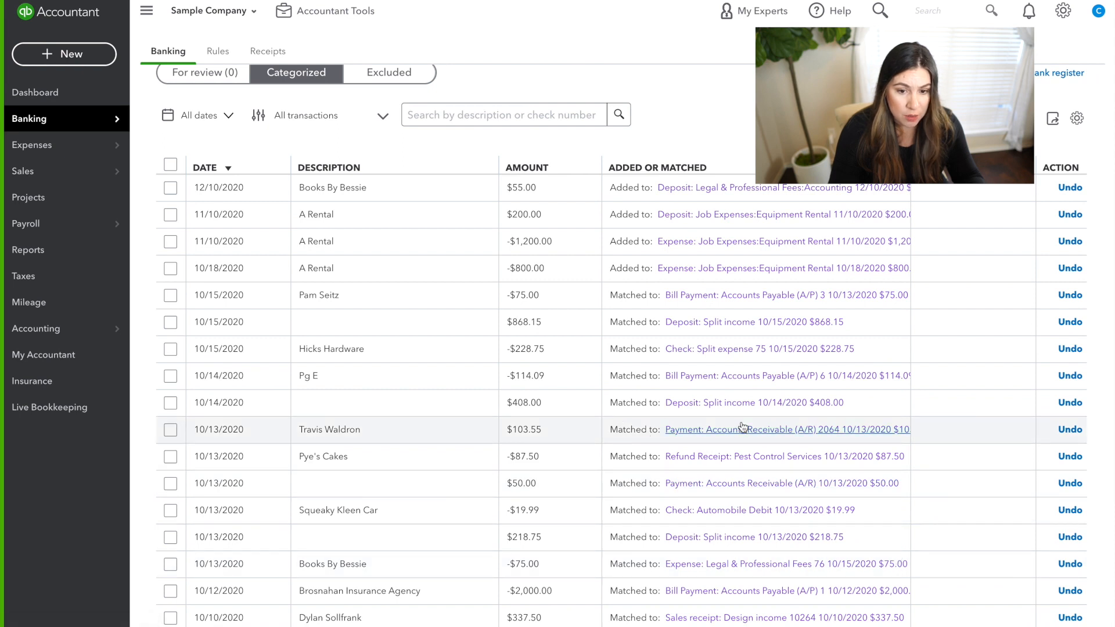
scroll(743, 427, down, 4)
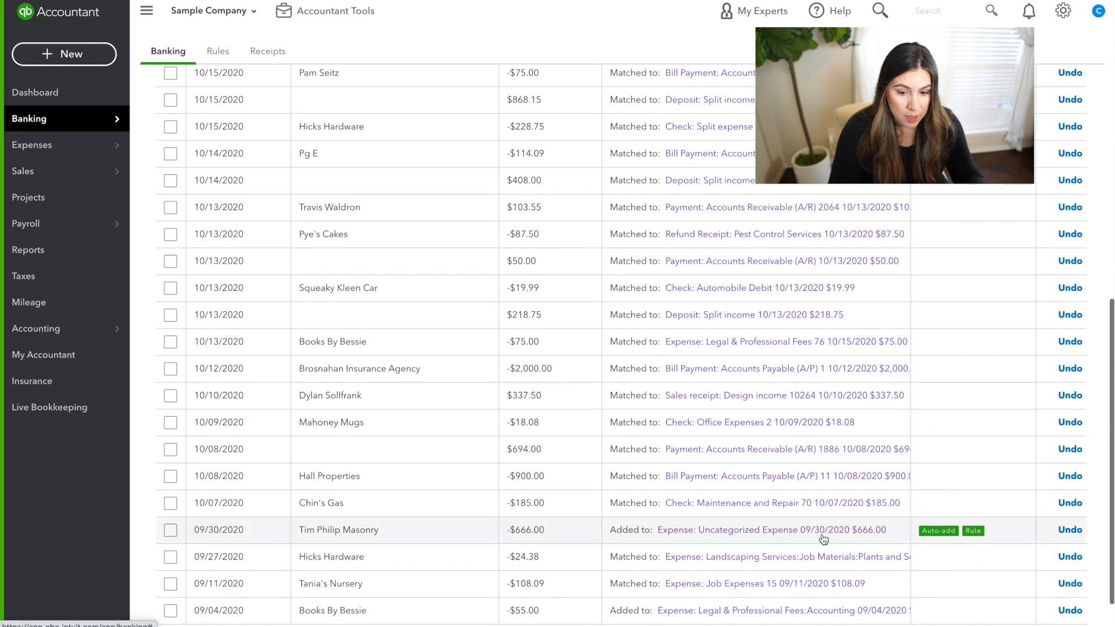
click(749, 530)
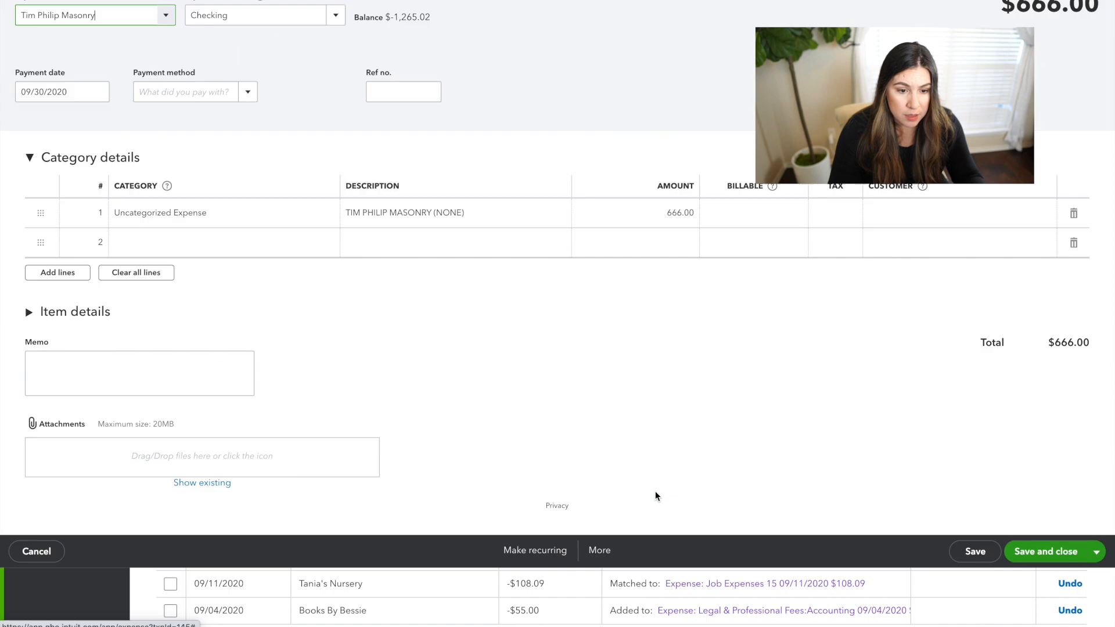
click(197, 279)
text(Job Expenses)
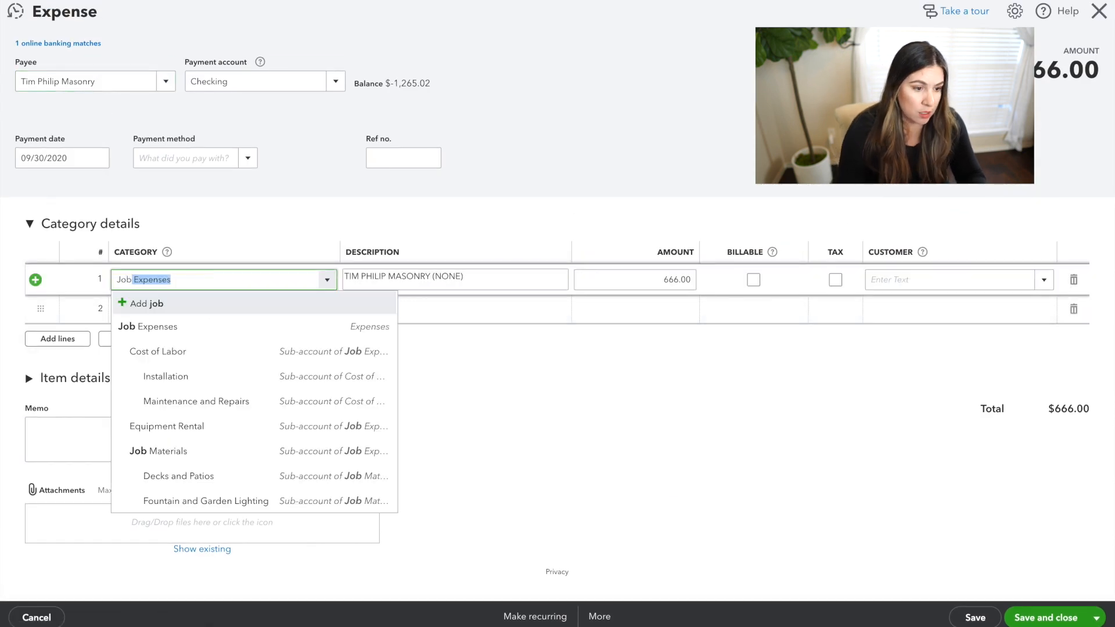
click(192, 326)
click(979, 619)
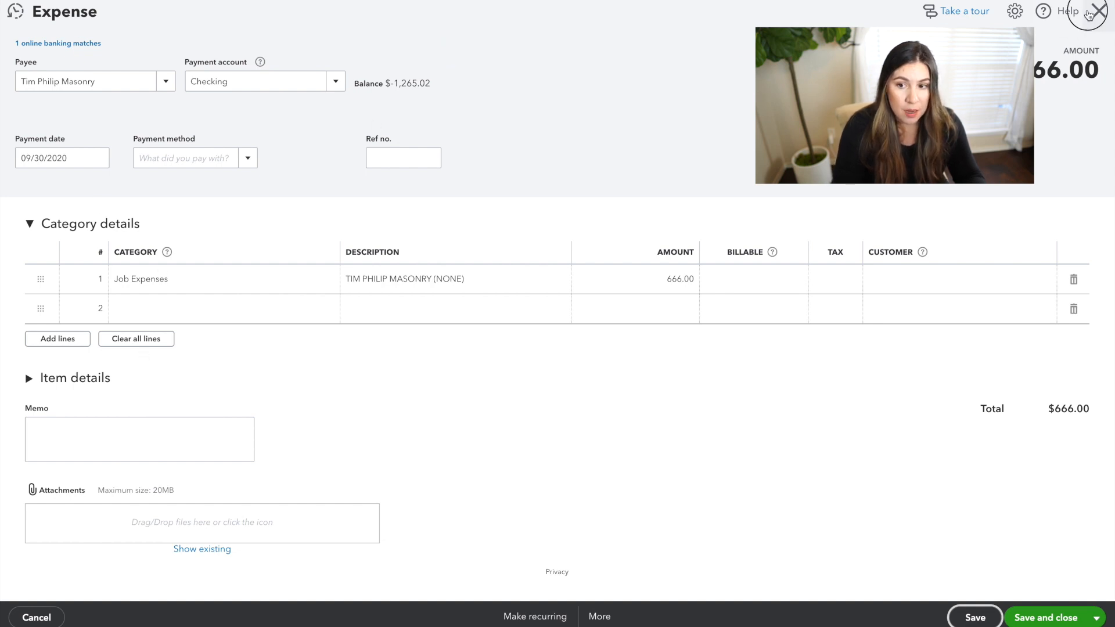
click(1098, 11)
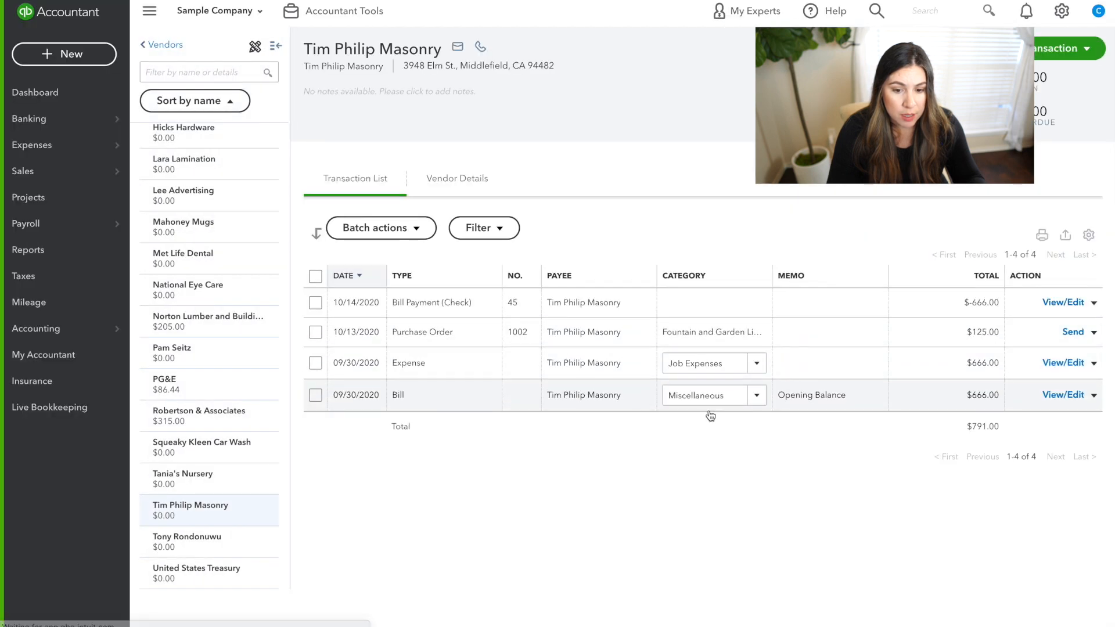
- Delete the duplicate 09/30/2020 Tim Philip Masonry expense from the vendor's transaction list
click(614, 382)
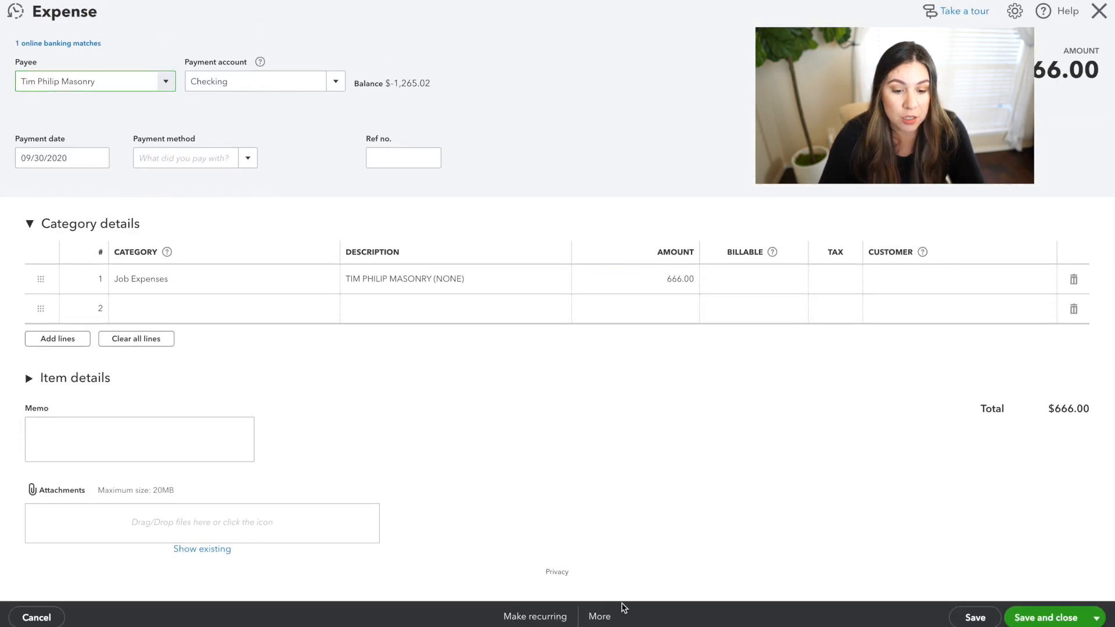
click(603, 614)
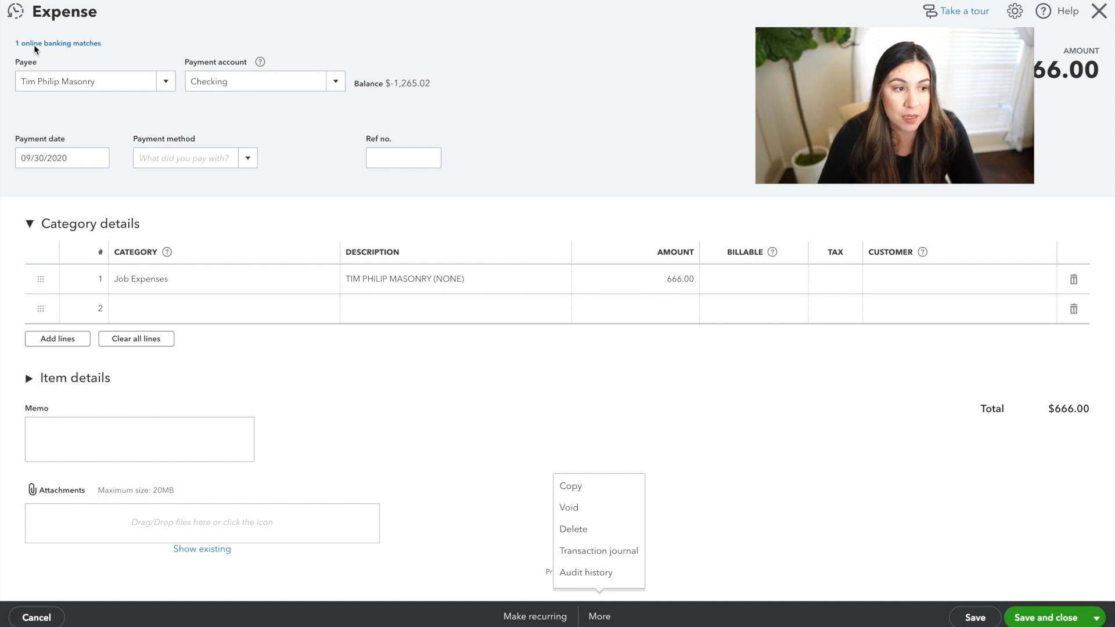
click(605, 528)
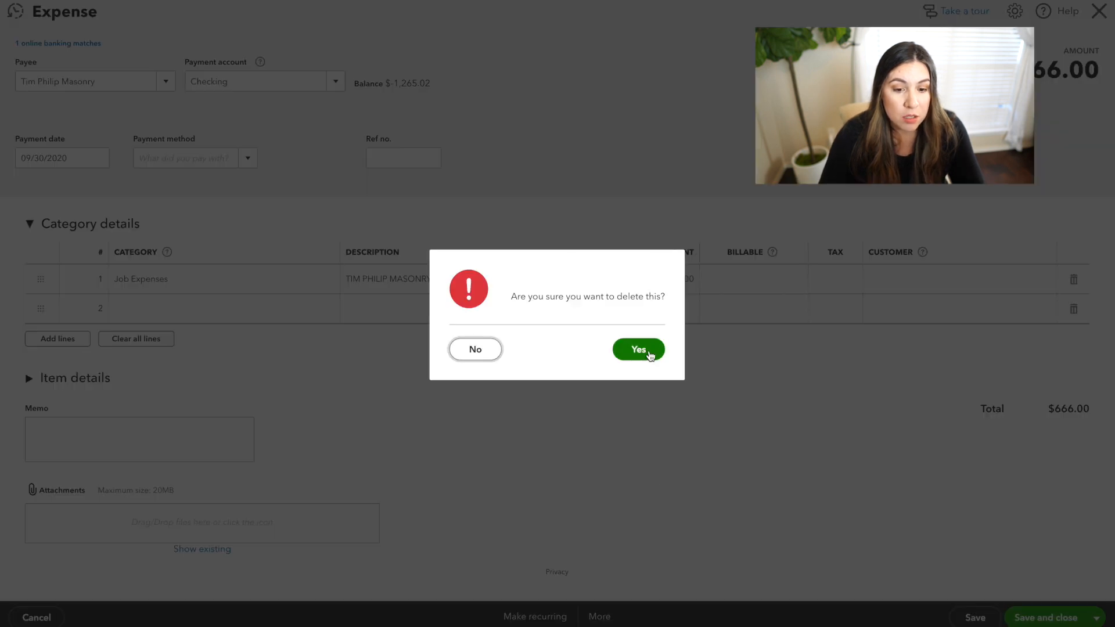
click(639, 348)
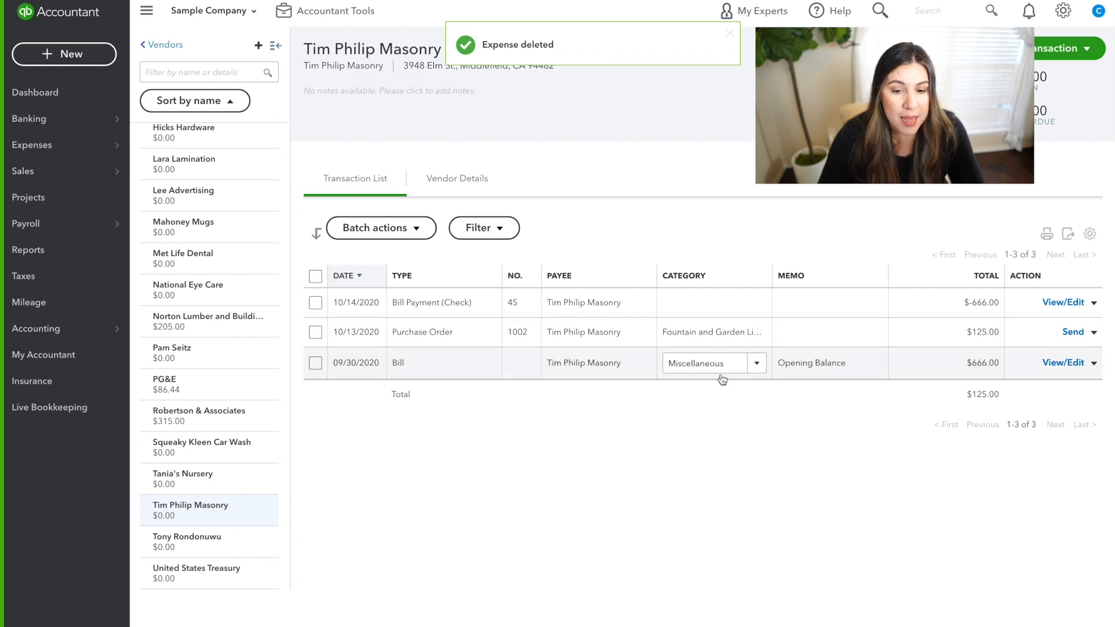
- Open the match search for the downloaded 09/30/2020 Tim Philip Masonry transaction and sort the candidate transactions by payee
click(52, 118)
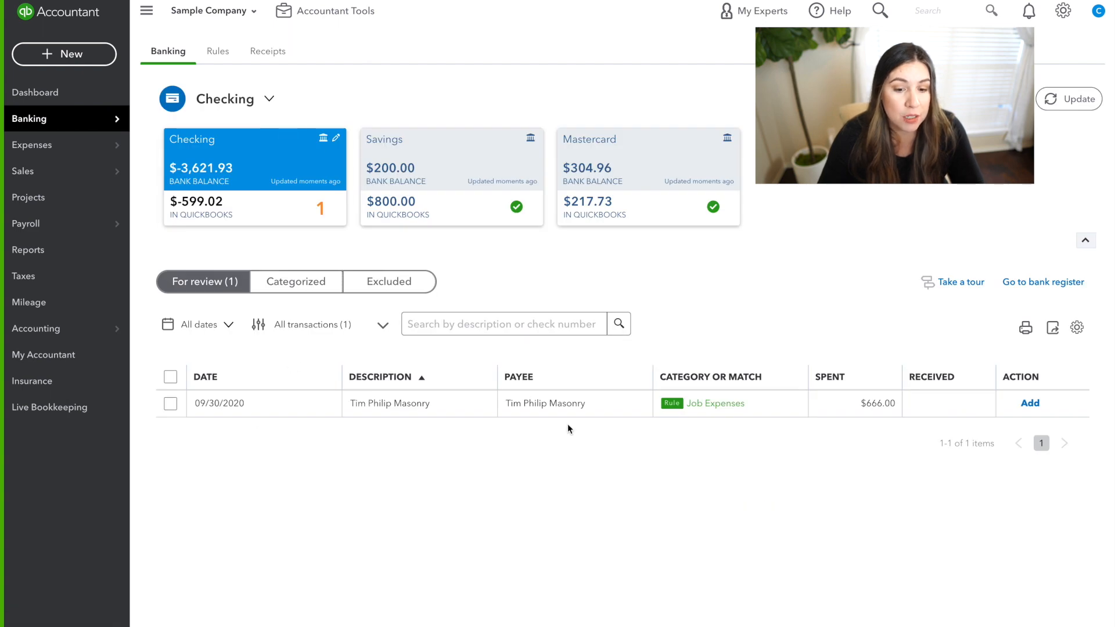
click(783, 412)
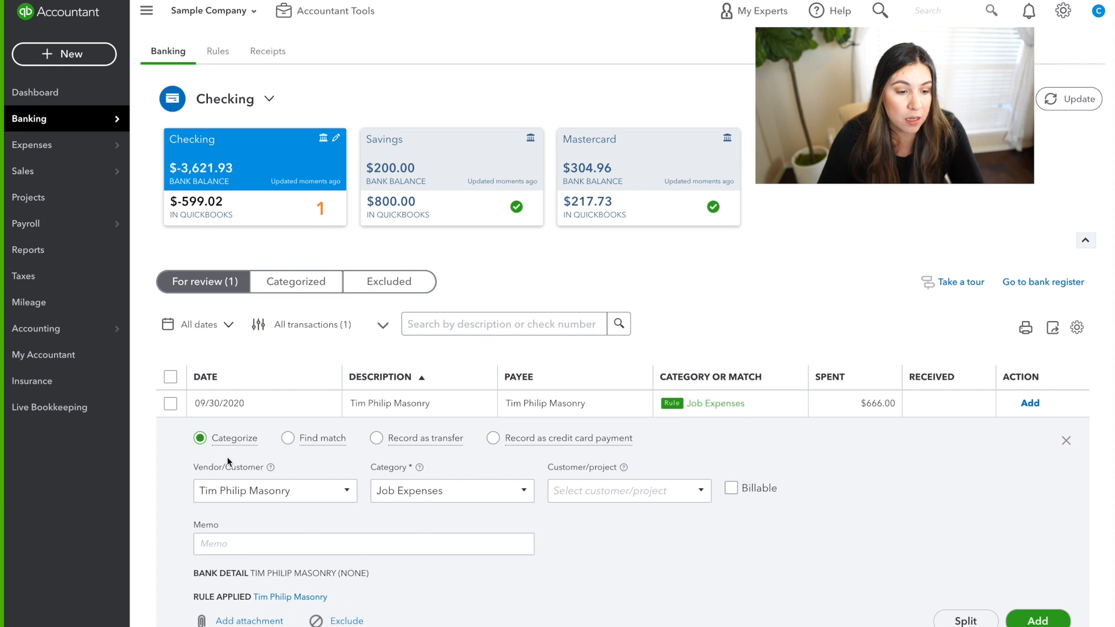
click(287, 439)
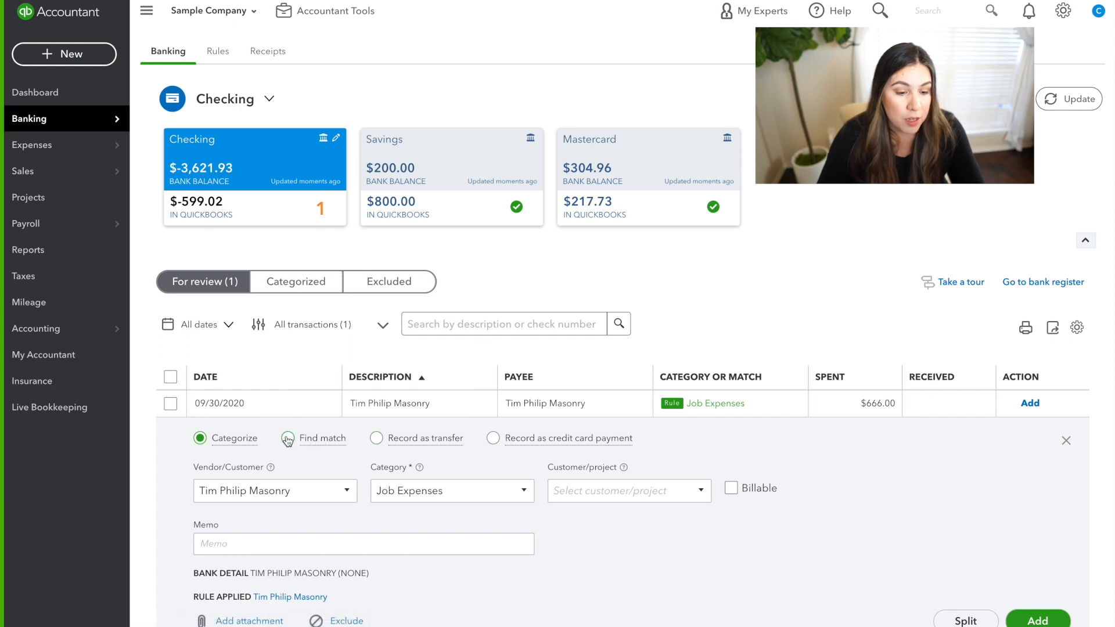
scroll(287, 441, down, 7)
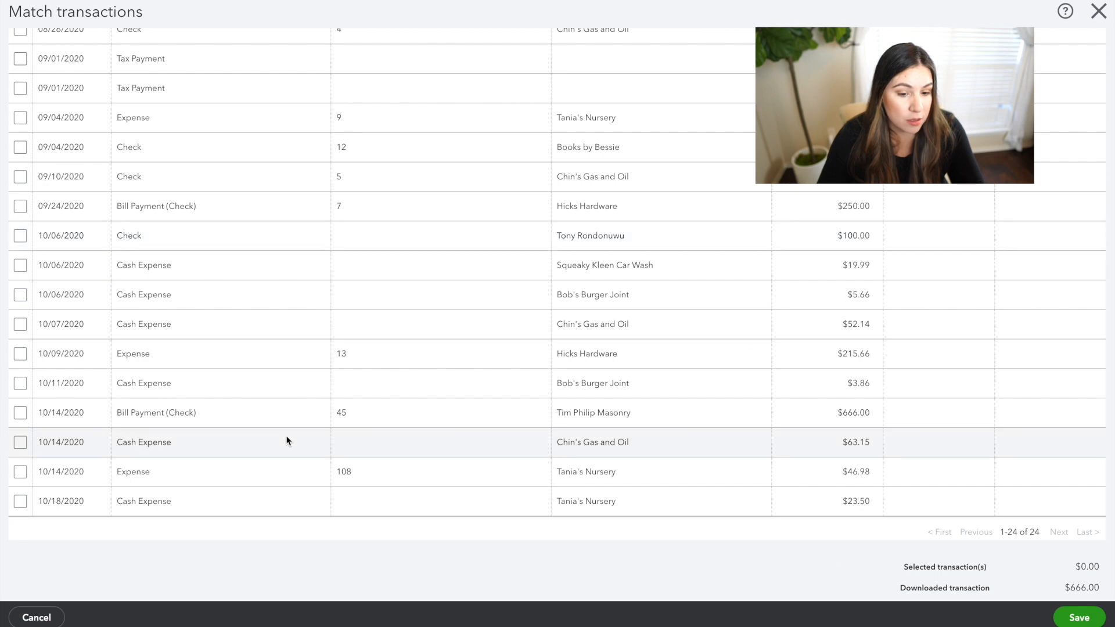
scroll(286, 440, up, 7)
click(607, 215)
scroll(656, 389, down, 7)
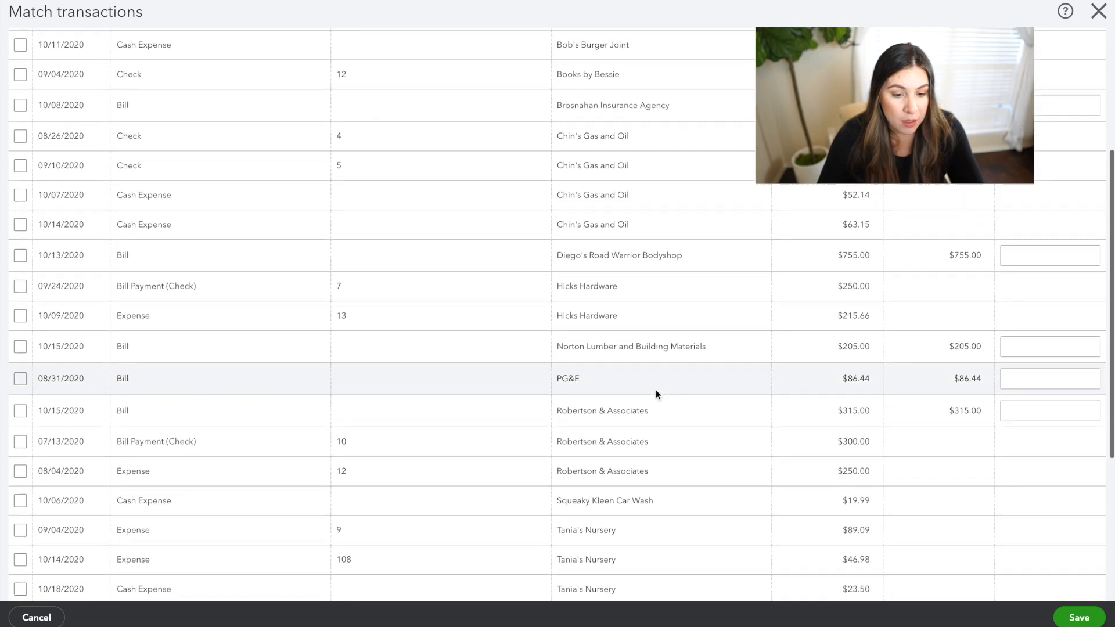
- Match the downloaded transaction to the 10/14/2020 Tim Philip Masonry bill payment no. 45 for $666.00 and save the match
scroll(656, 394, down, 1)
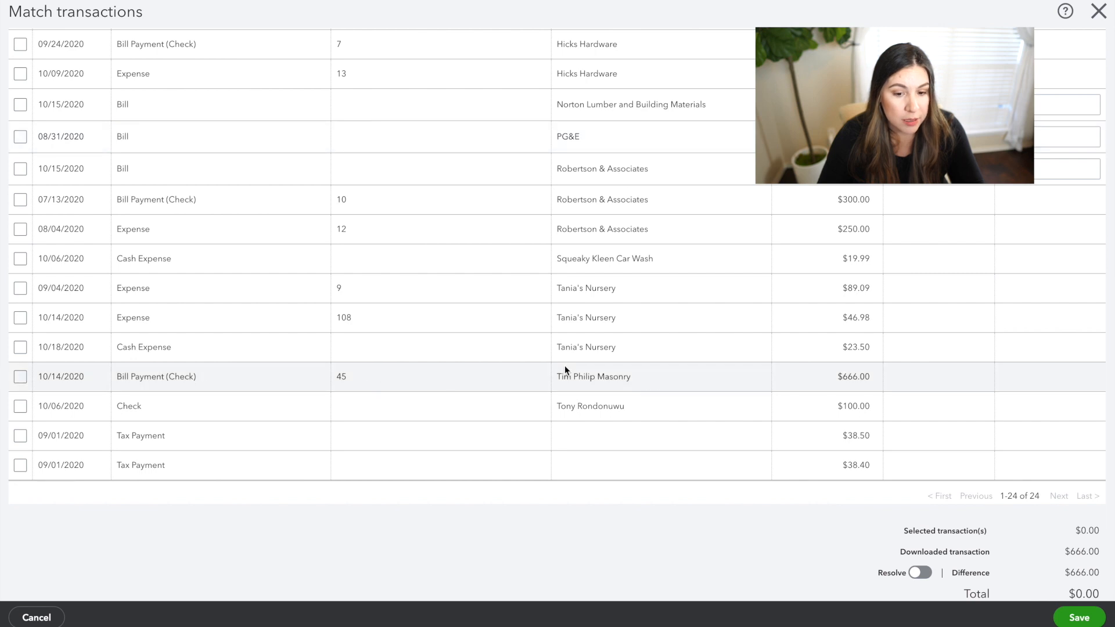
click(21, 377)
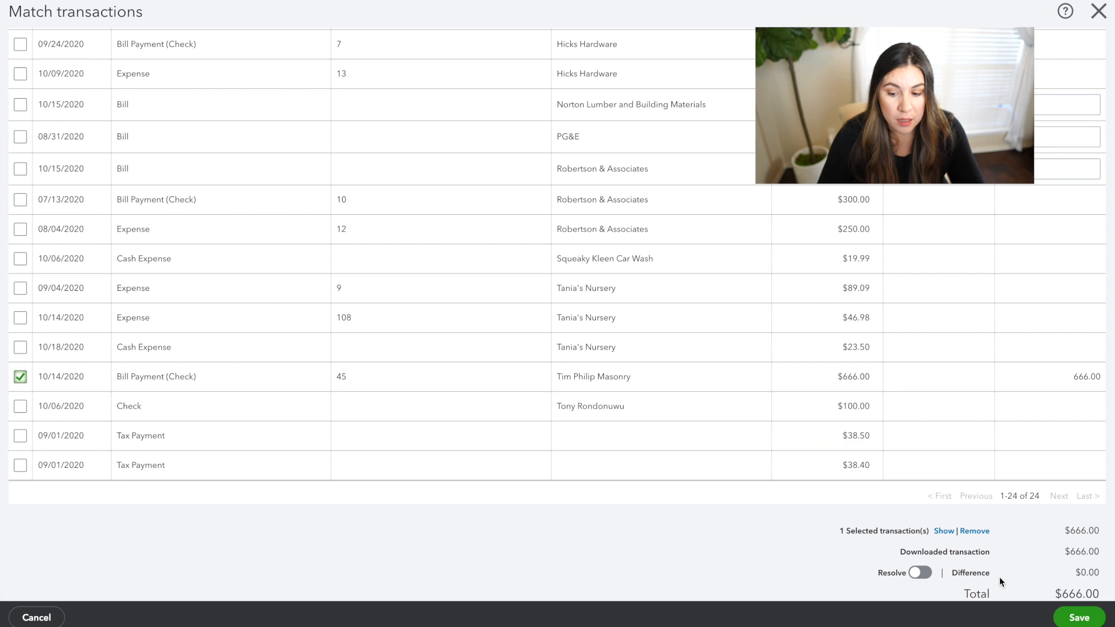
scroll(886, 524, down, 2)
click(1079, 617)
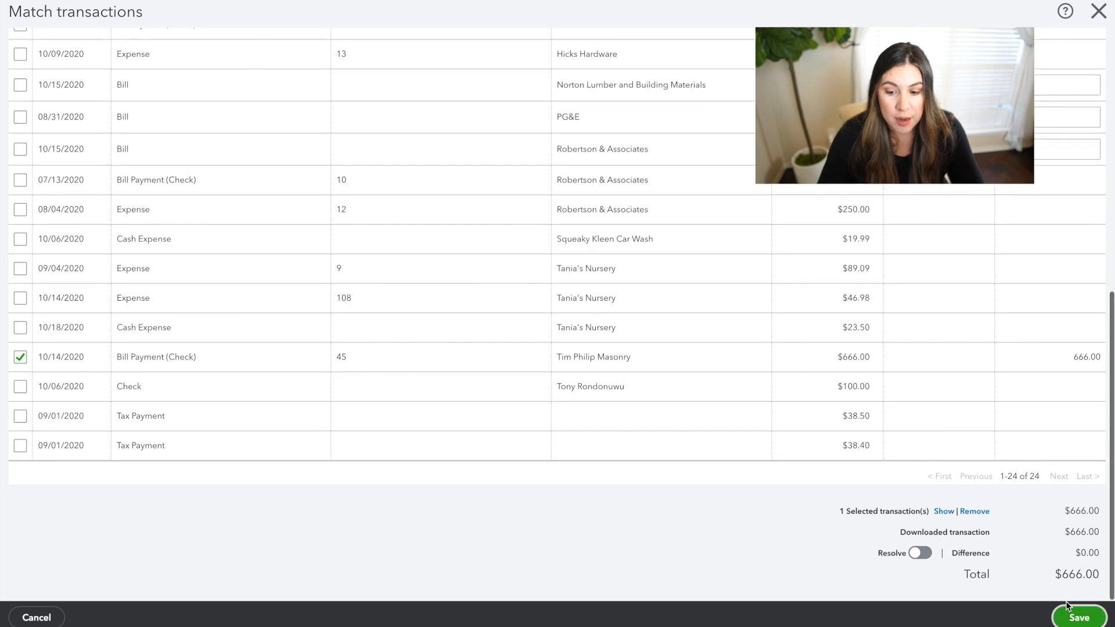